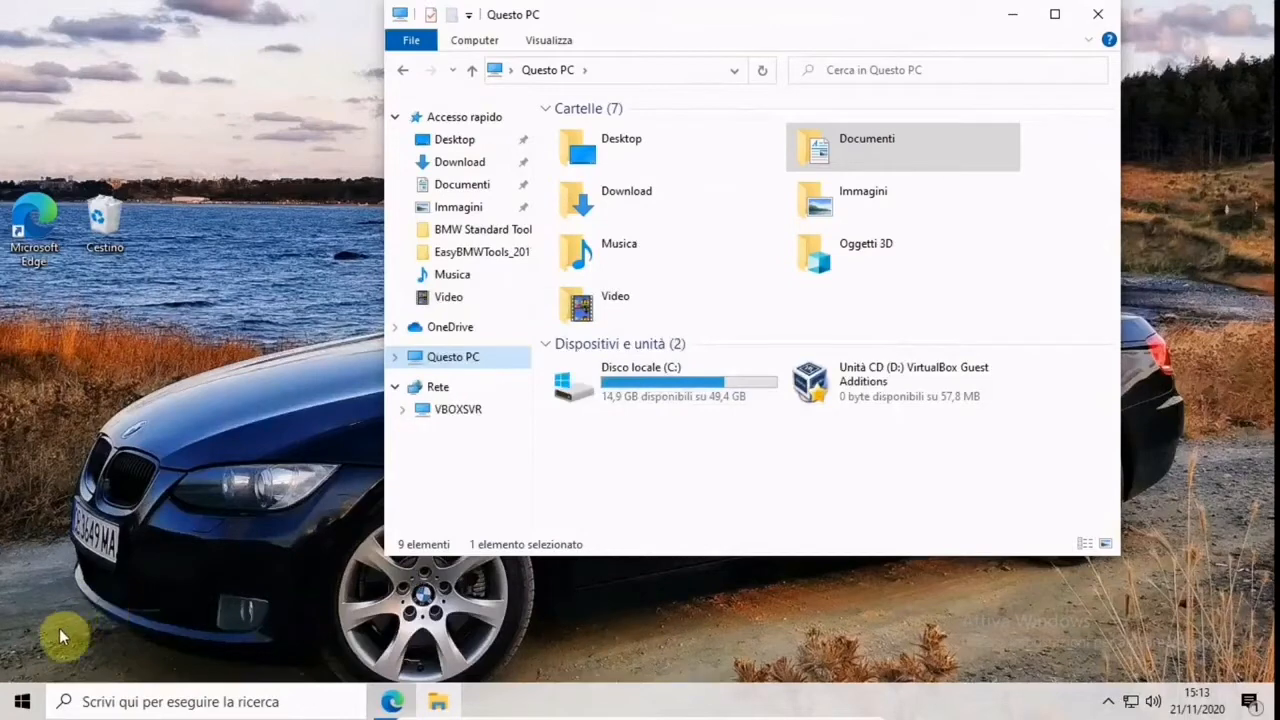
Open the Informazioni page in the Windows system settings
{"action": "left_click", "coordinate": [22, 706]}
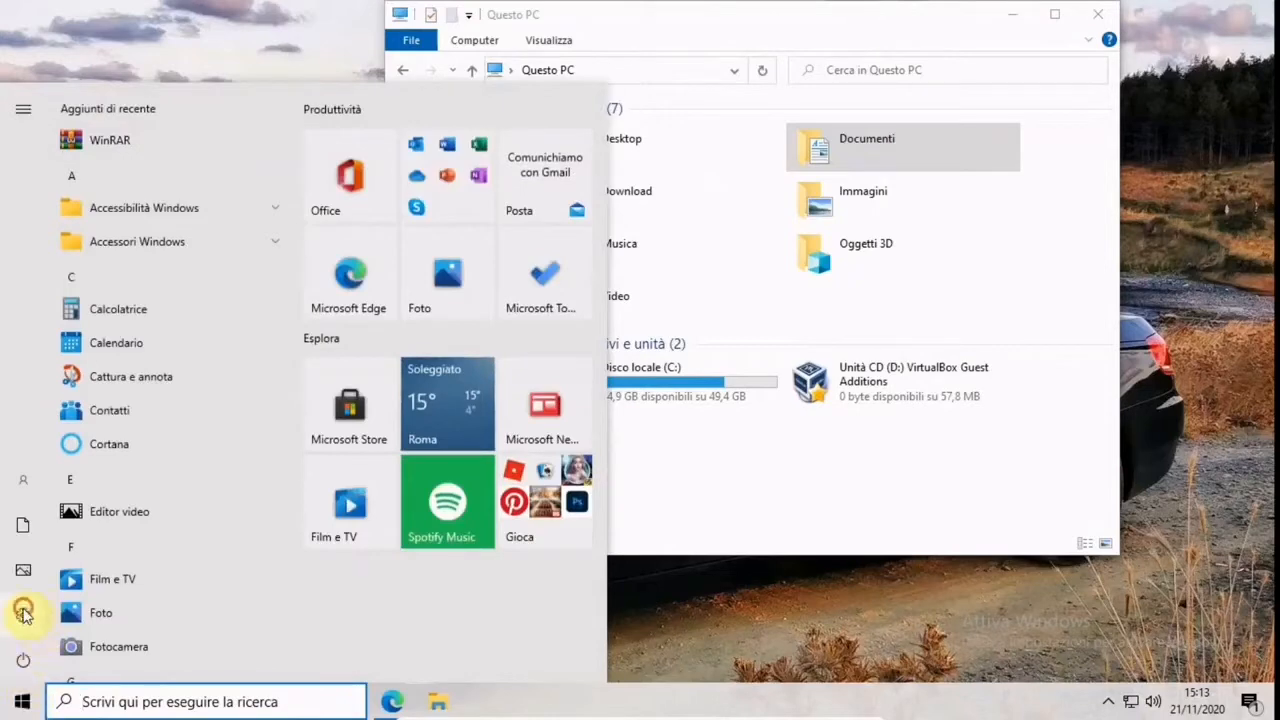
{"action": "mouse_move", "coordinate": [23, 612]}
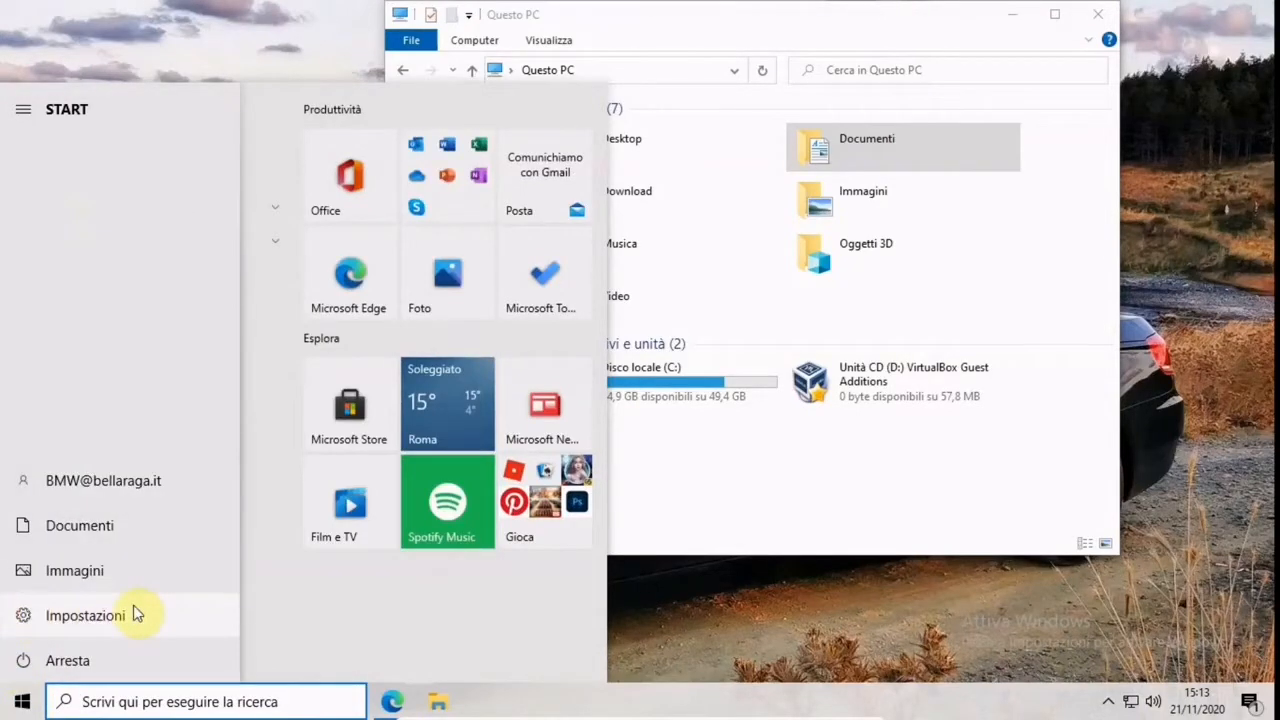
{"action": "left_click", "coordinate": [85, 615]}
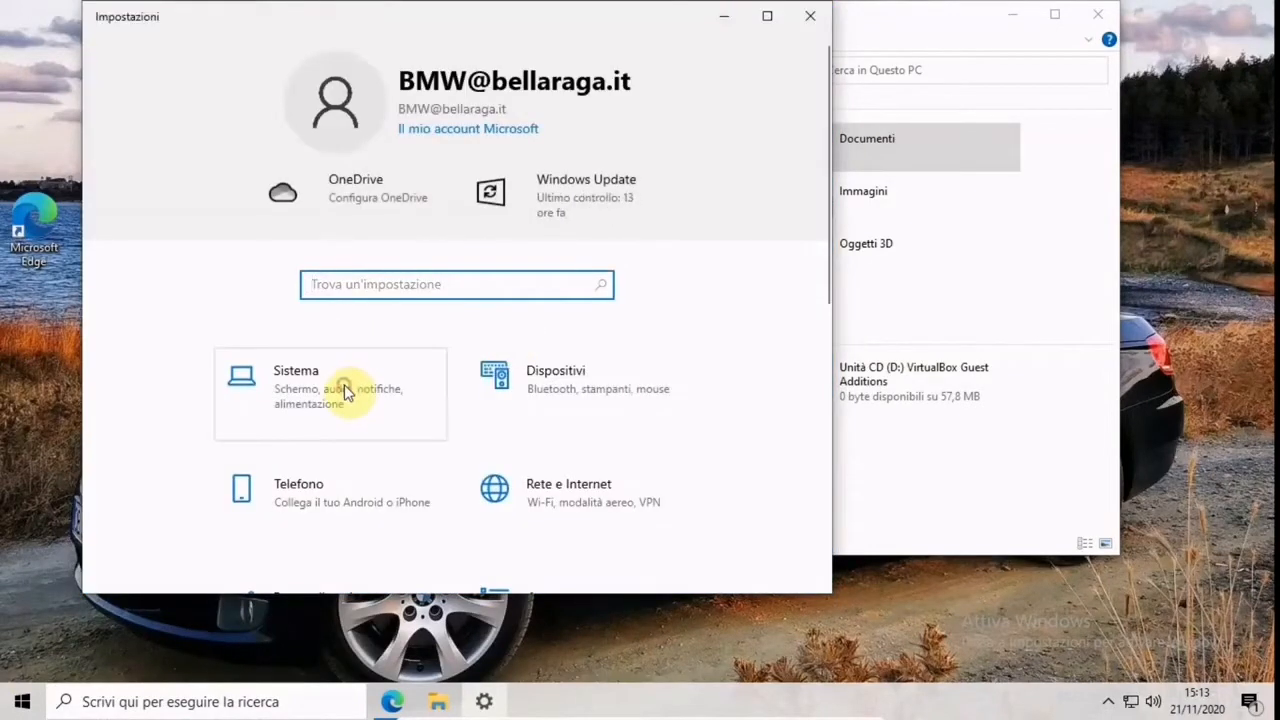
{"action": "left_click", "coordinate": [344, 392]}
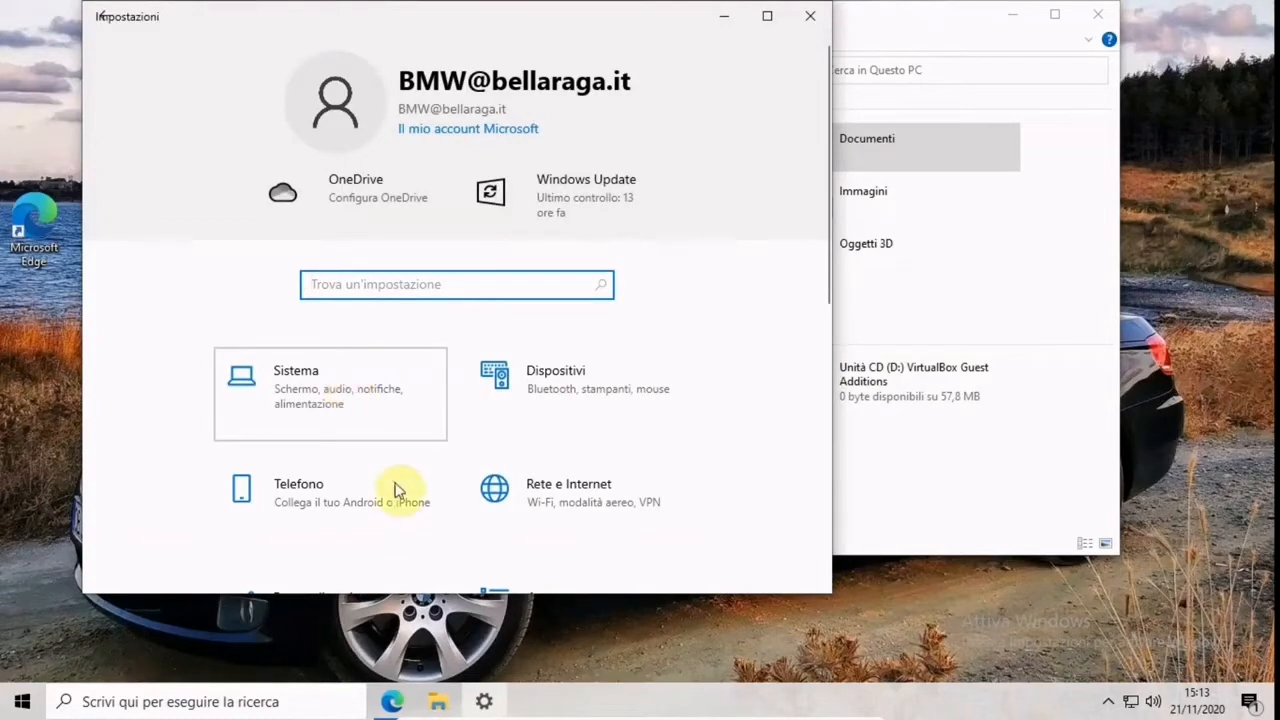
{"action": "left_click", "coordinate": [373, 403]}
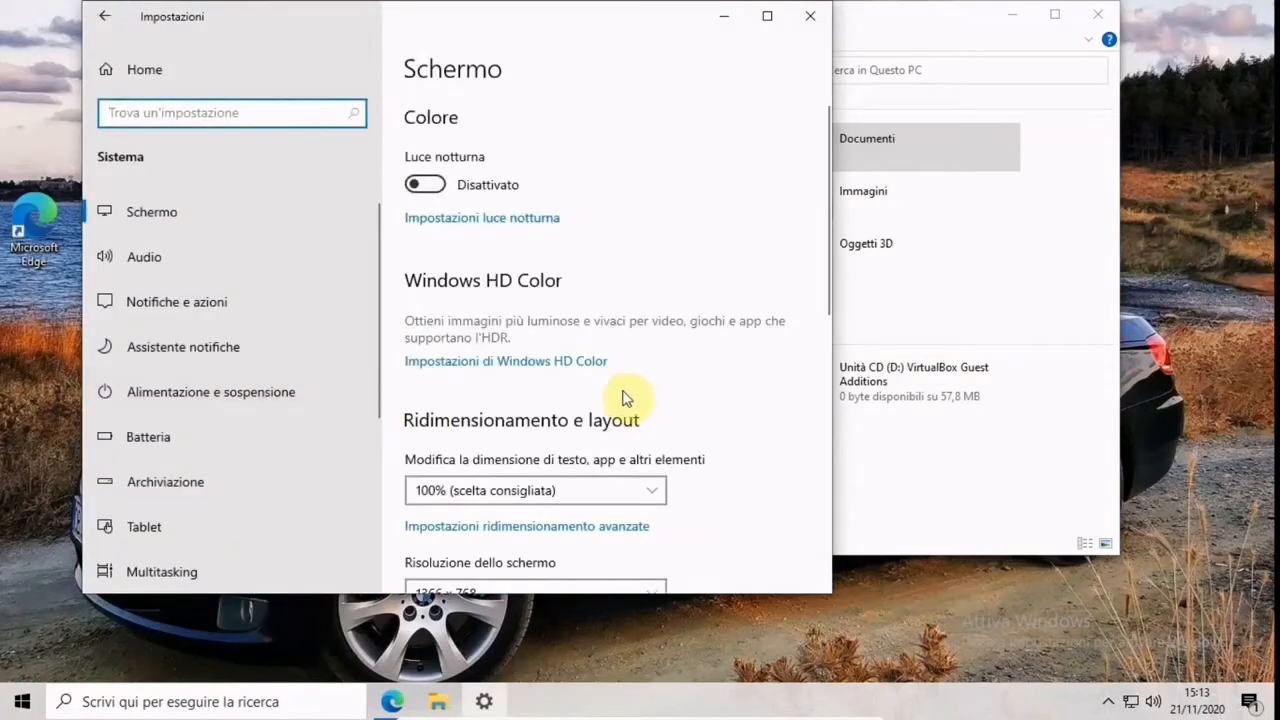
{"action": "left_click_drag", "start_coordinate": [378, 403], "coordinate": [220, 543]}
{"action": "left_click", "coordinate": [160, 500]}
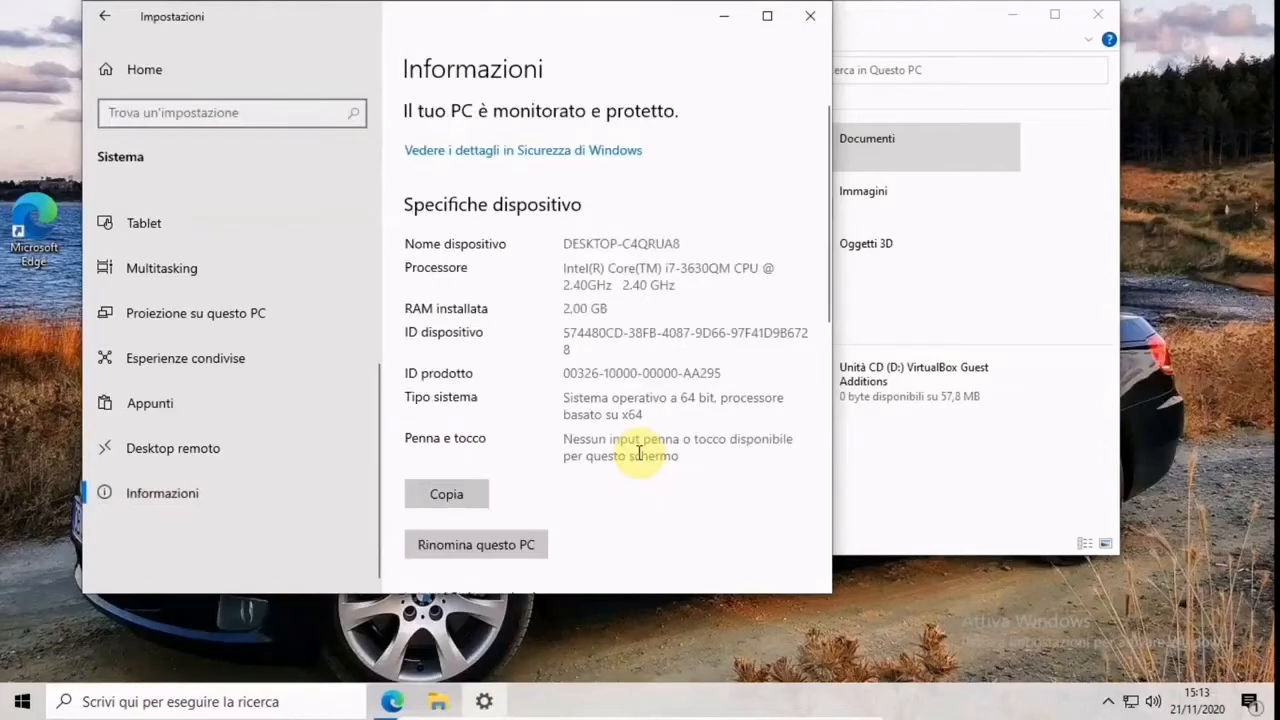
Review the device and Windows specifications, including system type and edition, and close the settings
{"action": "scroll", "coordinate": [639, 470], "scroll_direction": "down", "scroll_amount": 5}
{"action": "scroll", "coordinate": [639, 480], "scroll_direction": "up", "scroll_amount": 3}
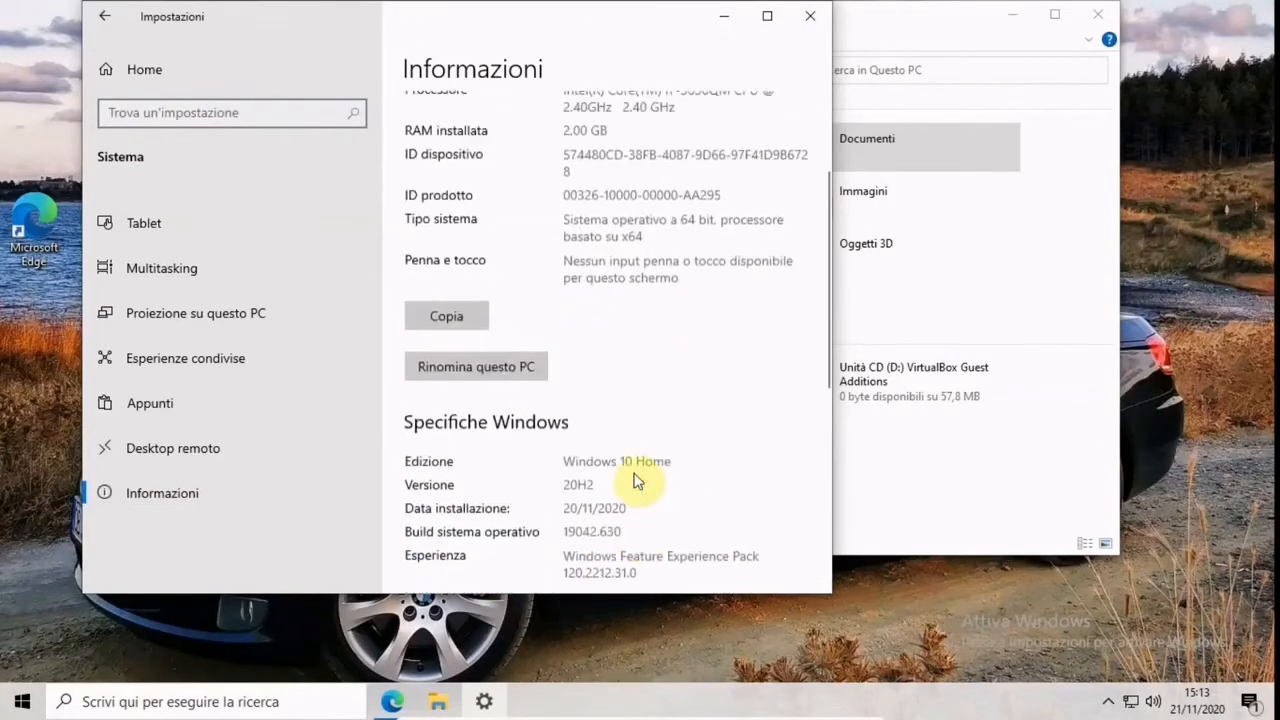
{"action": "scroll", "coordinate": [590, 420], "scroll_direction": "up", "scroll_amount": 2}
{"action": "scroll", "coordinate": [600, 330], "scroll_direction": "down", "scroll_amount": 2}
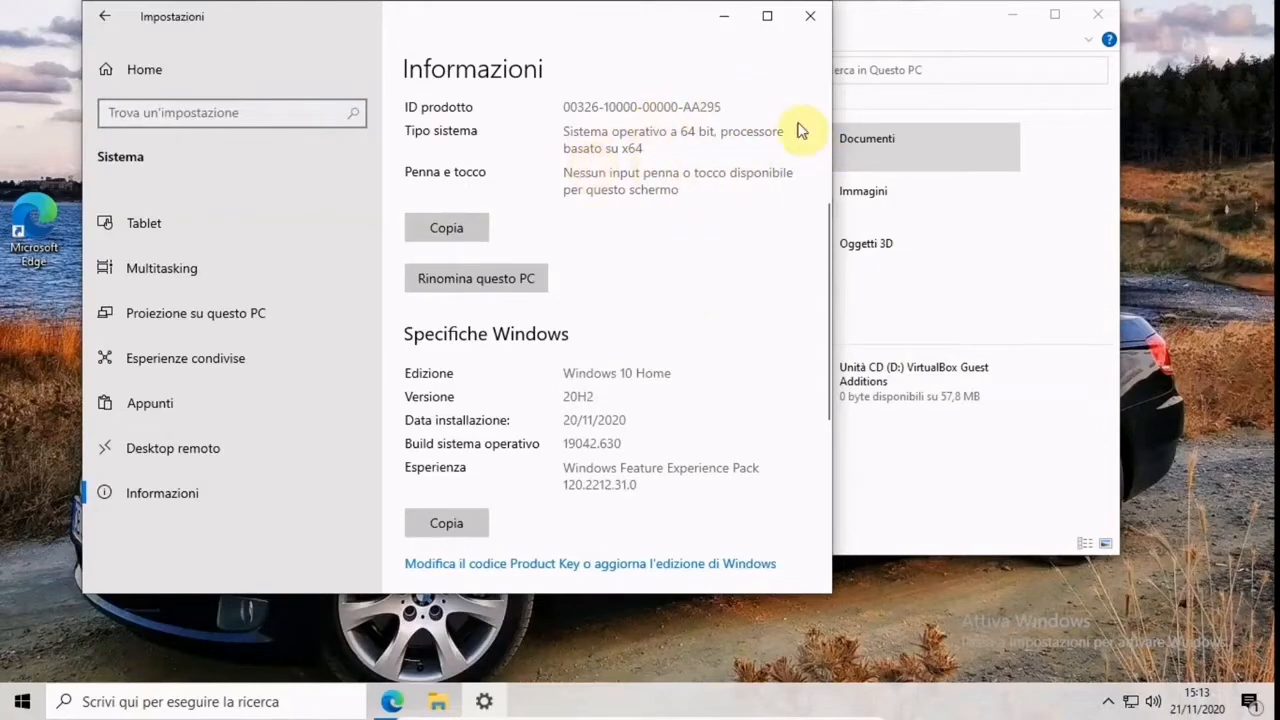
{"action": "left_click", "coordinate": [810, 28]}
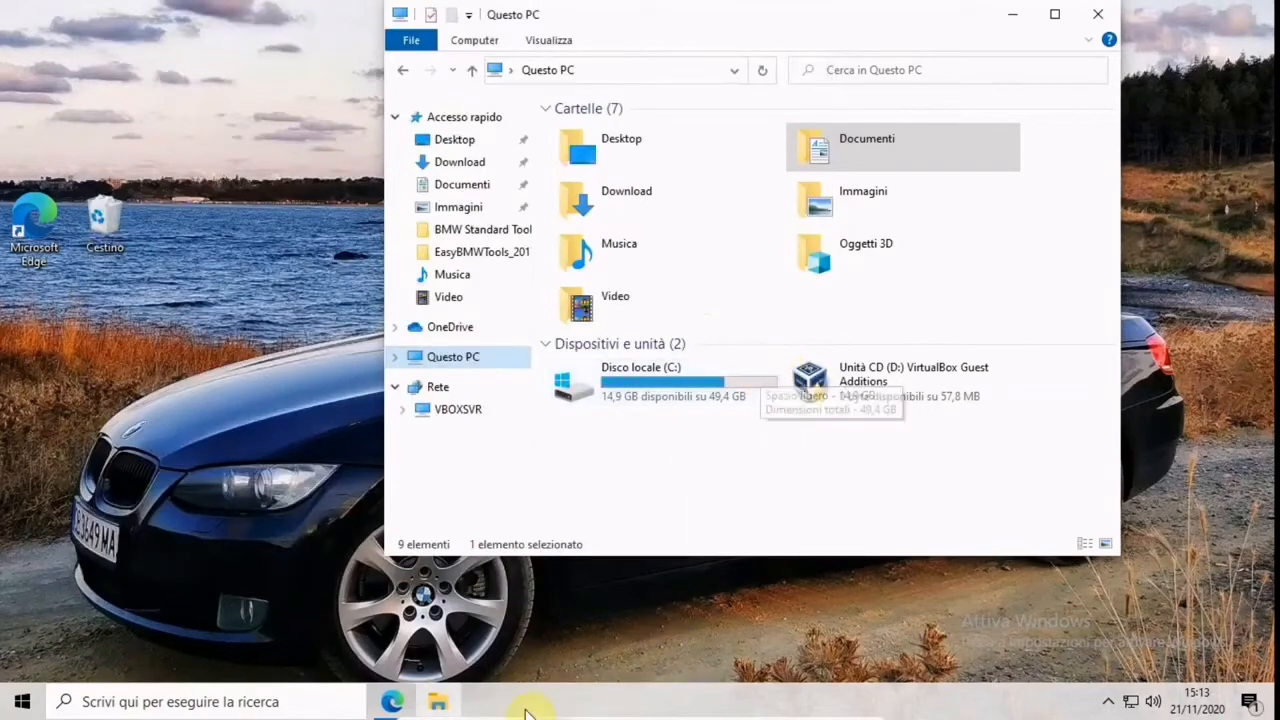
Switch to Microsoft Edge and view the WinRAR download page and the Microsoft .NET Framework 3.5 download page
{"action": "left_click", "coordinate": [410, 706]}
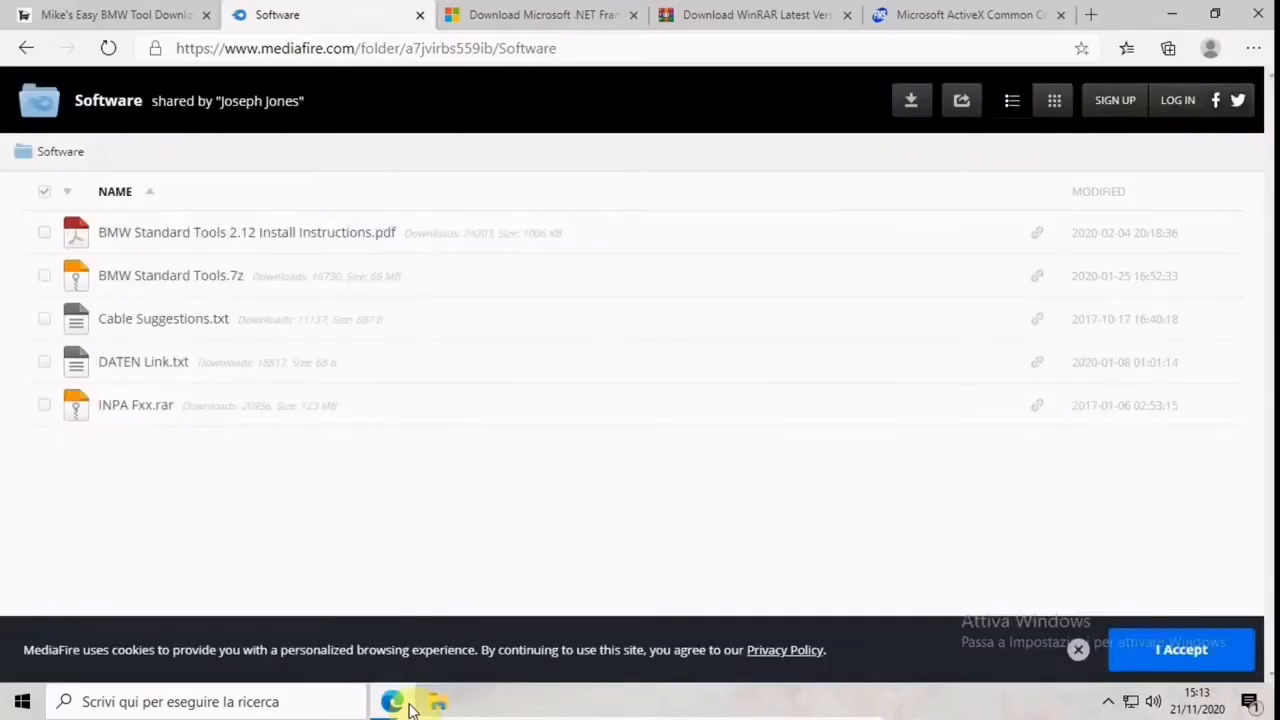
{"action": "left_click", "coordinate": [705, 10]}
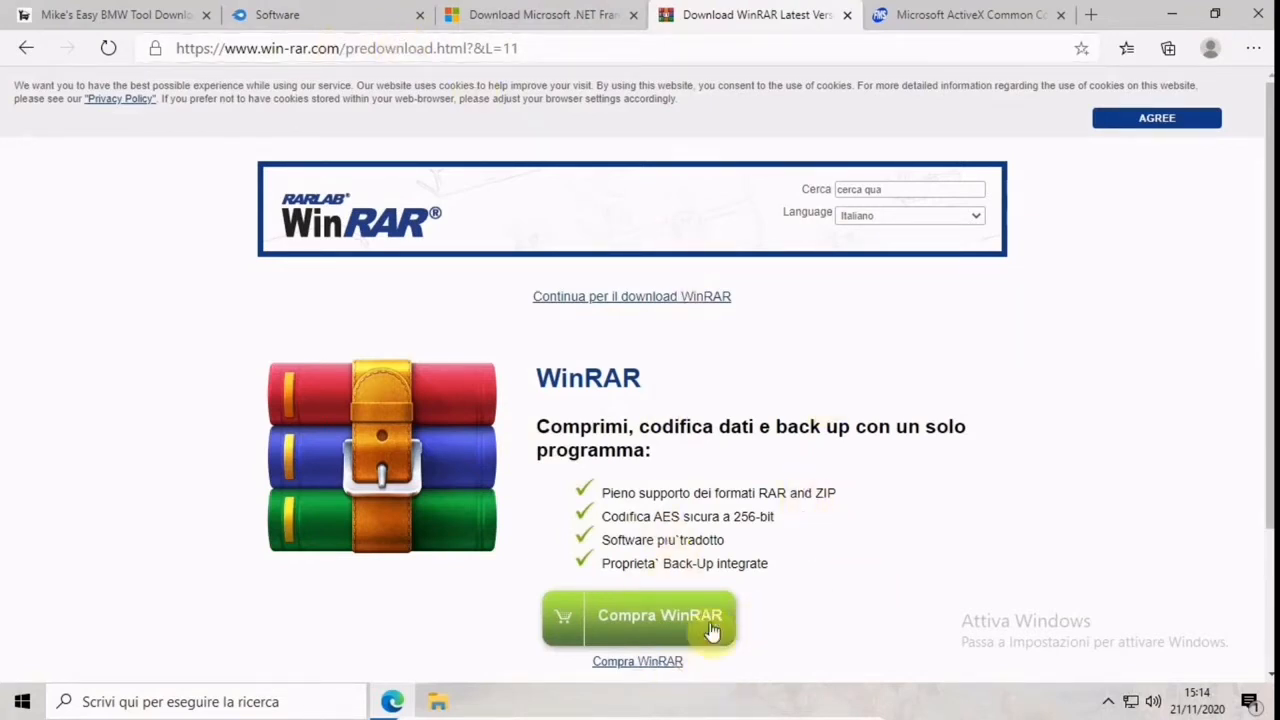
{"action": "scroll", "coordinate": [971, 391], "scroll_direction": "down", "scroll_amount": 2}
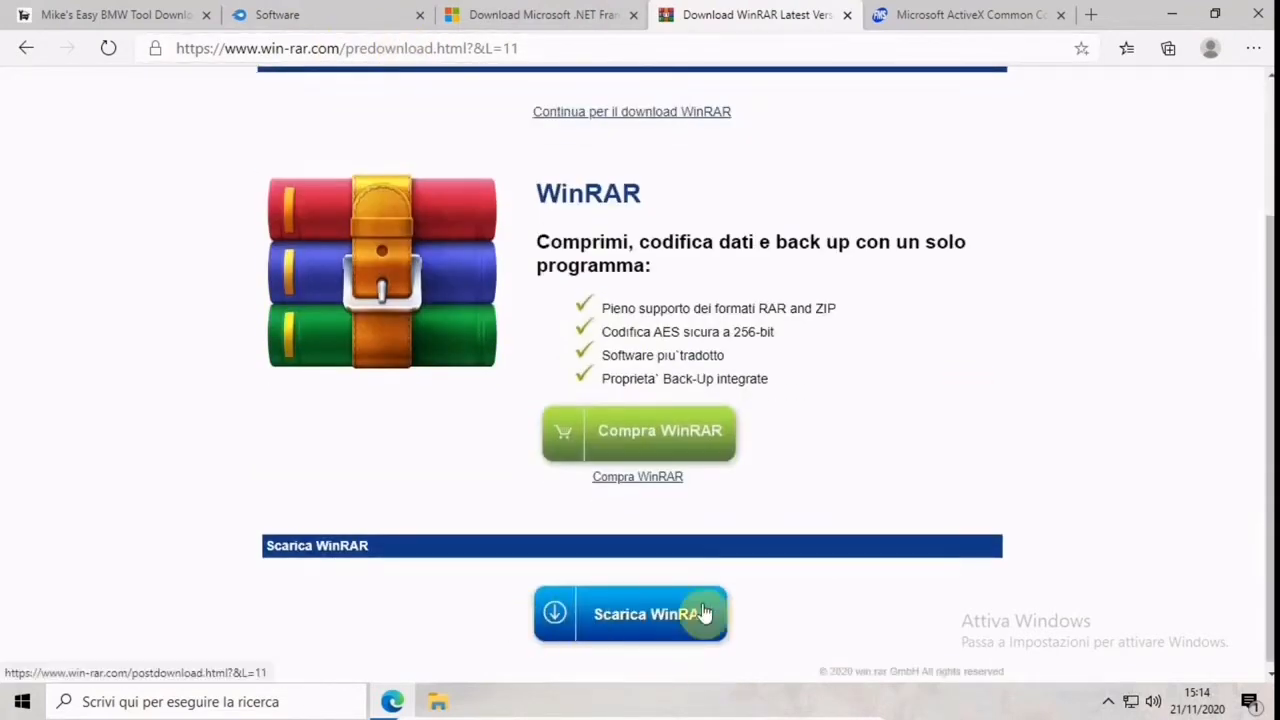
{"action": "scroll", "coordinate": [726, 303], "scroll_direction": "up", "scroll_amount": 2}
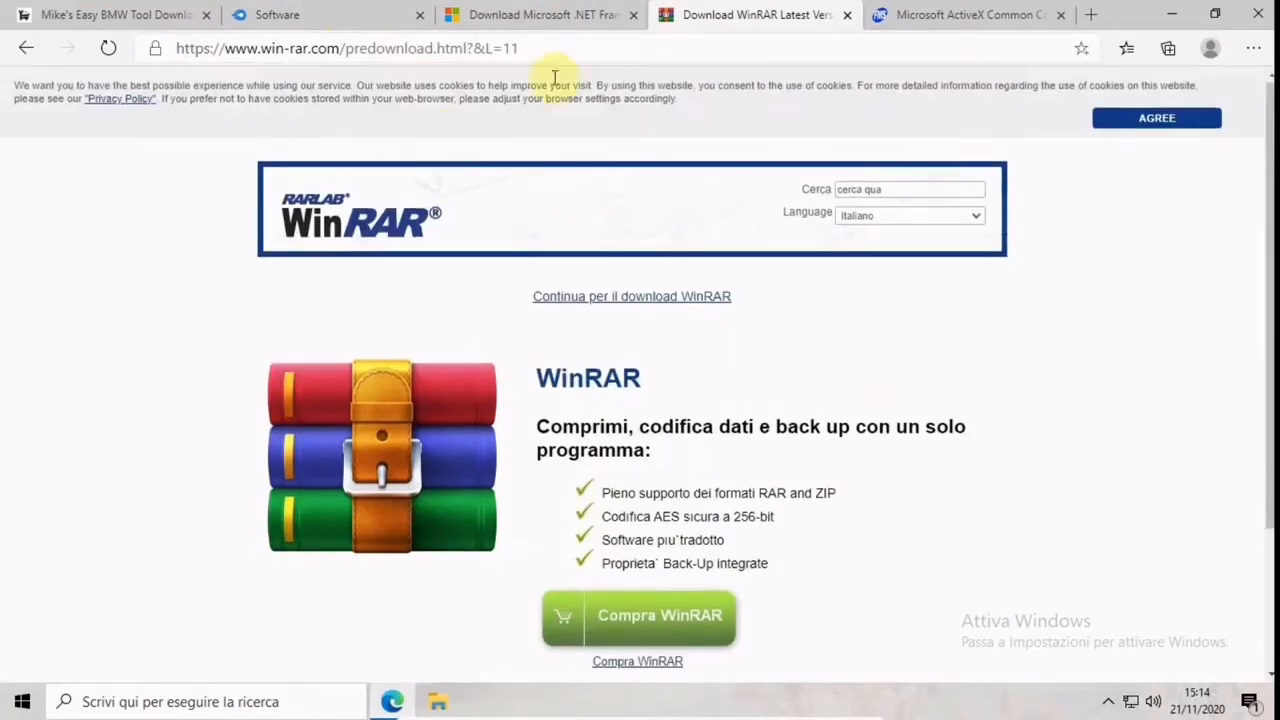
{"action": "left_click", "coordinate": [550, 25]}
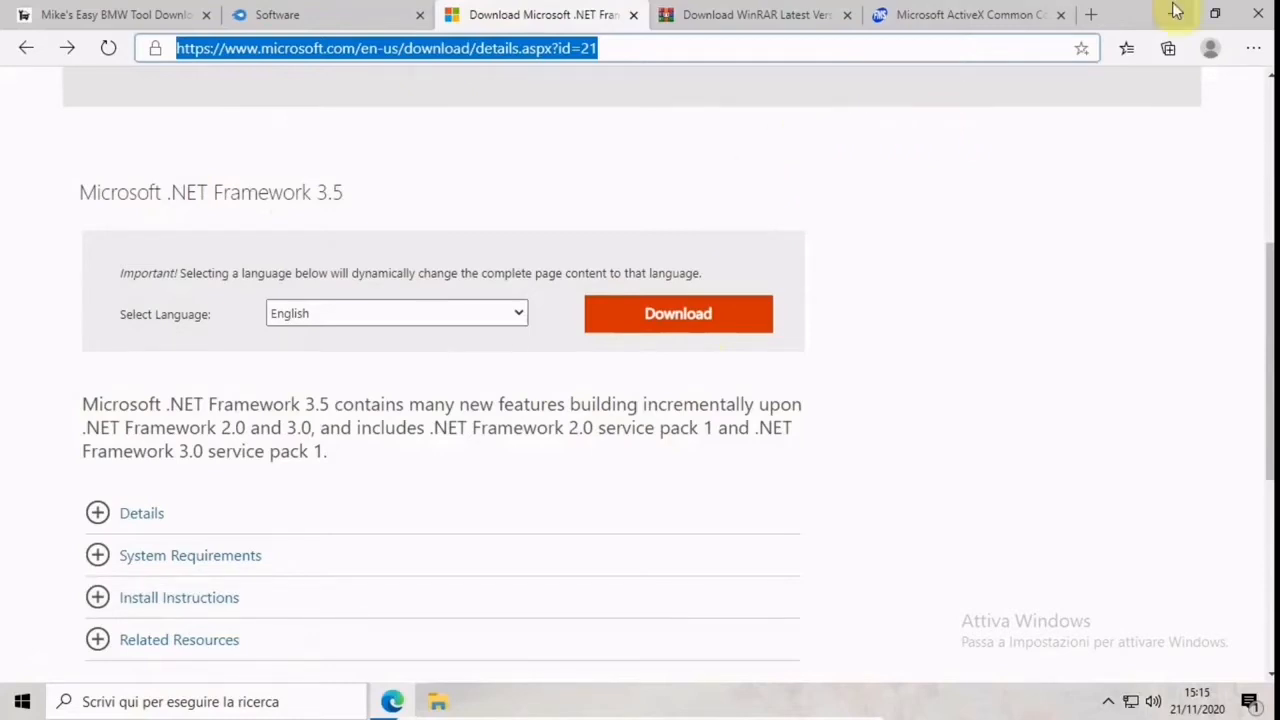
Review the download links on the Mike's Easy BMW Tool page and minimize the browser
{"action": "left_click", "coordinate": [145, 10]}
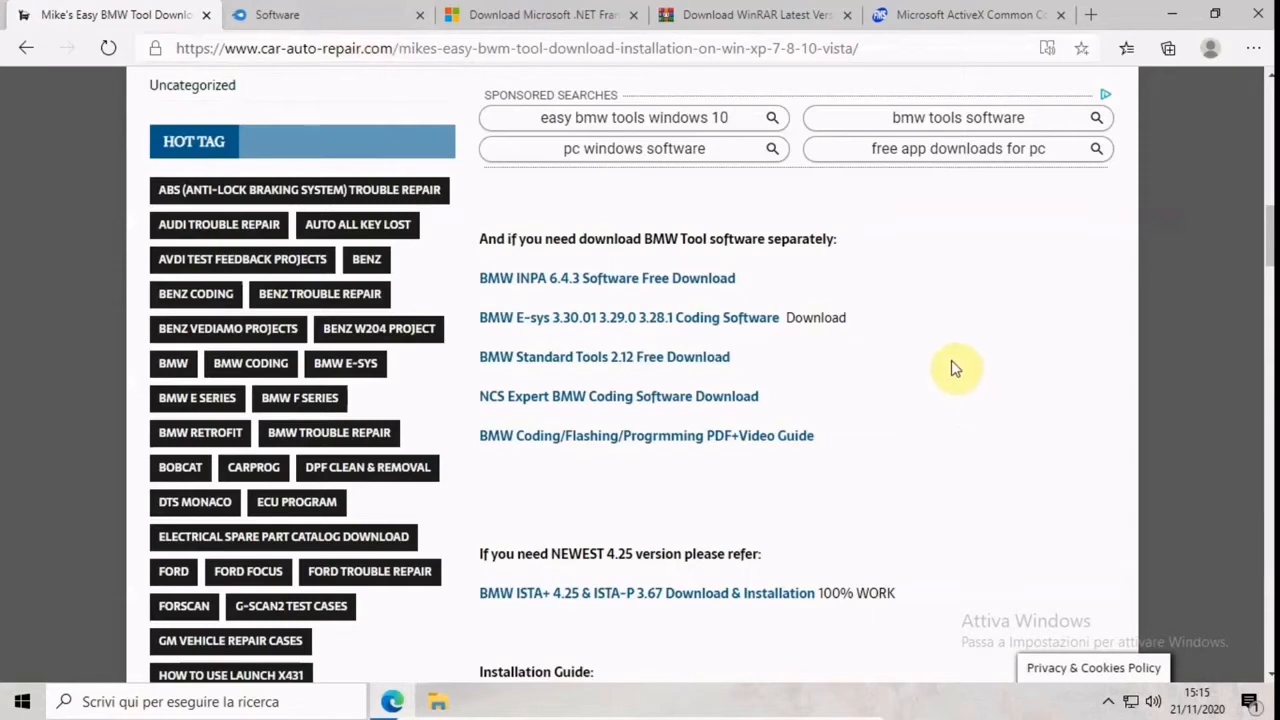
{"action": "scroll", "coordinate": [952, 362], "scroll_direction": "down", "scroll_amount": 1}
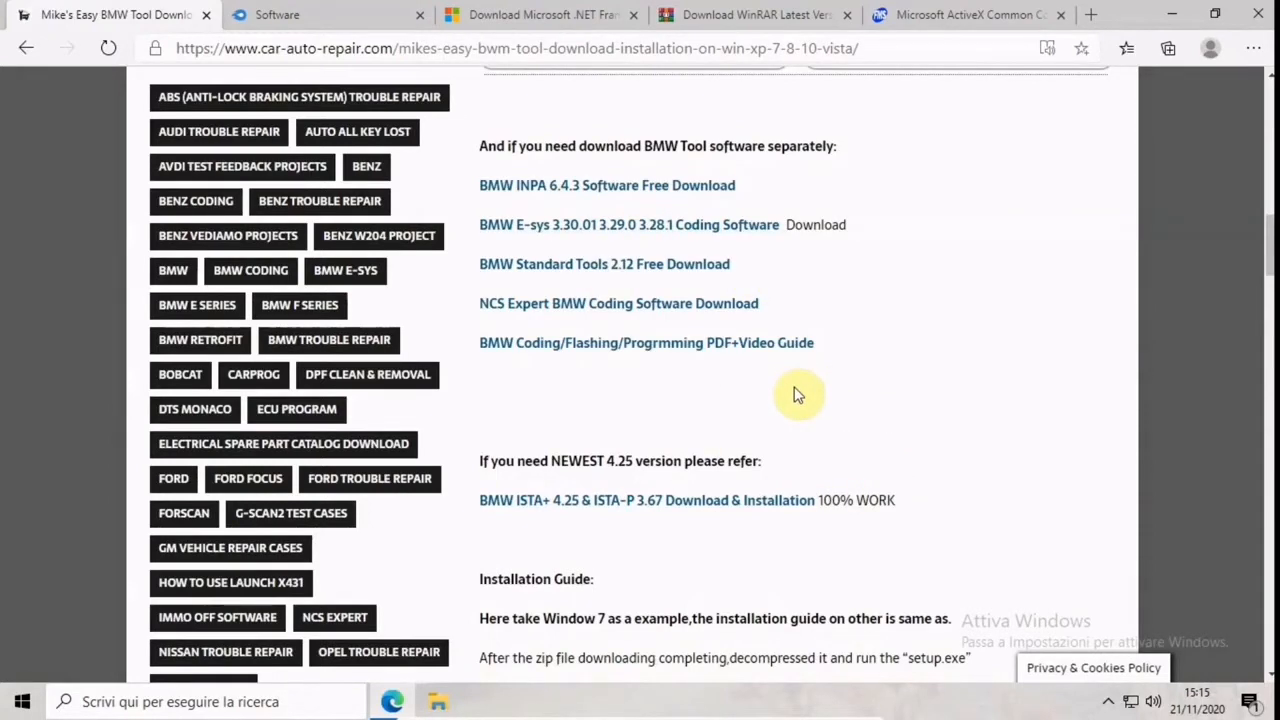
{"action": "scroll", "coordinate": [795, 397], "scroll_direction": "up", "scroll_amount": 4}
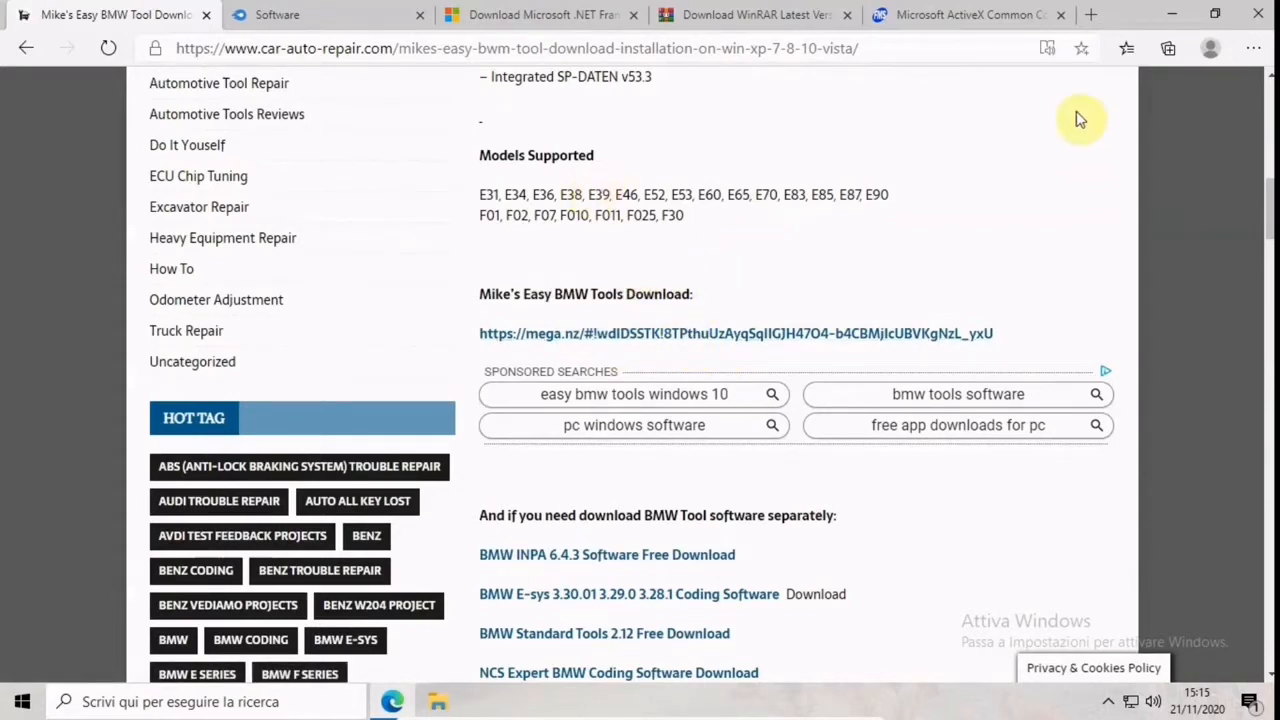
{"action": "left_click", "coordinate": [1176, 15]}
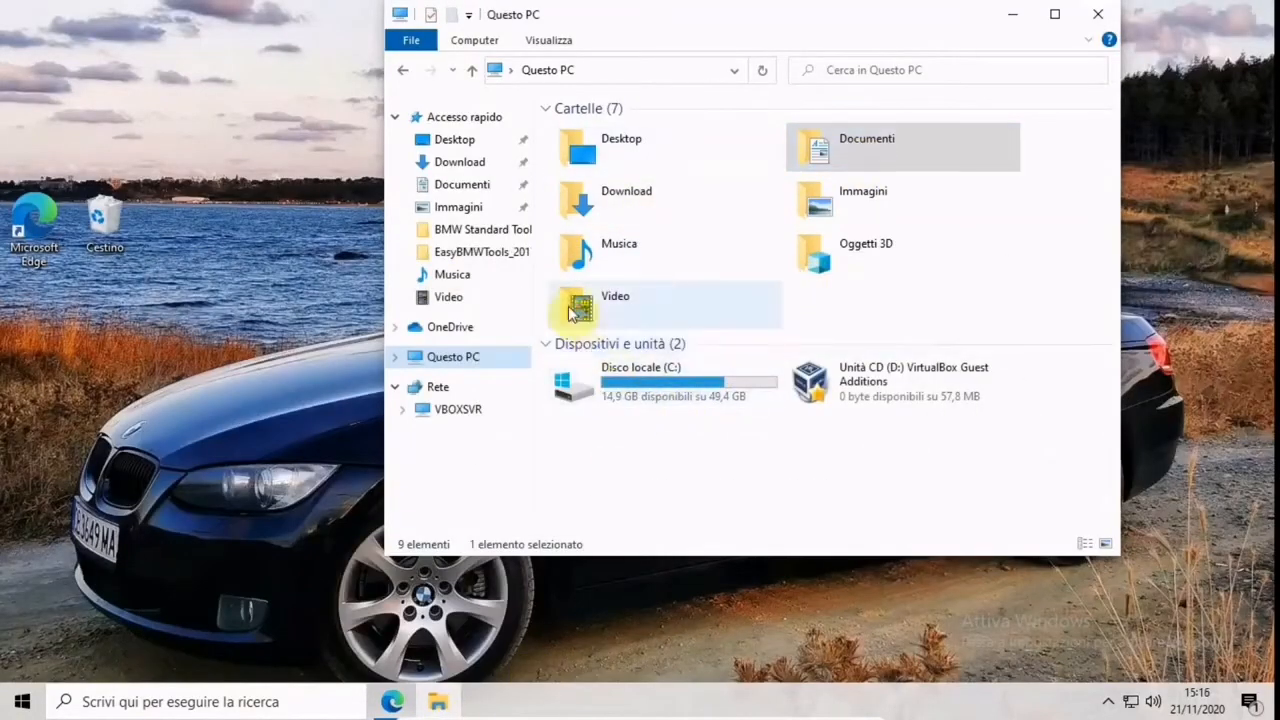
Locate the EasyBMWTools_20170527_(7-Zip) archive in the Download folder and view the extracted folders in Documenti
{"action": "left_click", "coordinate": [474, 162]}
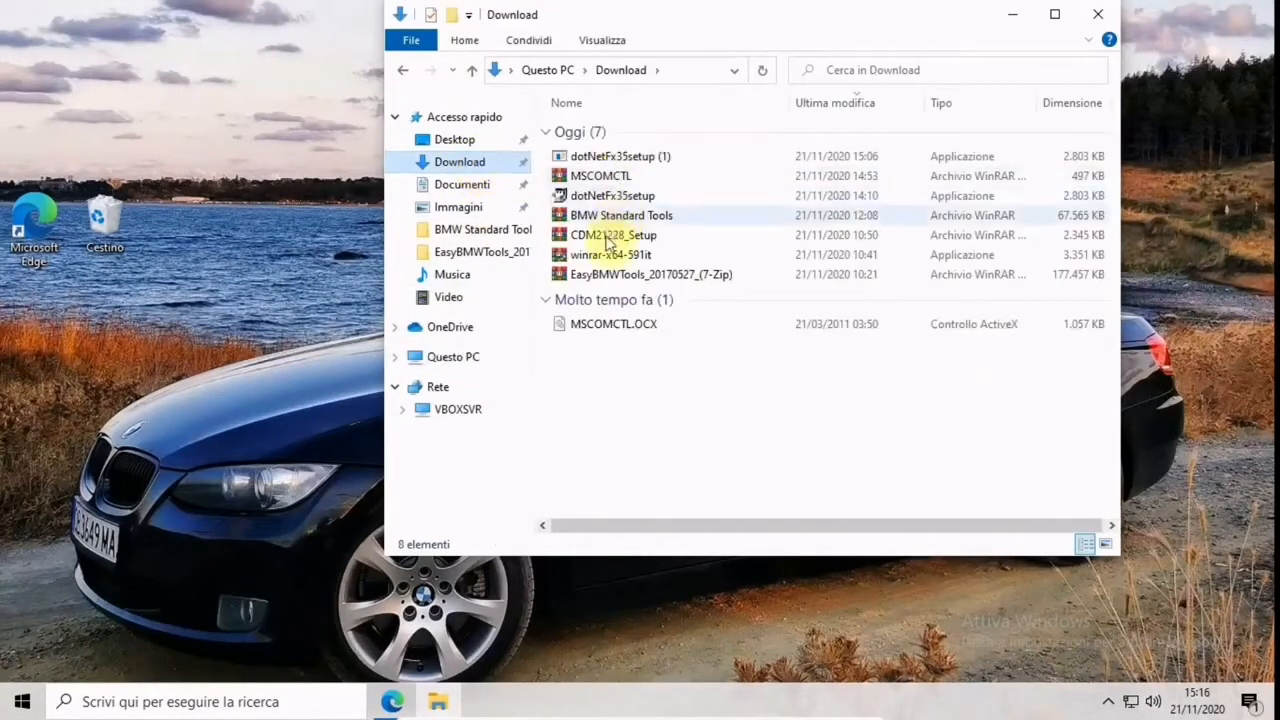
{"action": "left_click", "coordinate": [609, 275]}
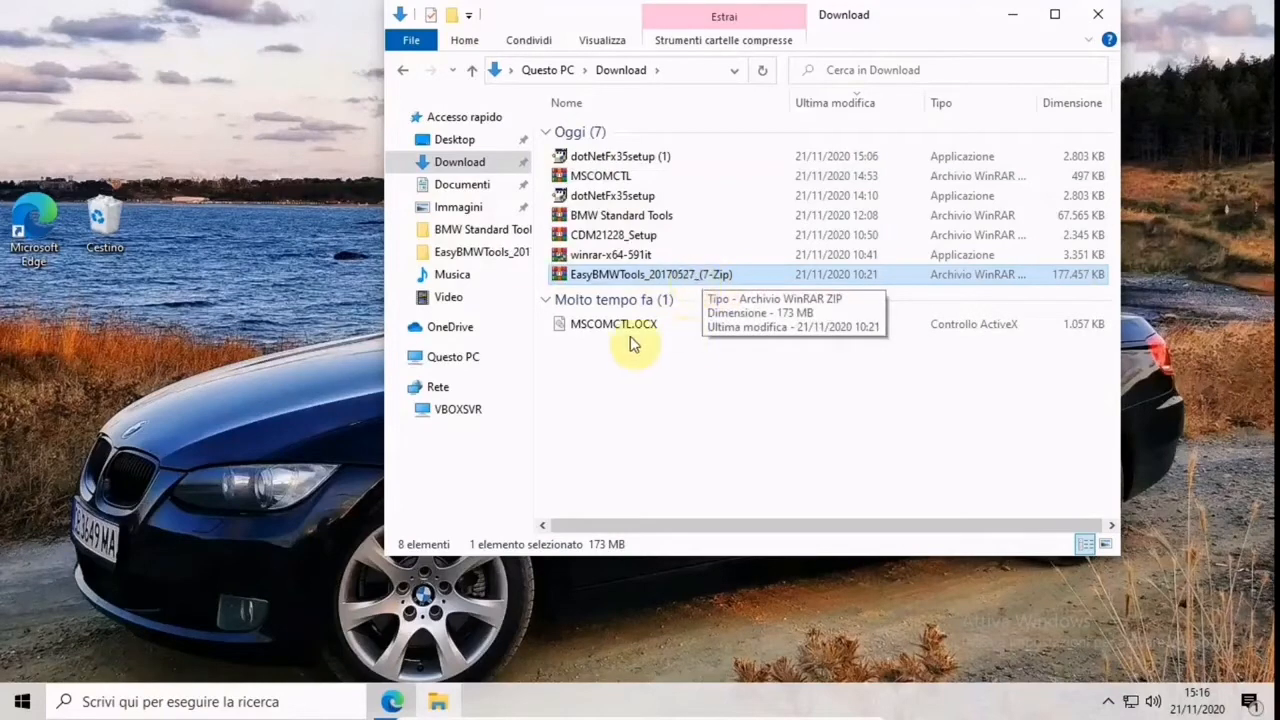
{"action": "left_click", "coordinate": [468, 185]}
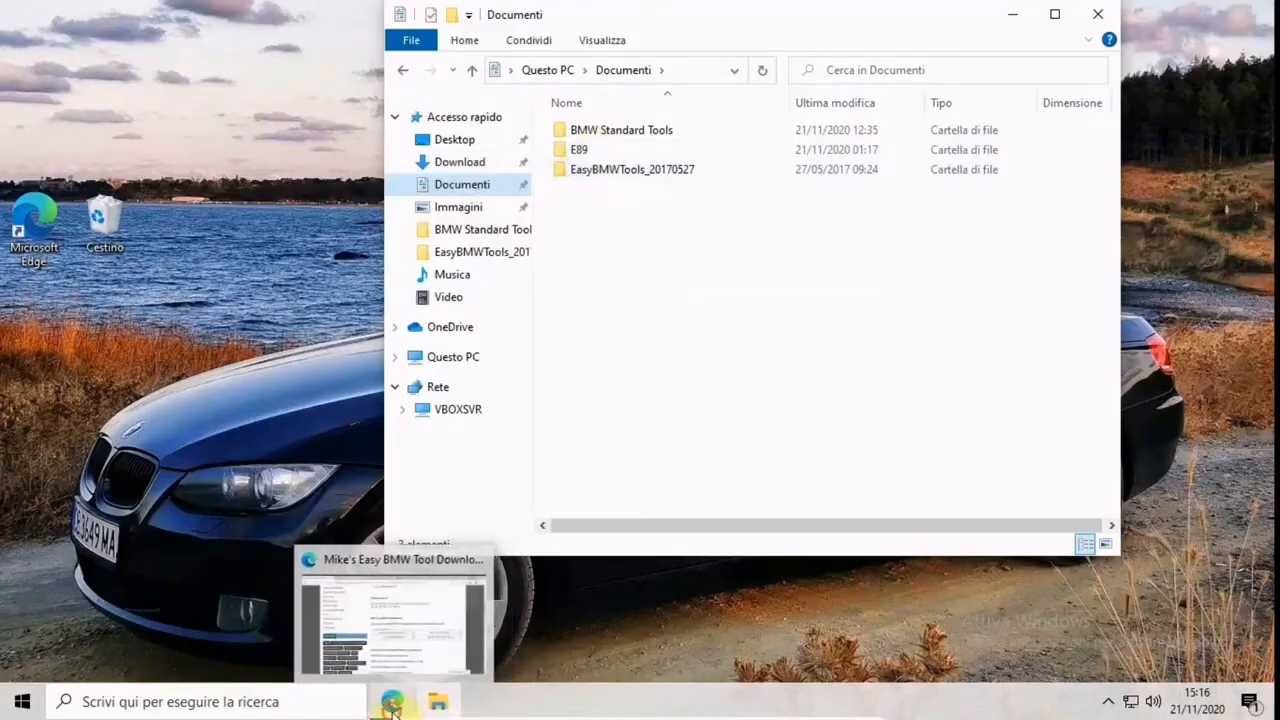
In Microsoft Edge, view the MediaFire Software folder and the BMW INPA article that precedes it, and minimize the browser
{"action": "left_click", "coordinate": [390, 615]}
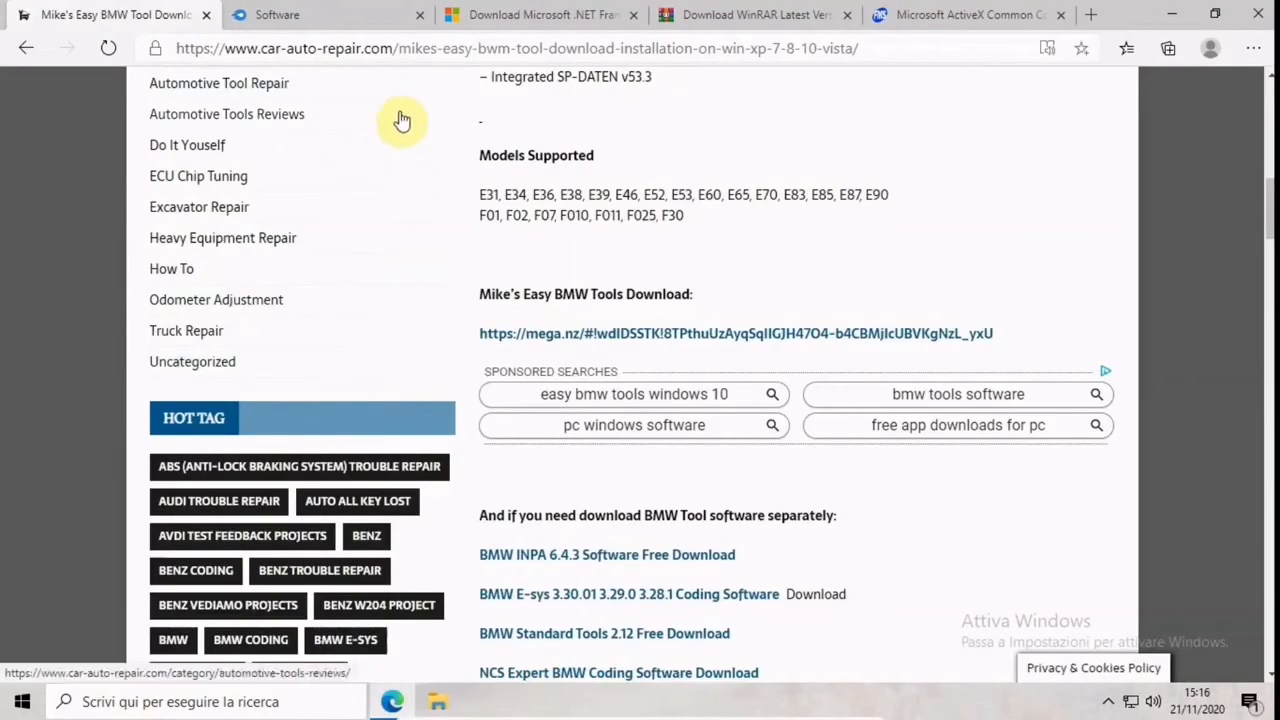
{"action": "left_click", "coordinate": [343, 18]}
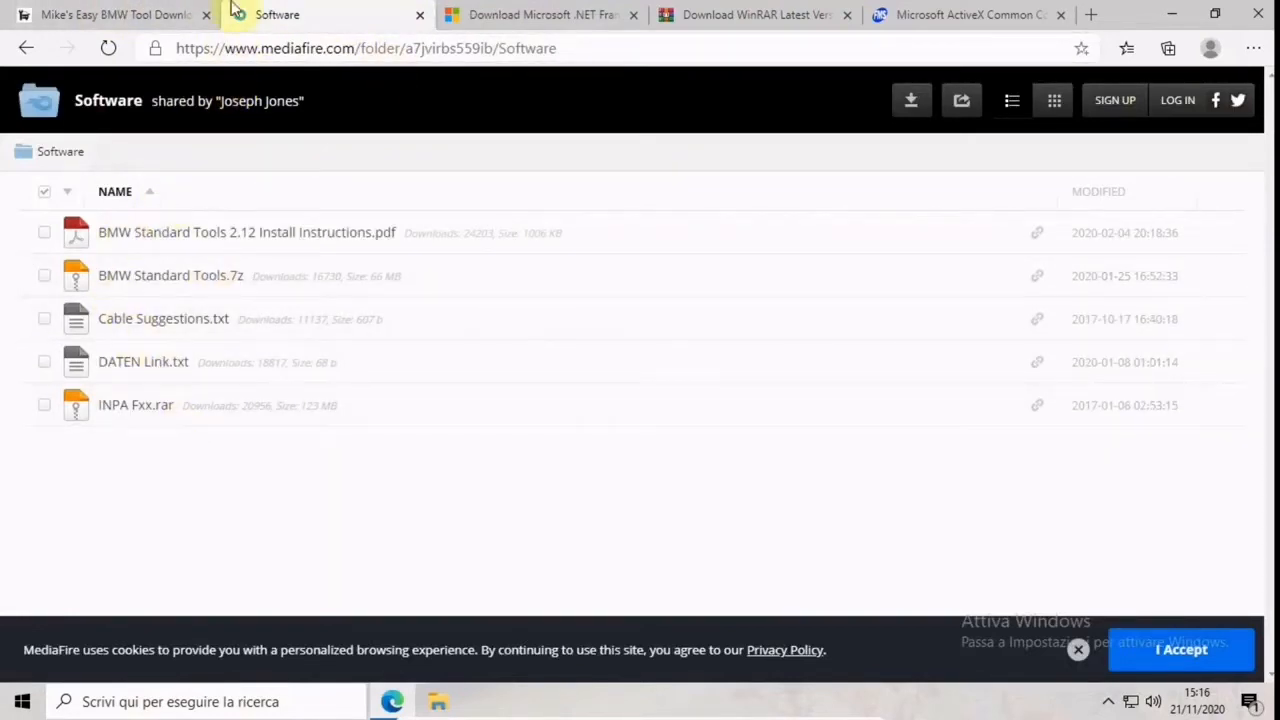
{"action": "left_click", "coordinate": [24, 49]}
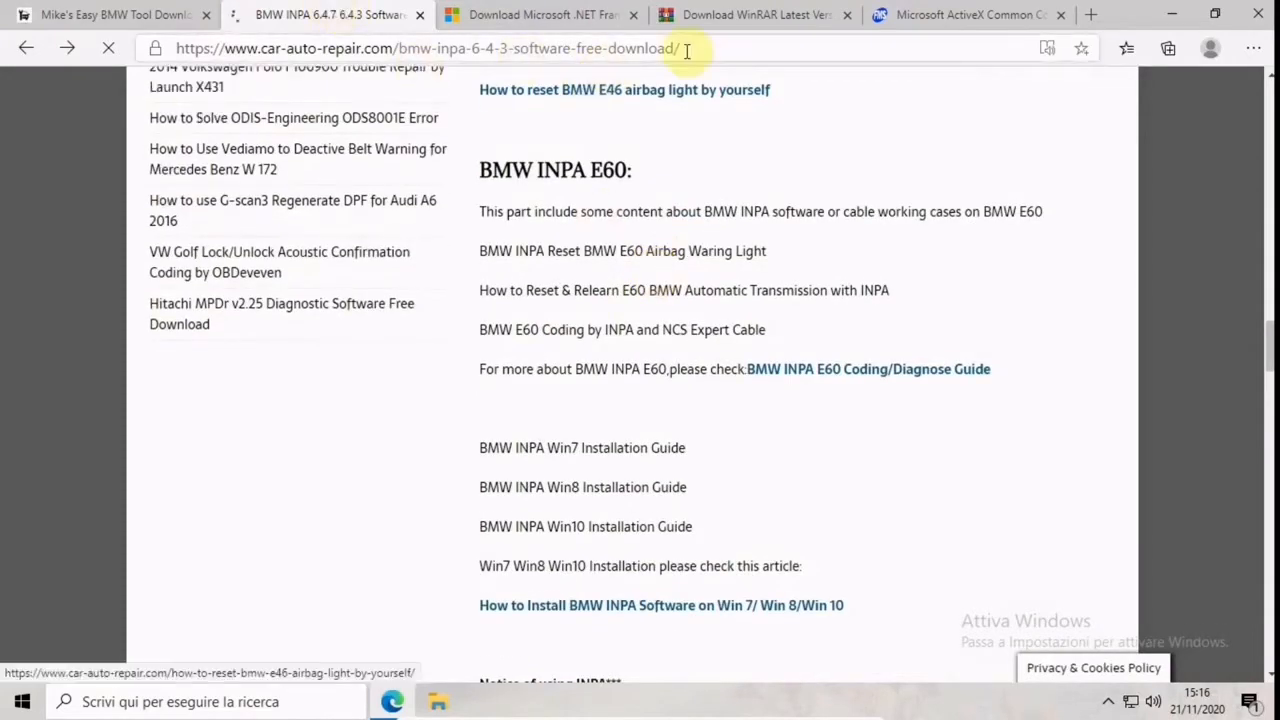
{"action": "scroll", "coordinate": [700, 245], "scroll_direction": "up", "scroll_amount": 5}
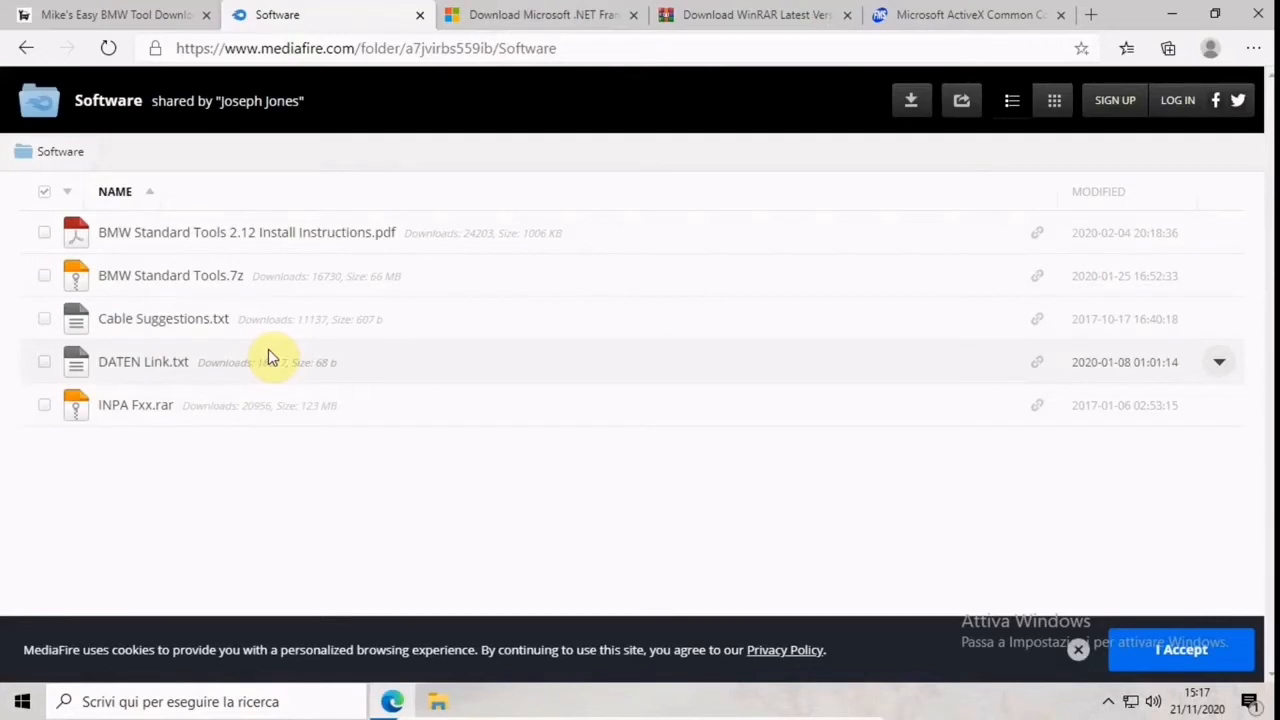
{"action": "left_click", "coordinate": [1177, 15]}
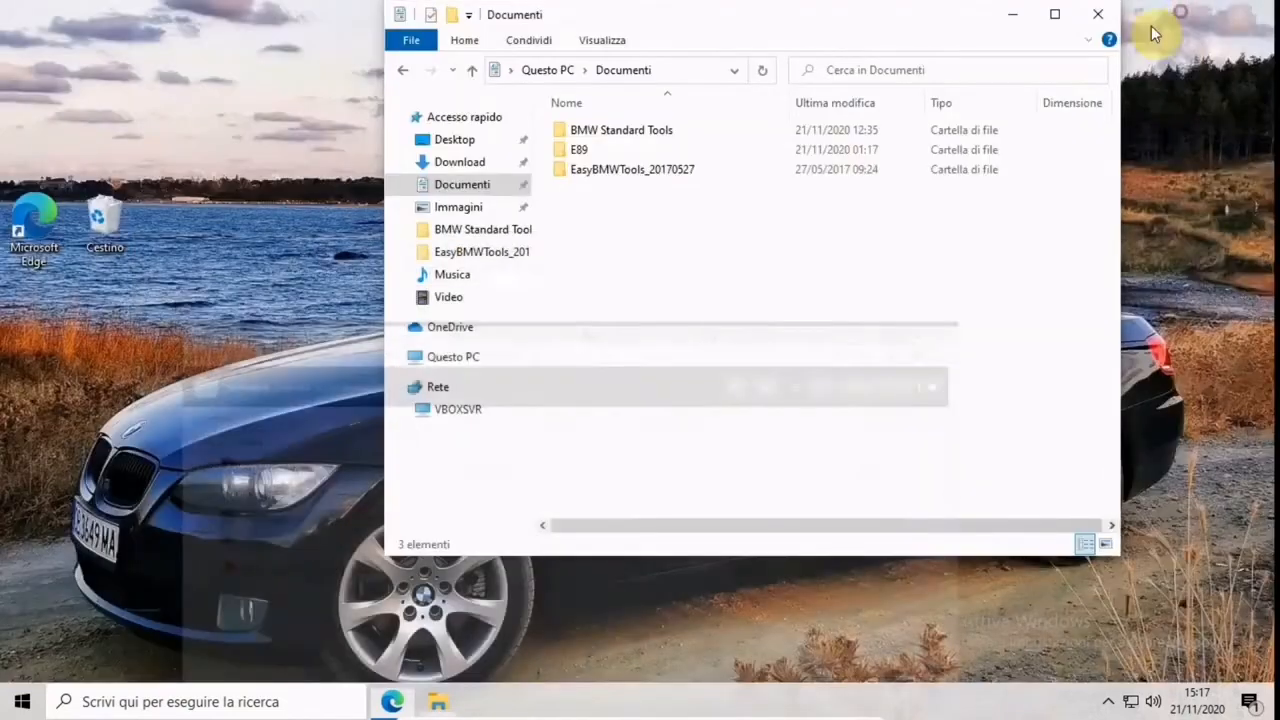
Examine the subfolders of the E89 folder in Documenti and return to Documenti
{"action": "left_click", "coordinate": [576, 152]}
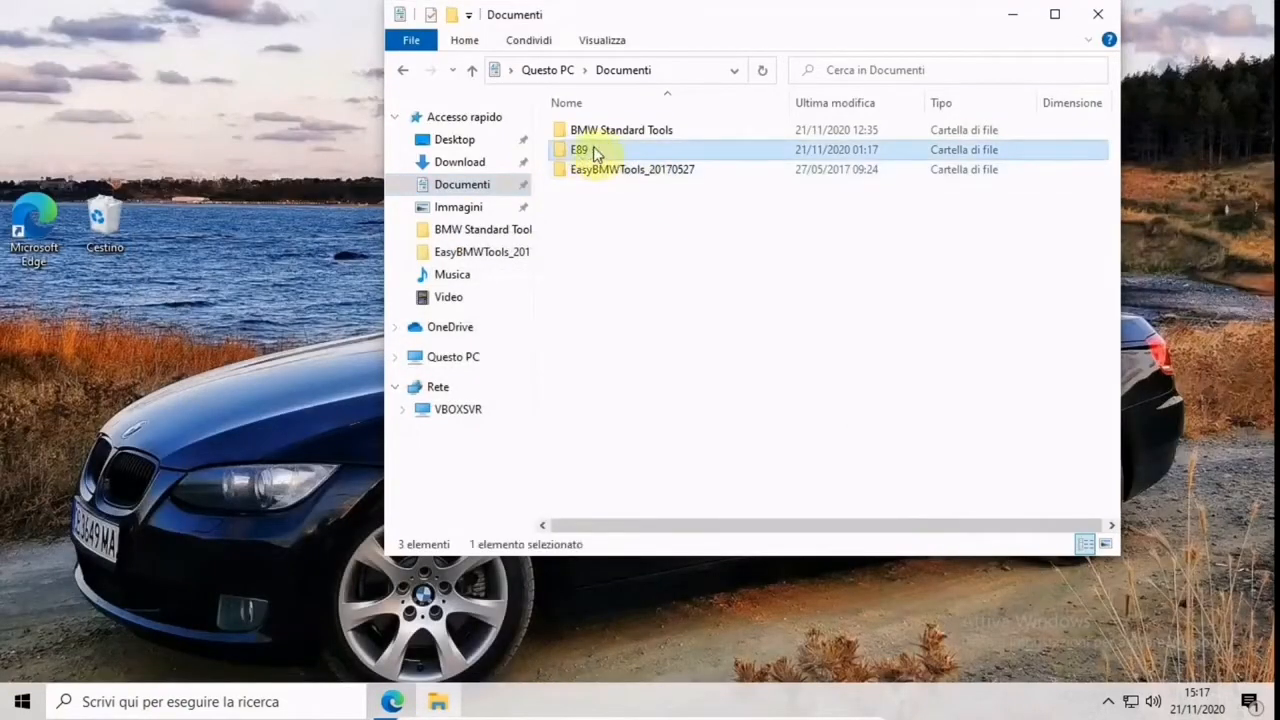
{"action": "double_click", "coordinate": [593, 148]}
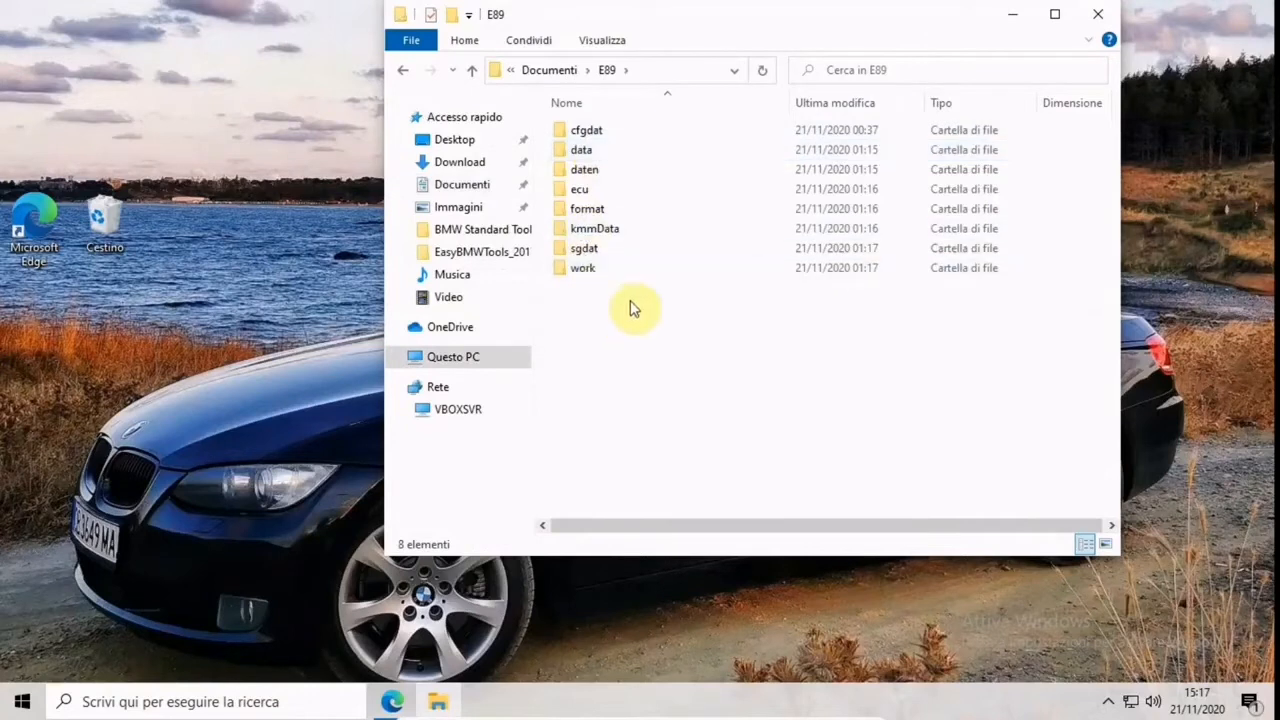
{"action": "left_click", "coordinate": [405, 69]}
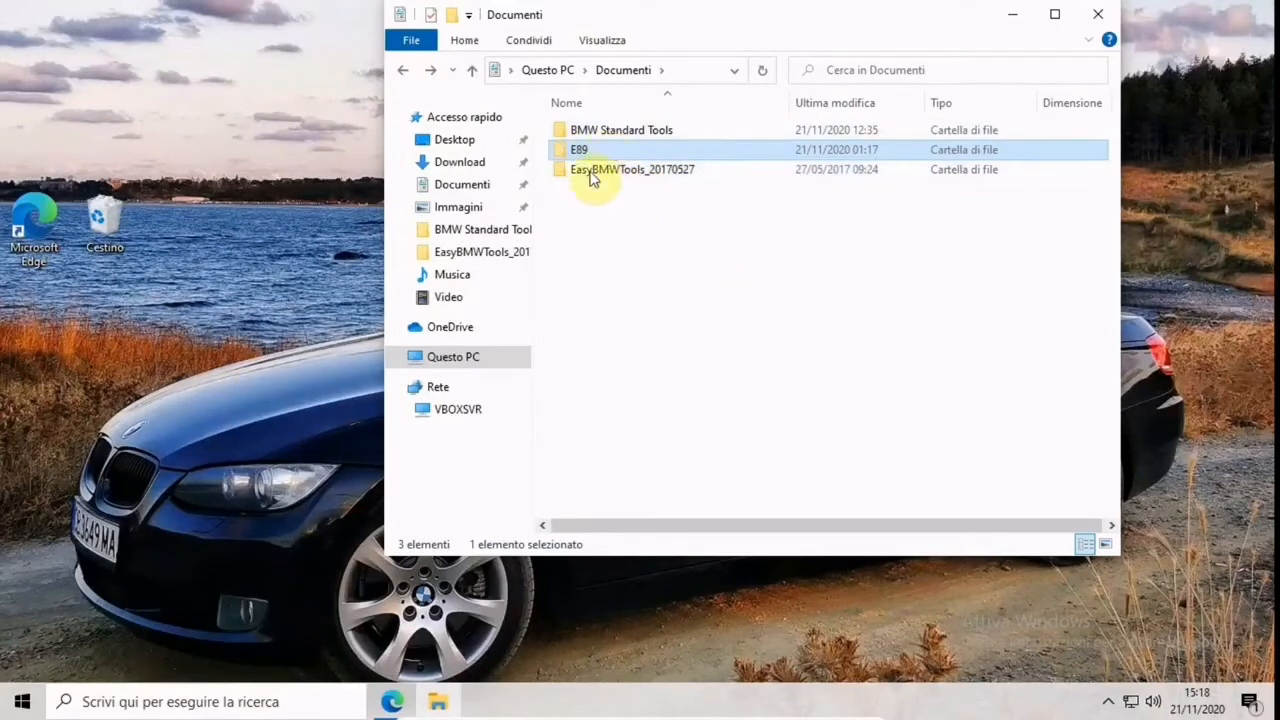
{"action": "left_click", "coordinate": [656, 252]}
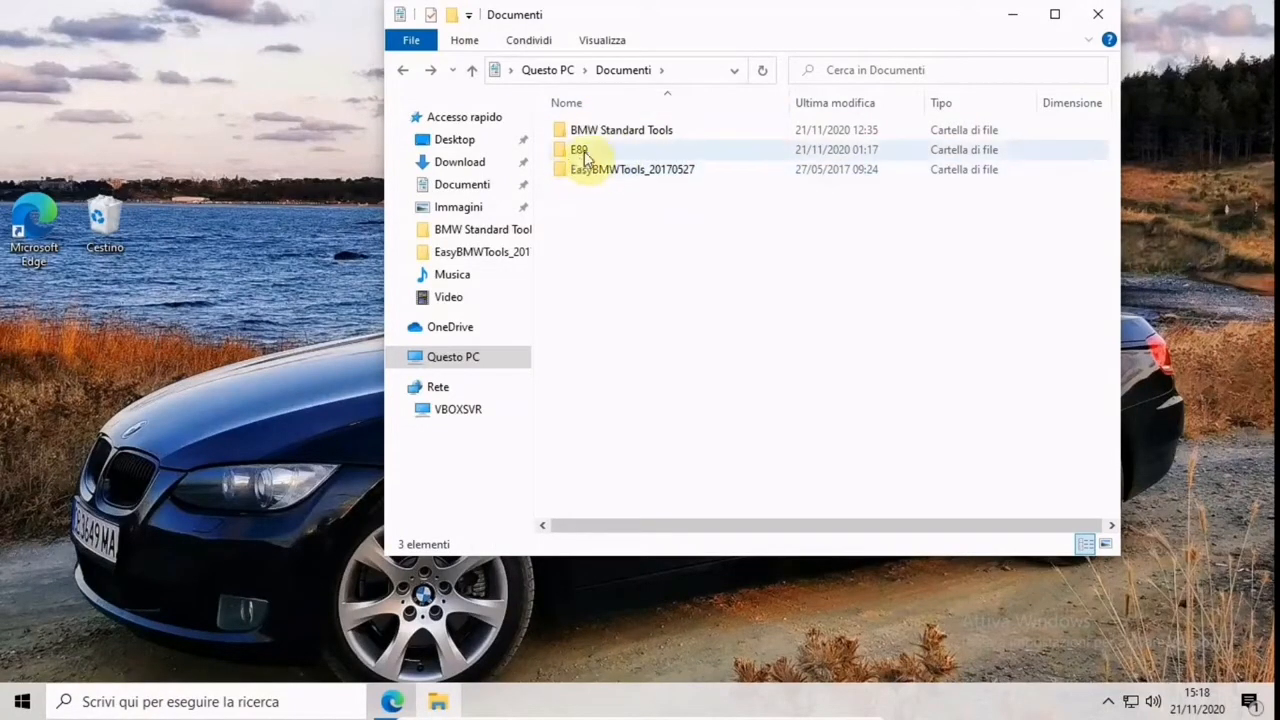
{"action": "mouse_move", "coordinate": [586, 156]}
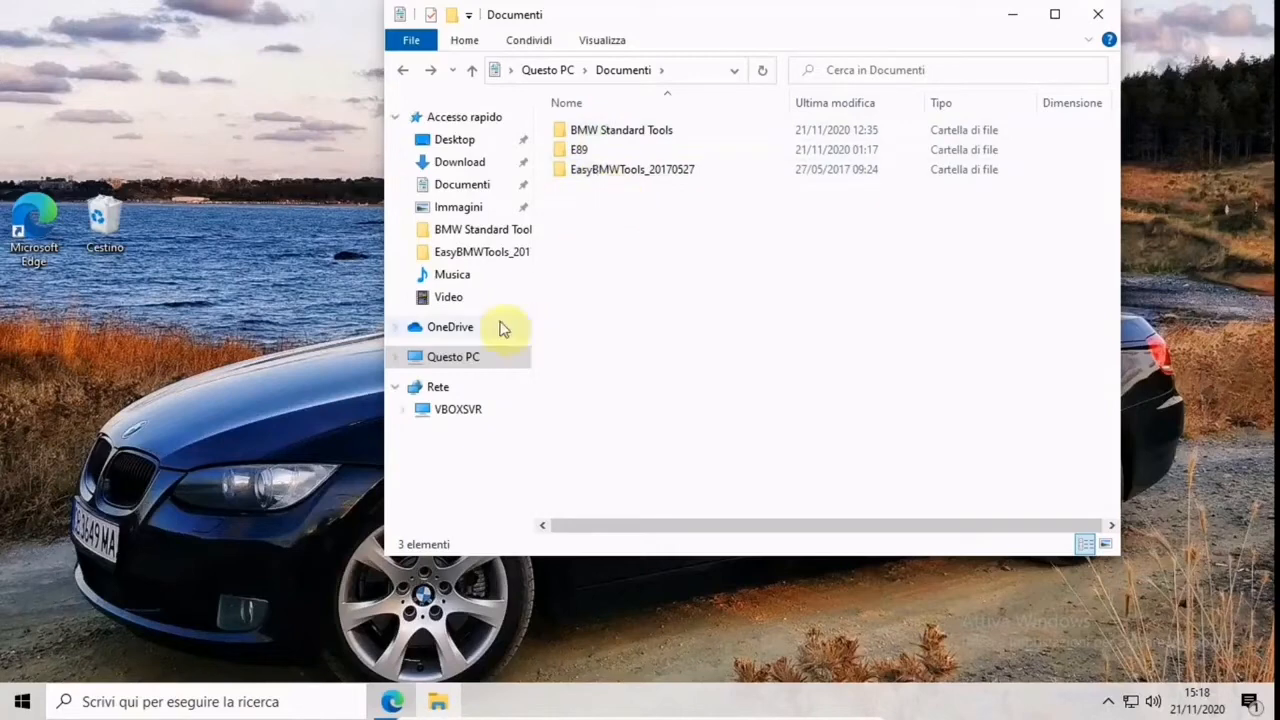
Check the extraction options for the EasyBMWTools_20170527_(7-Zip) archive in the Download folder without extracting it
{"action": "left_click", "coordinate": [459, 162]}
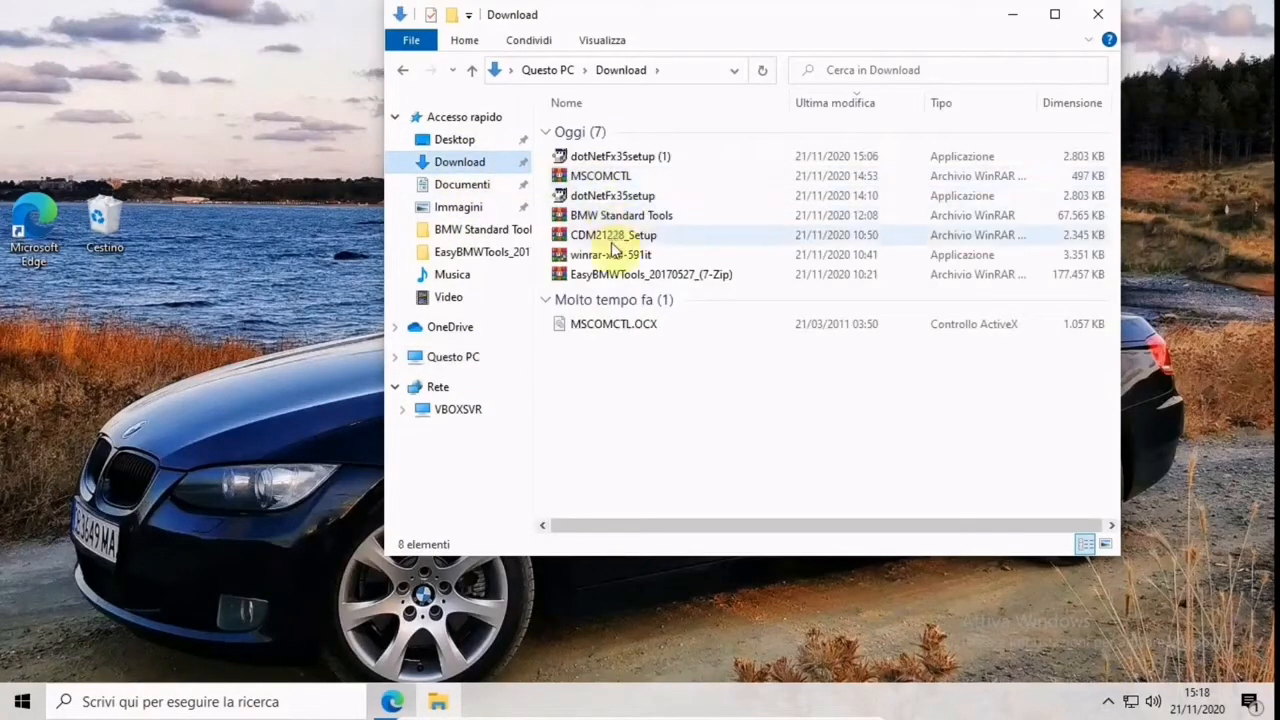
{"action": "left_click", "coordinate": [595, 279]}
{"action": "double_click", "coordinate": [595, 274]}
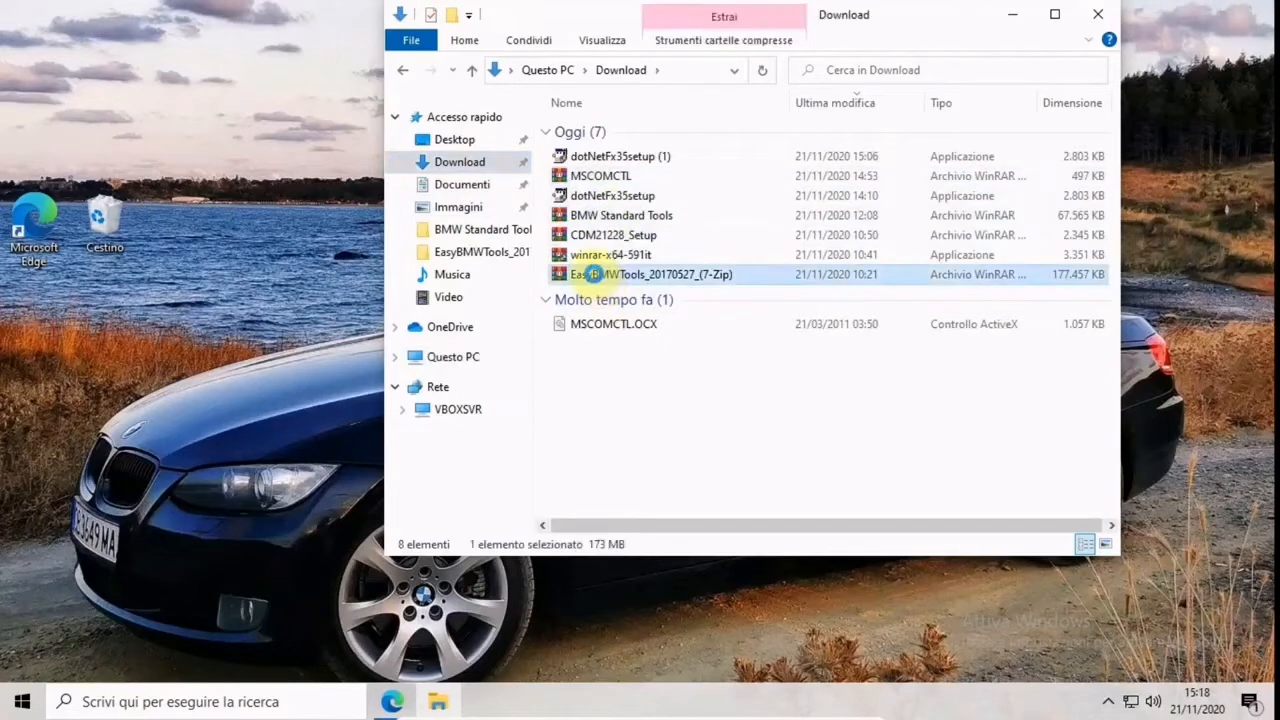
{"action": "right_click", "coordinate": [594, 273]}
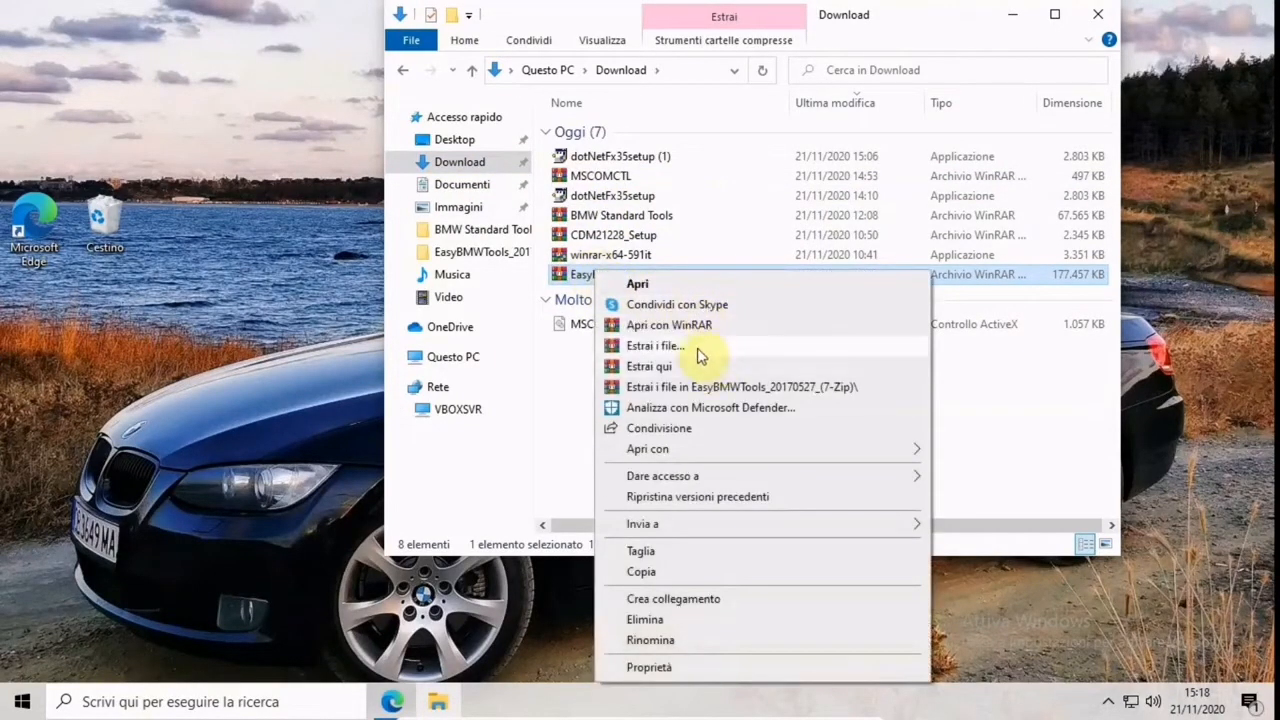
{"action": "left_click", "coordinate": [1050, 385]}
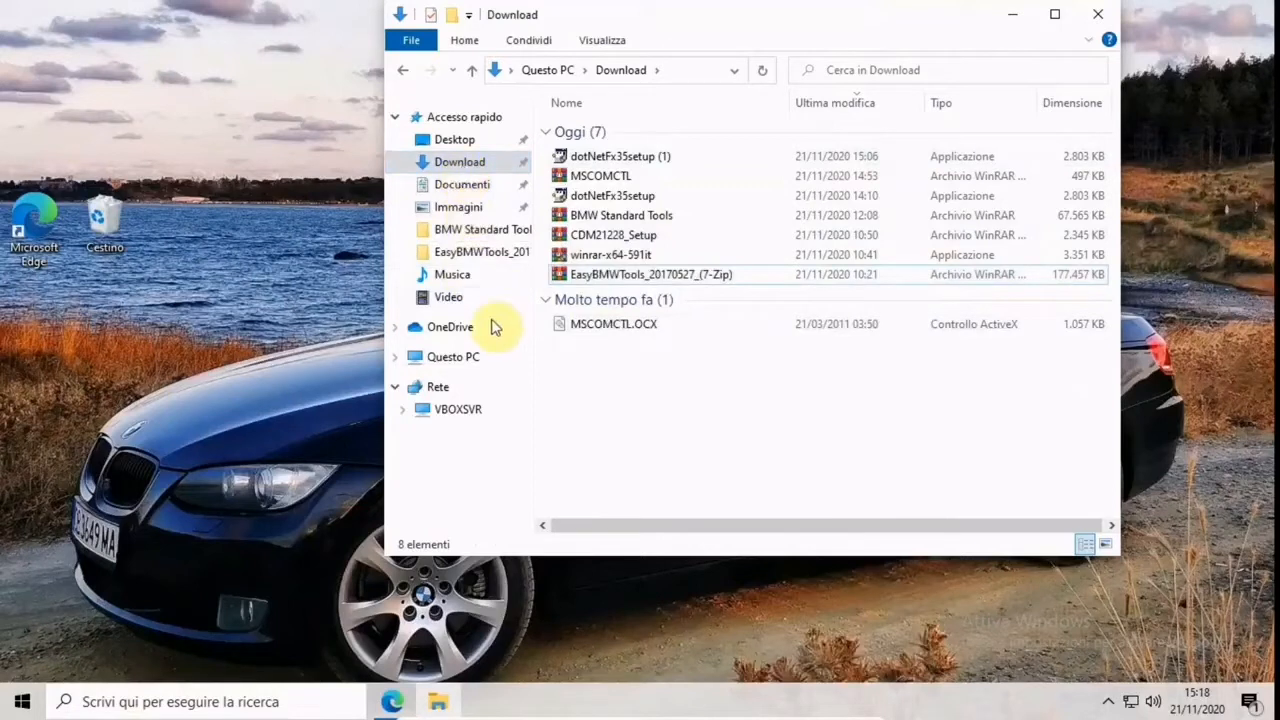
Open the EasyBMWTools_20170527 folder, view the web address in the Driver update URL file, and close the file
{"action": "left_click", "coordinate": [466, 143]}
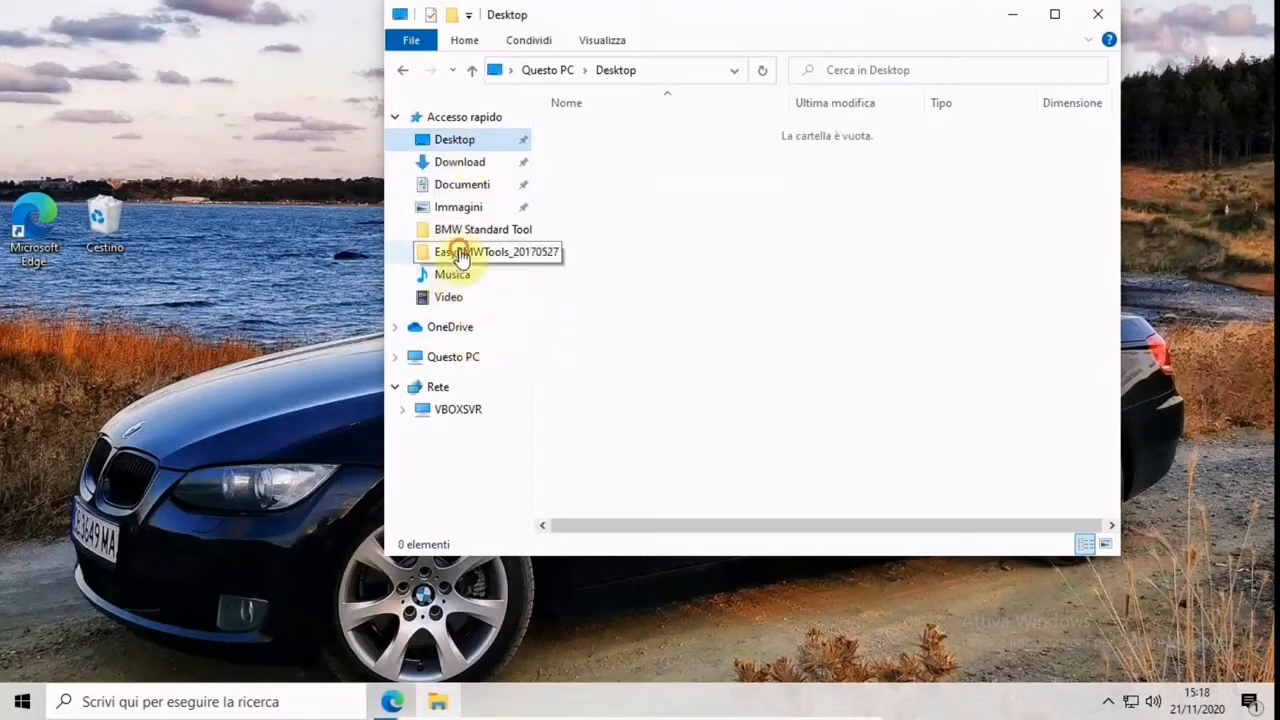
{"action": "left_click", "coordinate": [455, 254]}
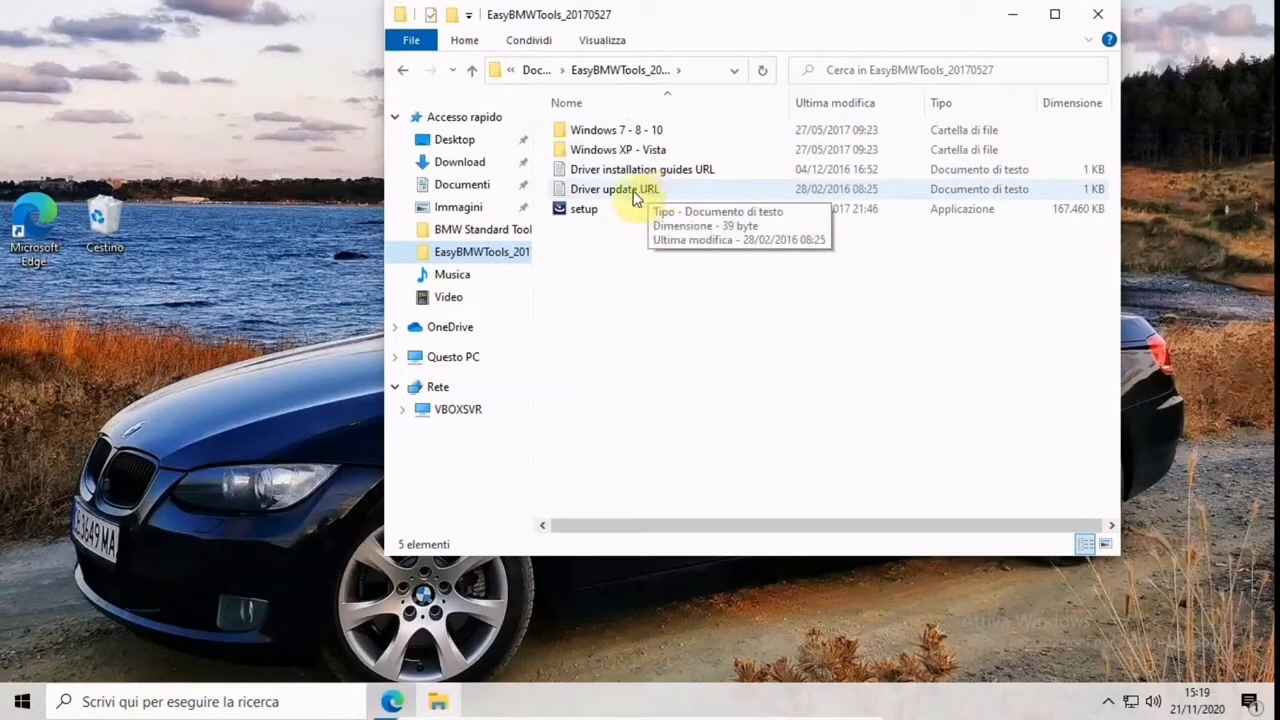
{"action": "left_click", "coordinate": [591, 197]}
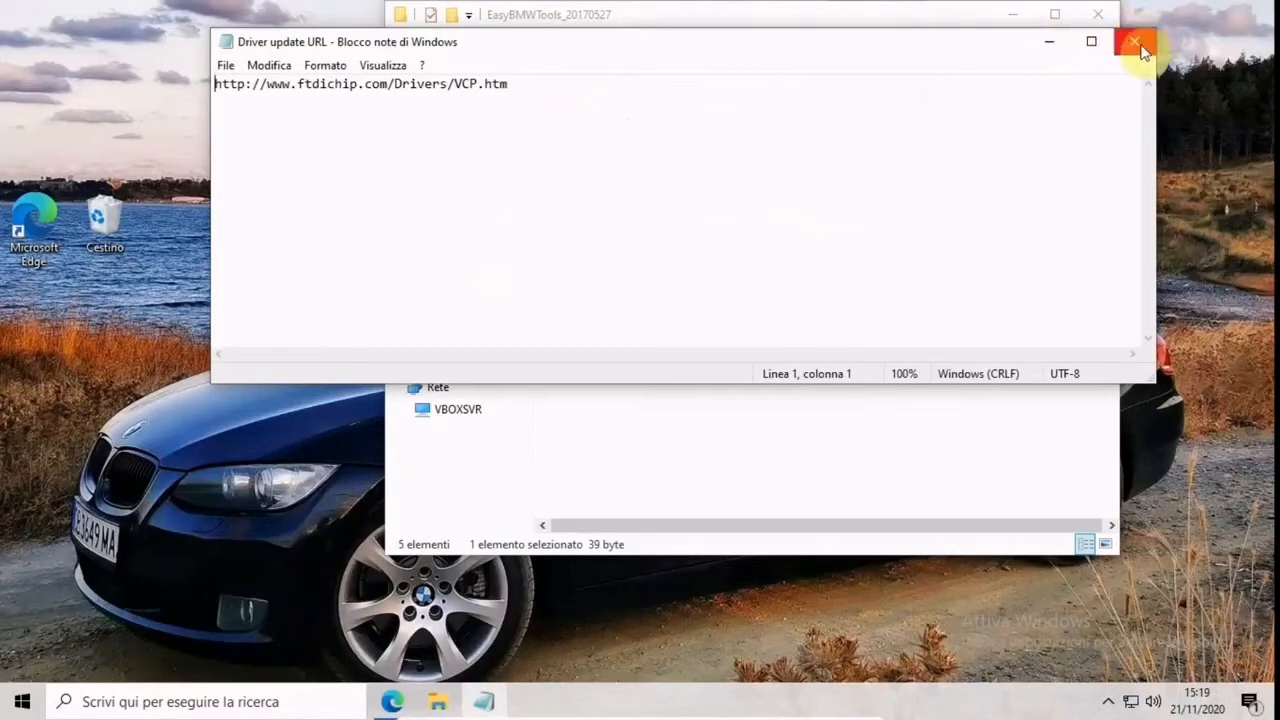
{"action": "left_click", "coordinate": [1140, 44]}
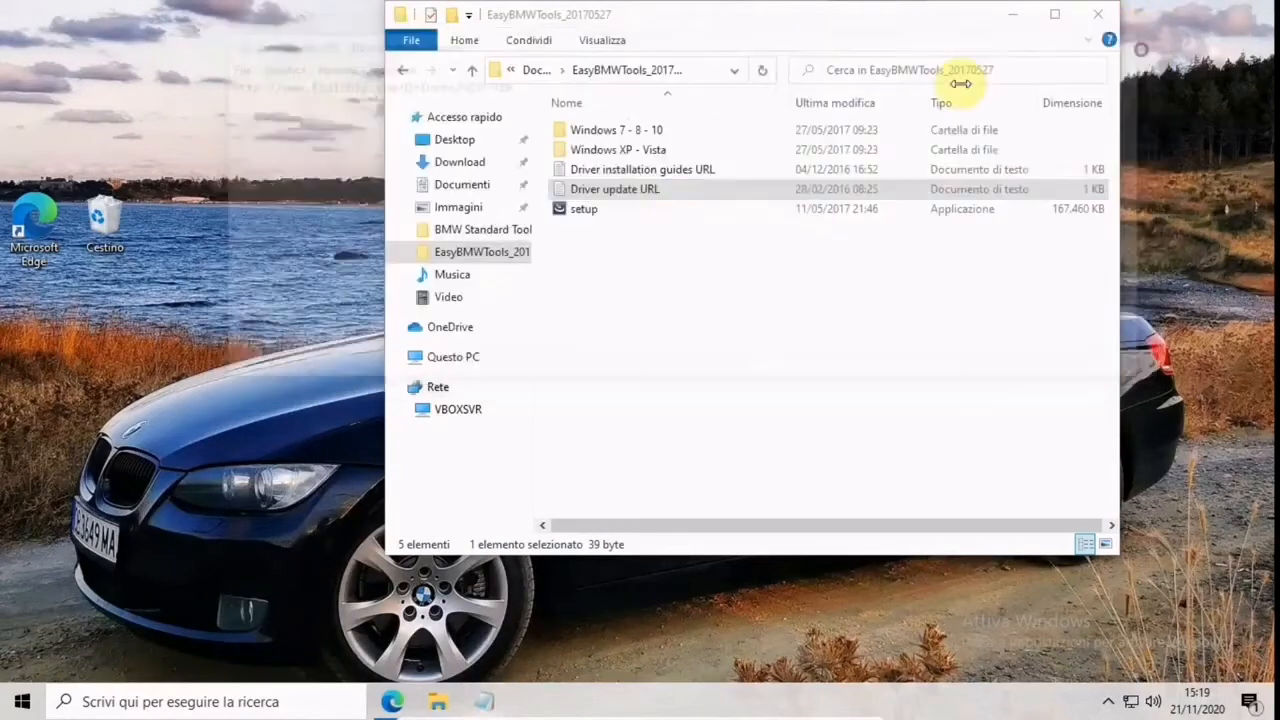
Run the setup application from the EasyBMWTools_20170527 folder as administrator and allow it to make changes to the device
{"action": "left_click", "coordinate": [596, 214]}
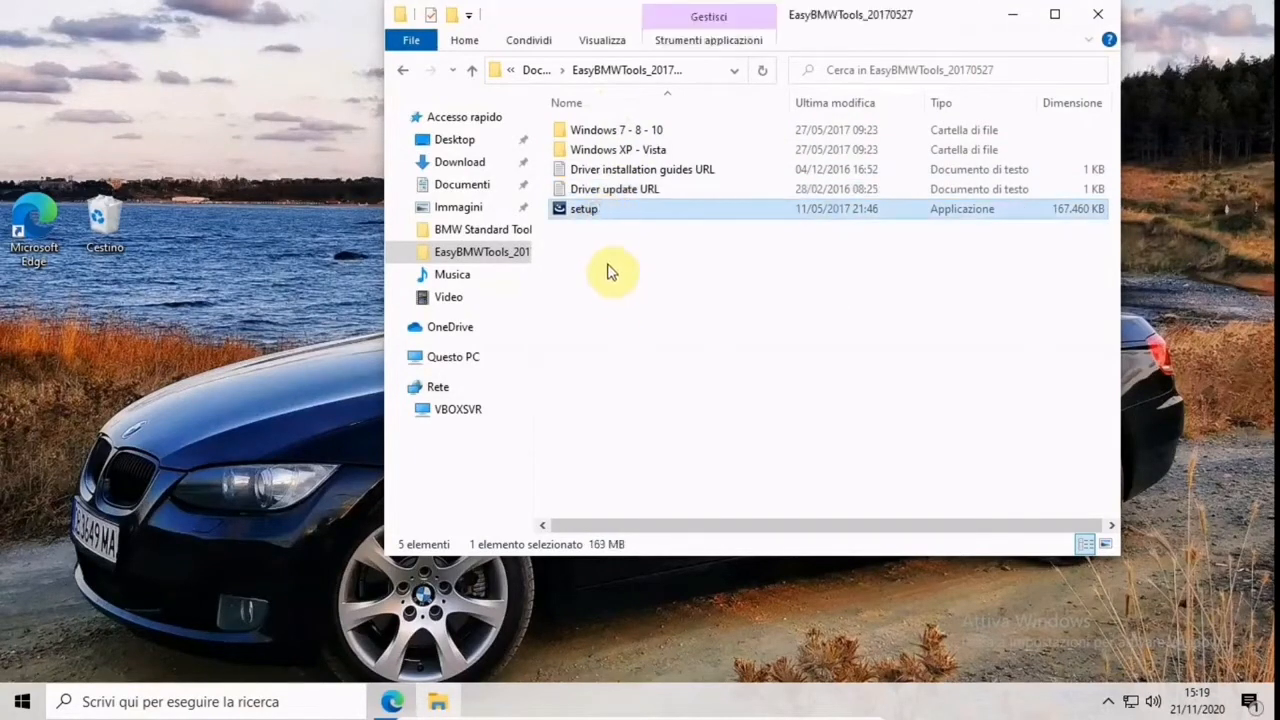
{"action": "double_click", "coordinate": [585, 213]}
{"action": "right_click", "coordinate": [583, 211]}
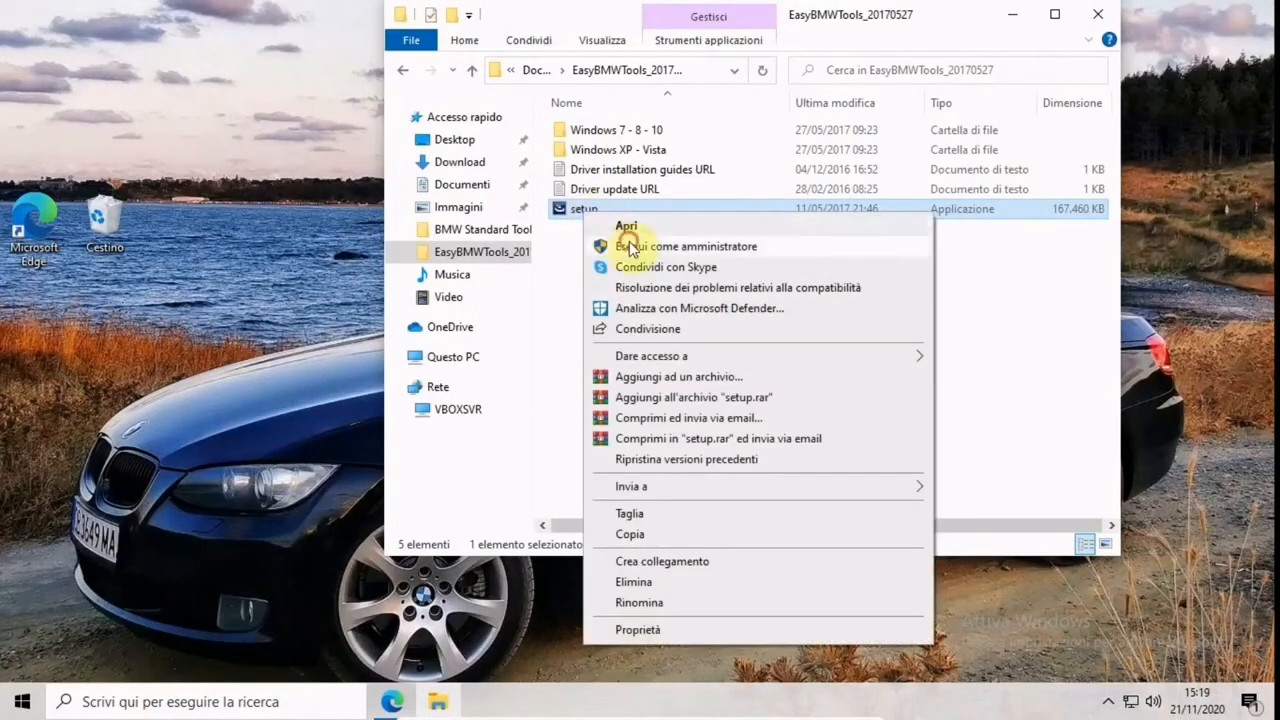
{"action": "left_click", "coordinate": [628, 243]}
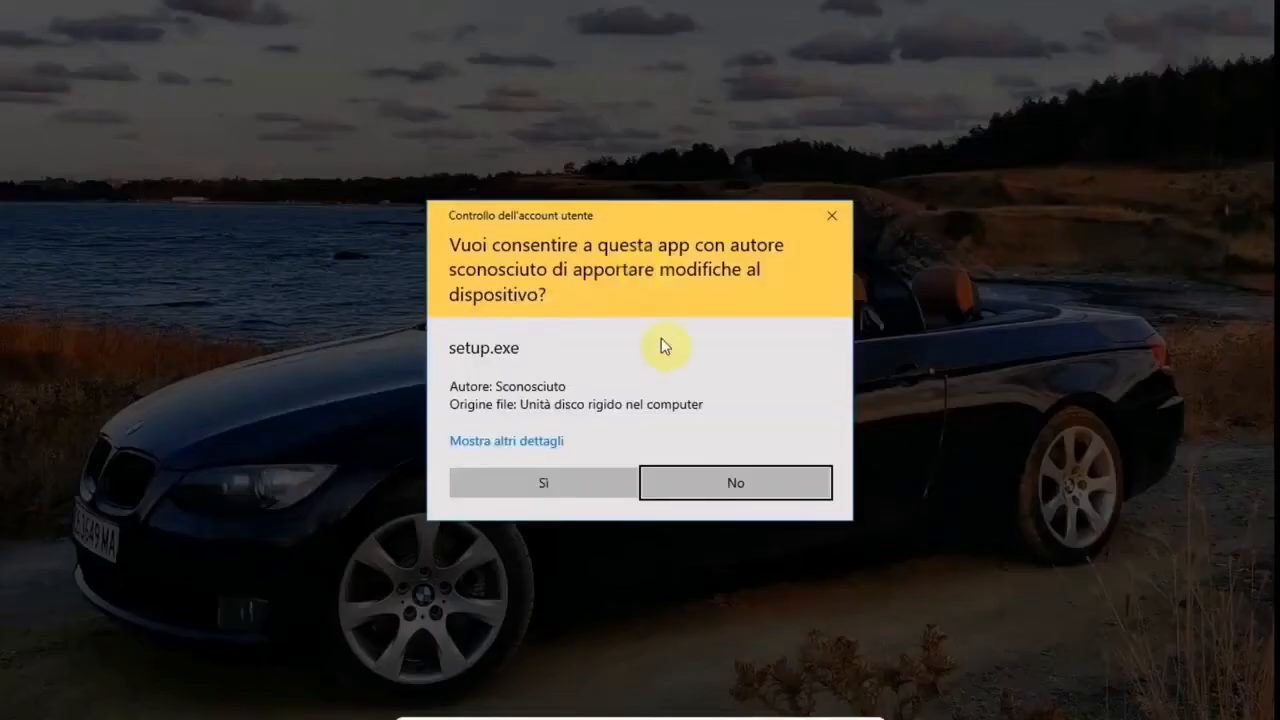
{"action": "left_click", "coordinate": [524, 489]}
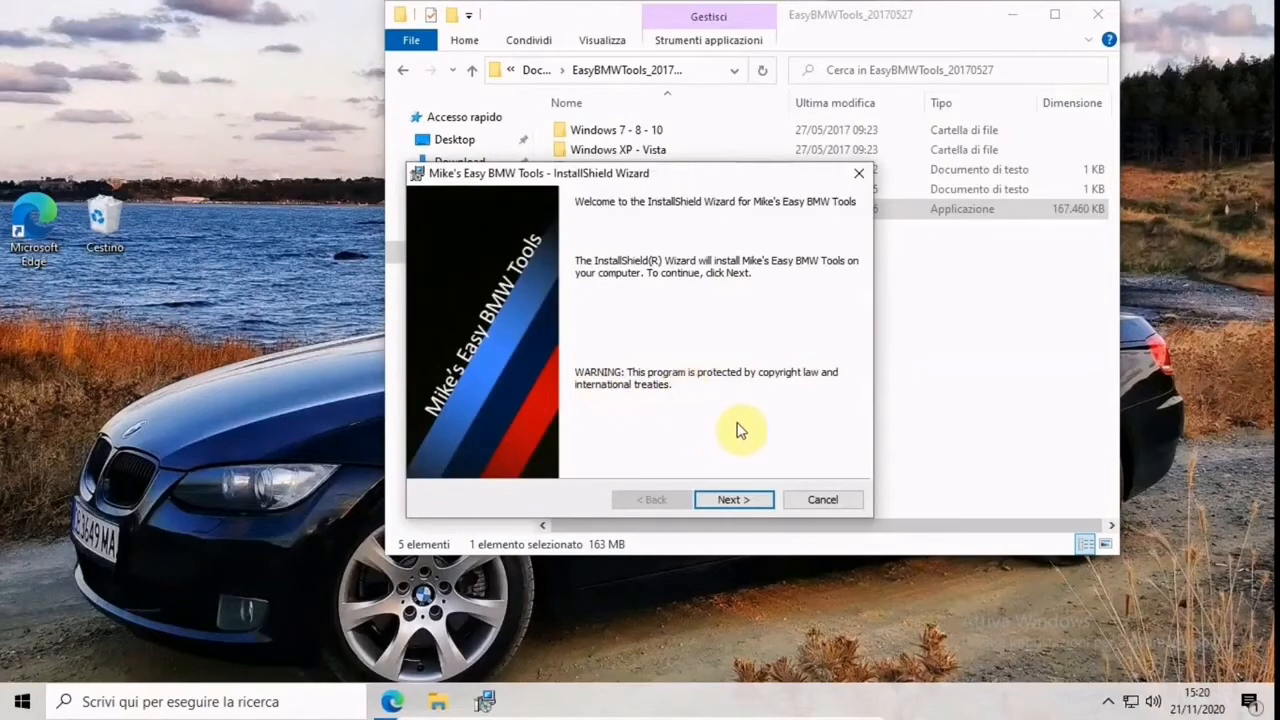
Read through the setup's readme information and install Mike's Easy BMW Tools with the Typical setup type in C:\
{"action": "left_click", "coordinate": [733, 499]}
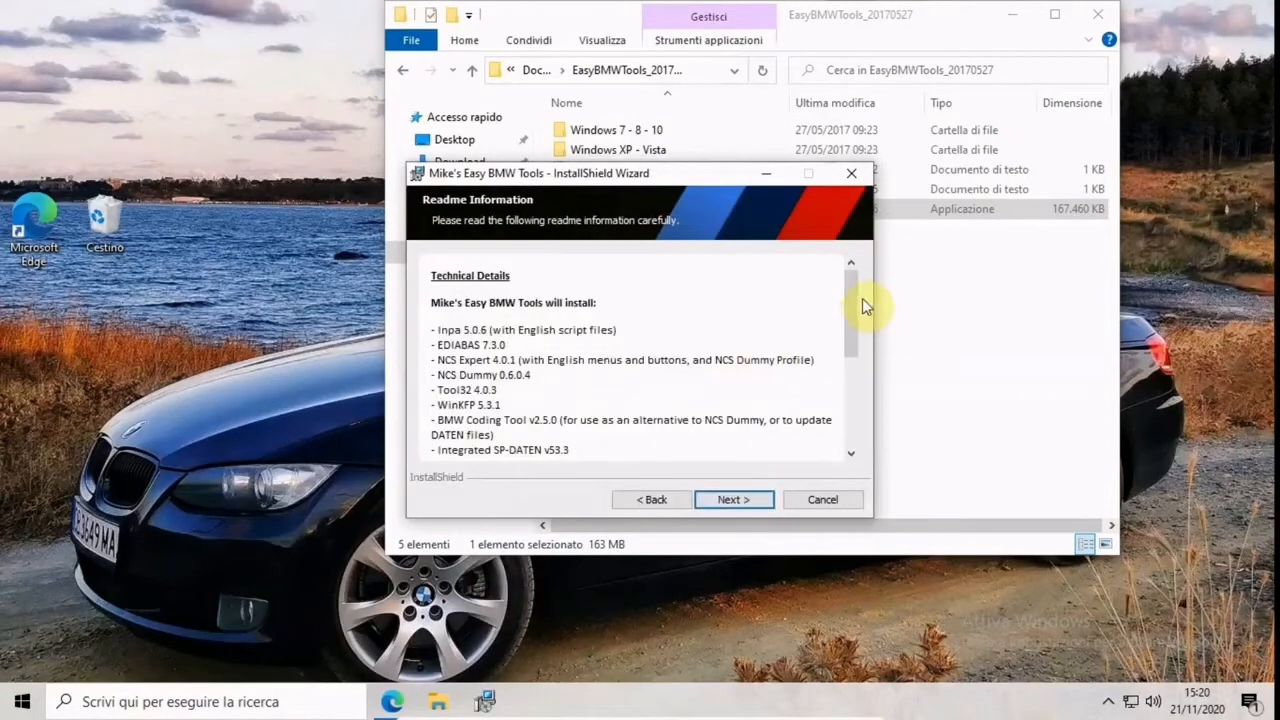
{"action": "left_click_drag", "start_coordinate": [855, 298], "coordinate": [852, 313]}
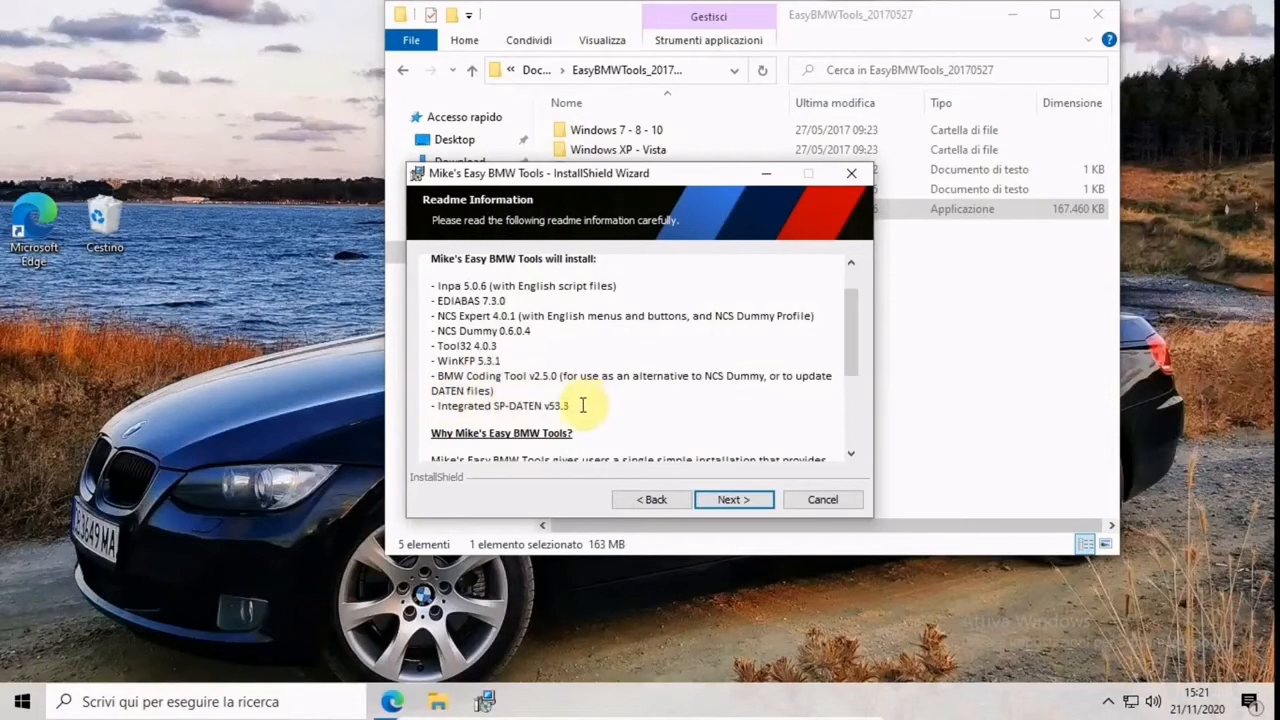
{"action": "left_click_drag", "start_coordinate": [850, 337], "coordinate": [849, 348]}
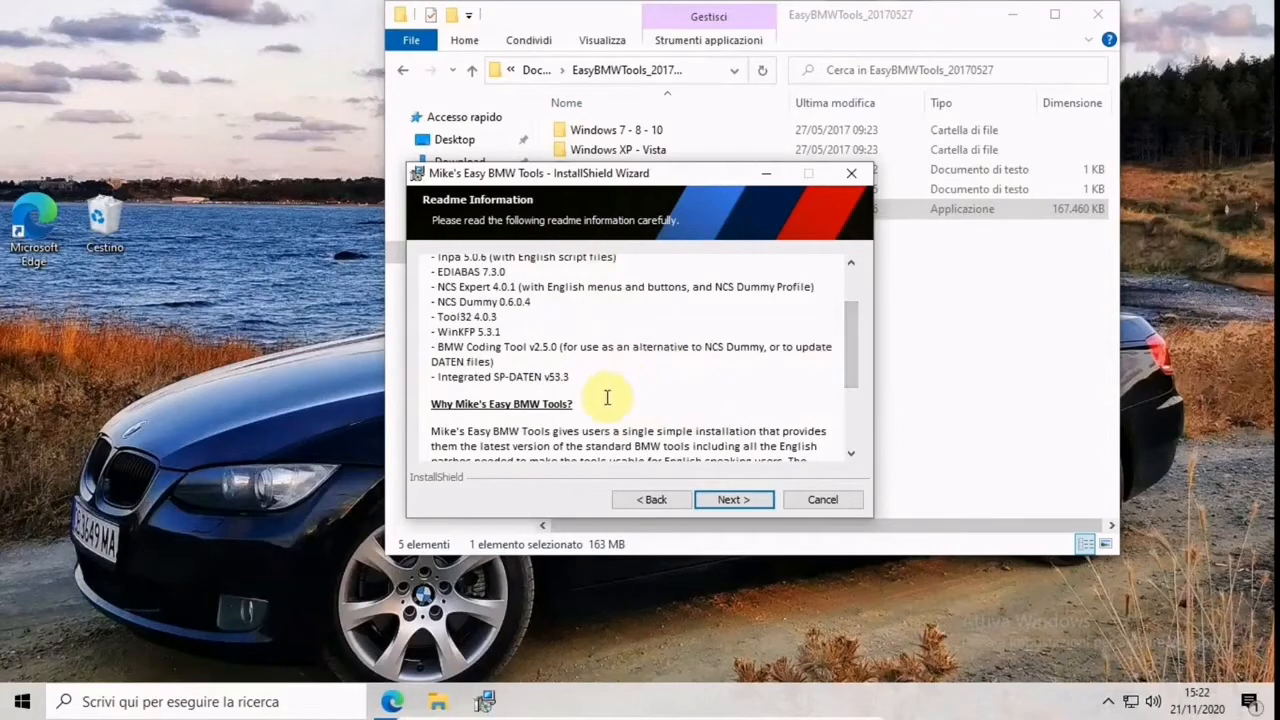
{"action": "left_click_drag", "start_coordinate": [846, 365], "coordinate": [871, 449]}
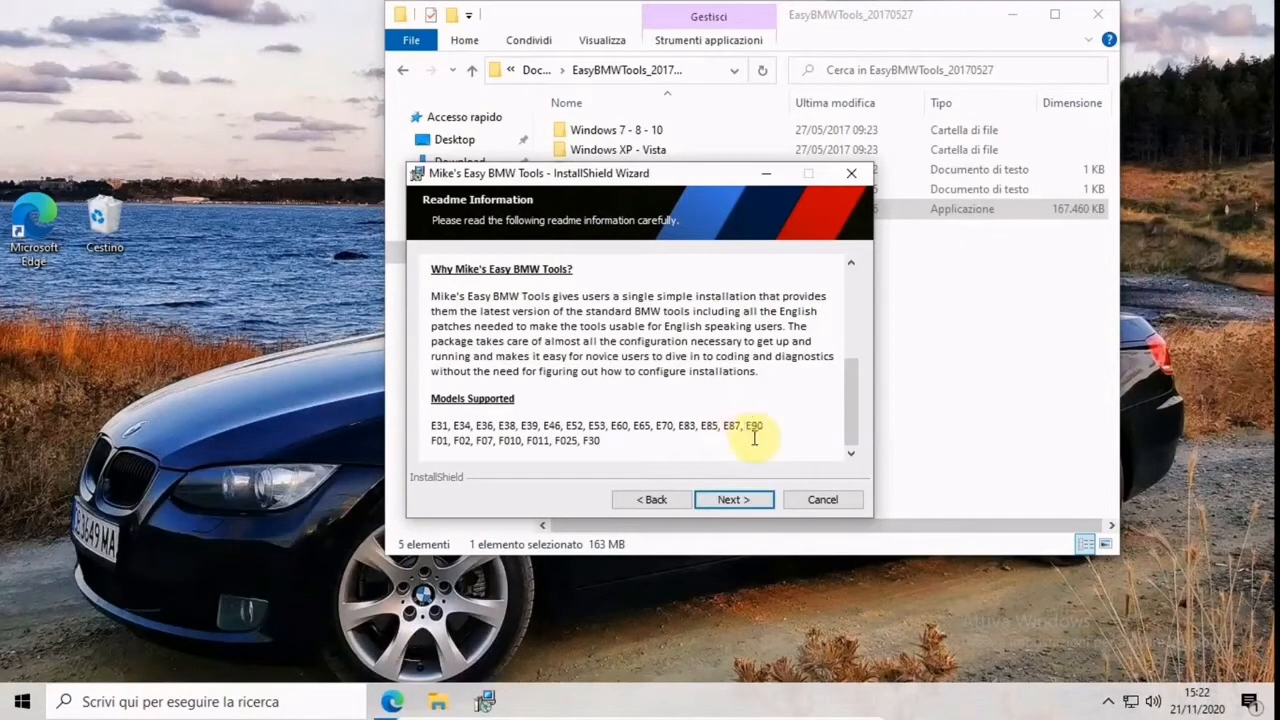
{"action": "left_click", "coordinate": [757, 497]}
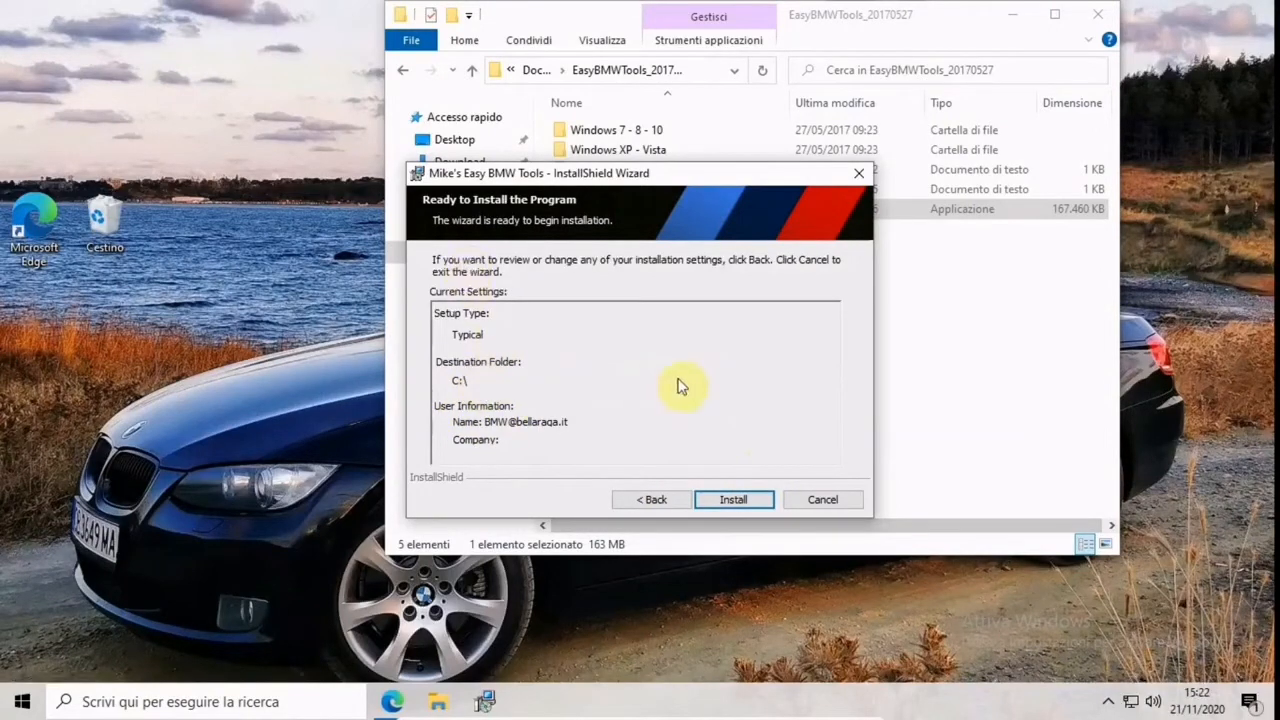
{"action": "left_click", "coordinate": [737, 500]}
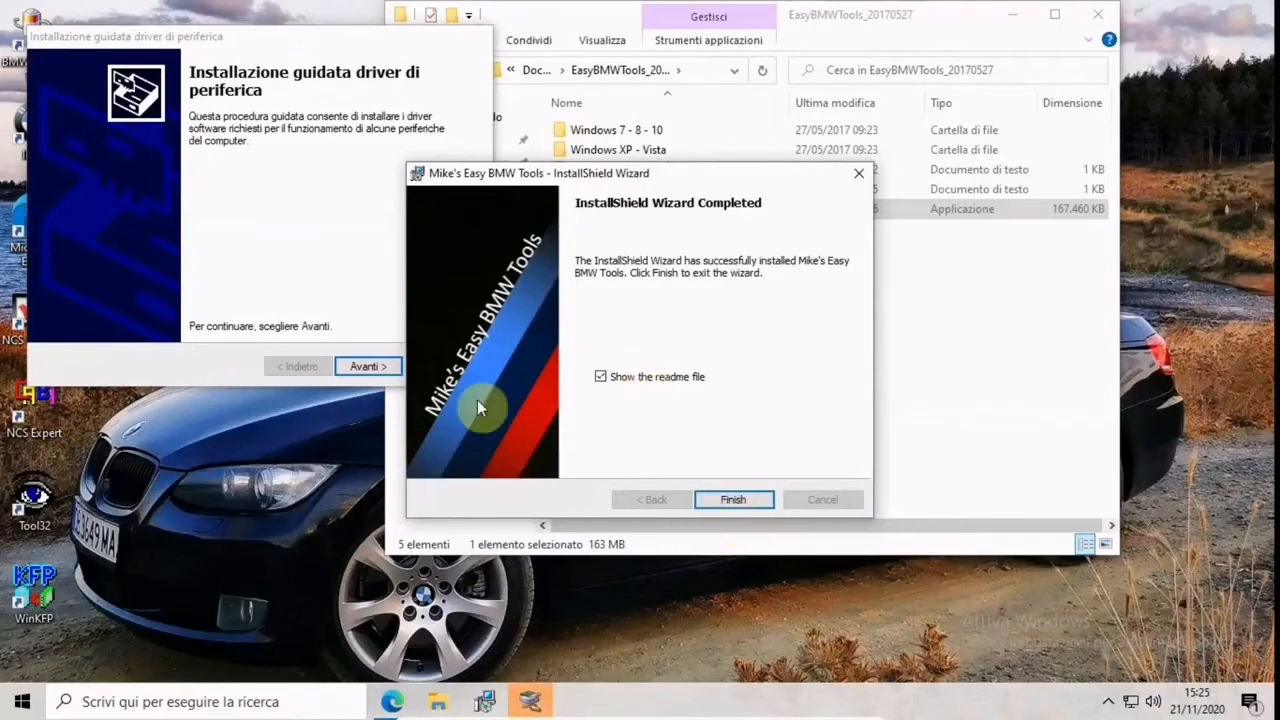
Try to install the FTDI CDM device drivers, accepting the licence agreement, and finish the installation wizards
{"action": "left_click", "coordinate": [298, 207]}
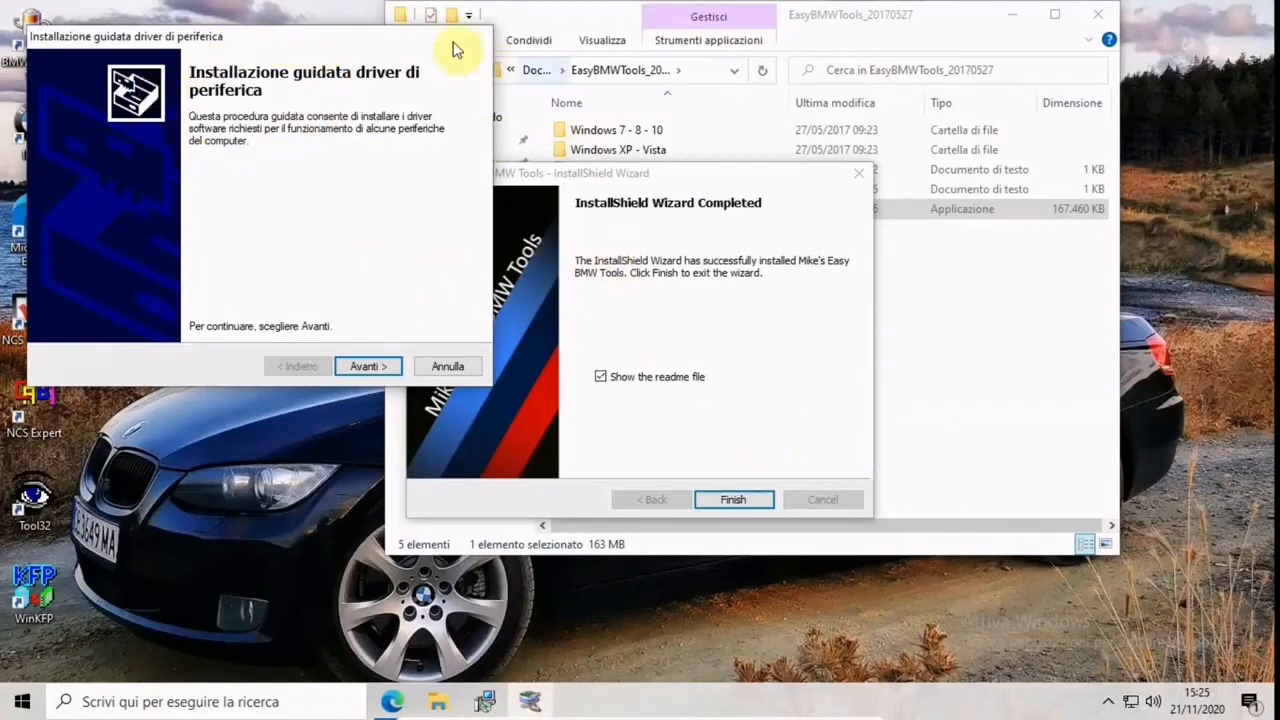
{"action": "left_click", "coordinate": [368, 367]}
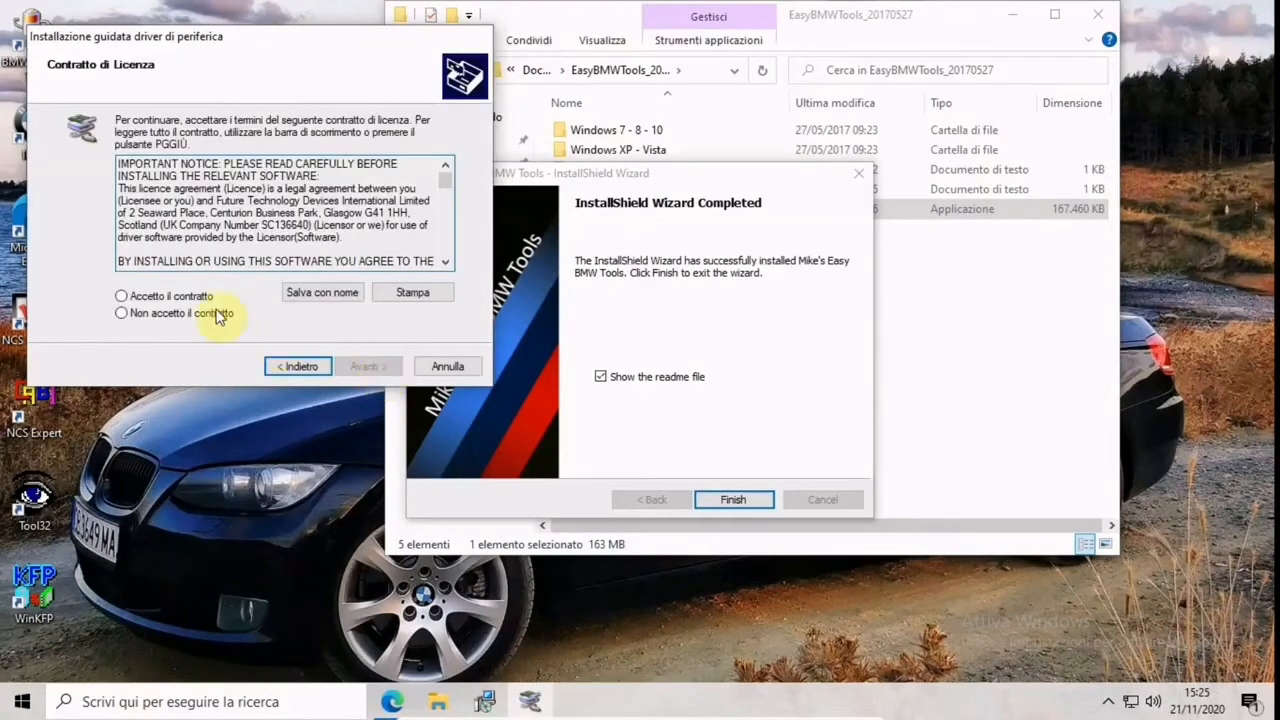
{"action": "left_click", "coordinate": [209, 298]}
{"action": "left_click", "coordinate": [374, 366]}
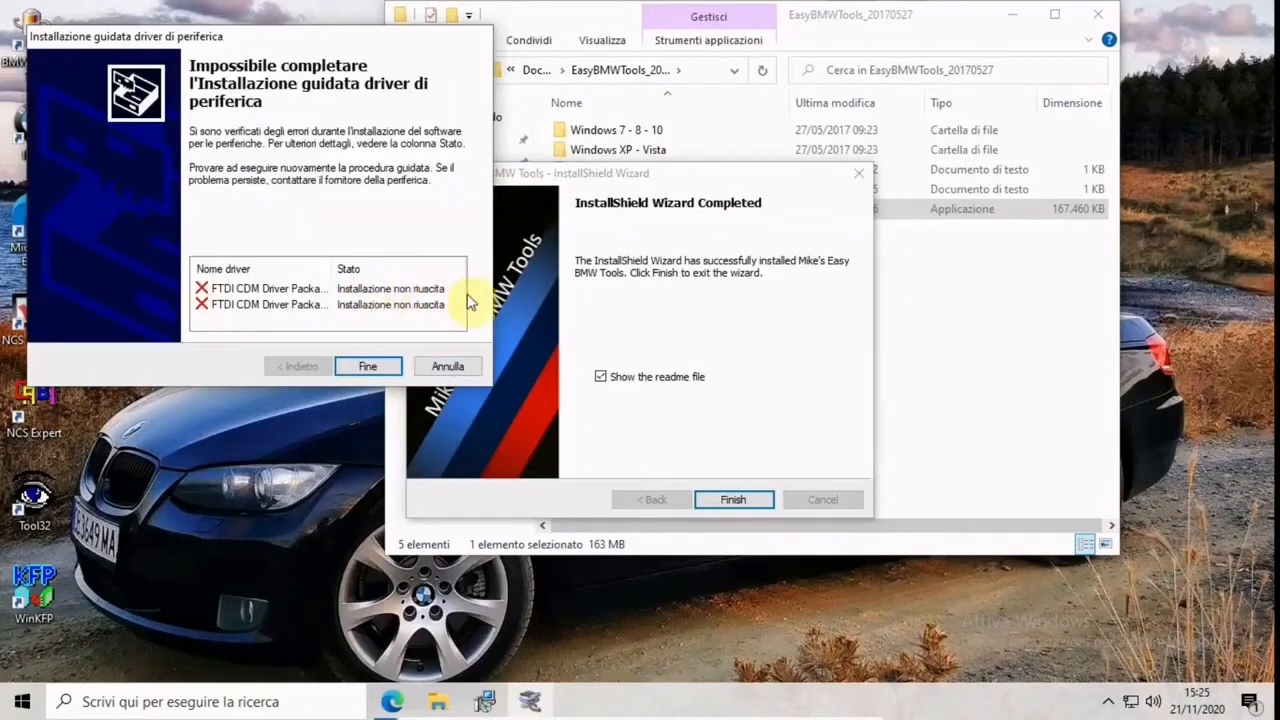
{"action": "left_click", "coordinate": [389, 366]}
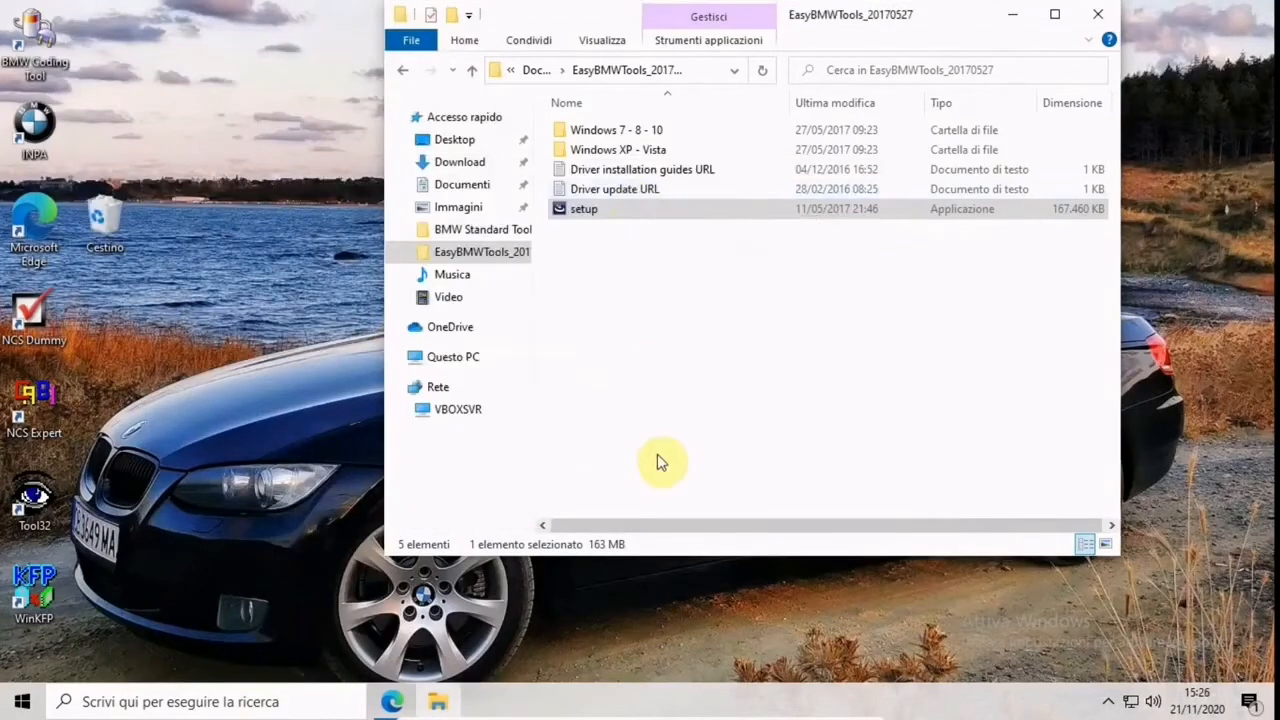
{"action": "left_click", "coordinate": [709, 327]}
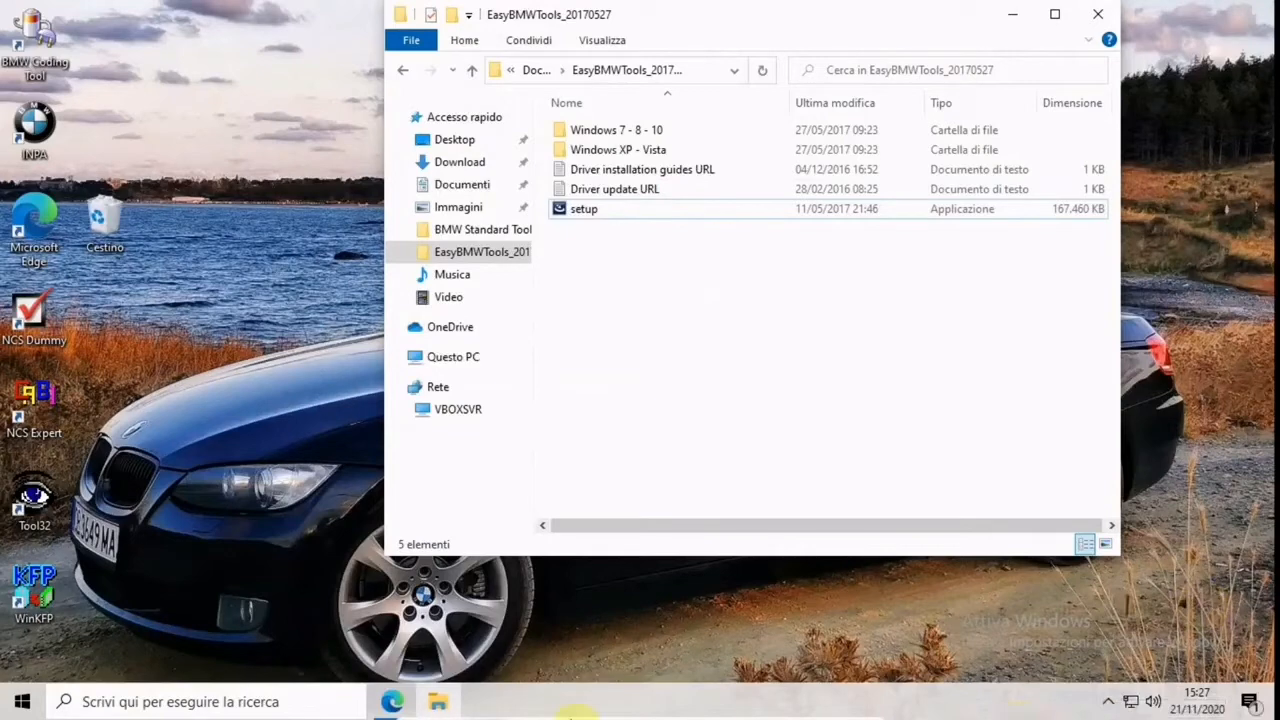
Connect the FTDI FT232R USB UART [0600] device to the virtual machine and check the hidden notification icons
{"action": "mouse_move", "coordinate": [600, 714]}
{"action": "left_click", "coordinate": [693, 710]}
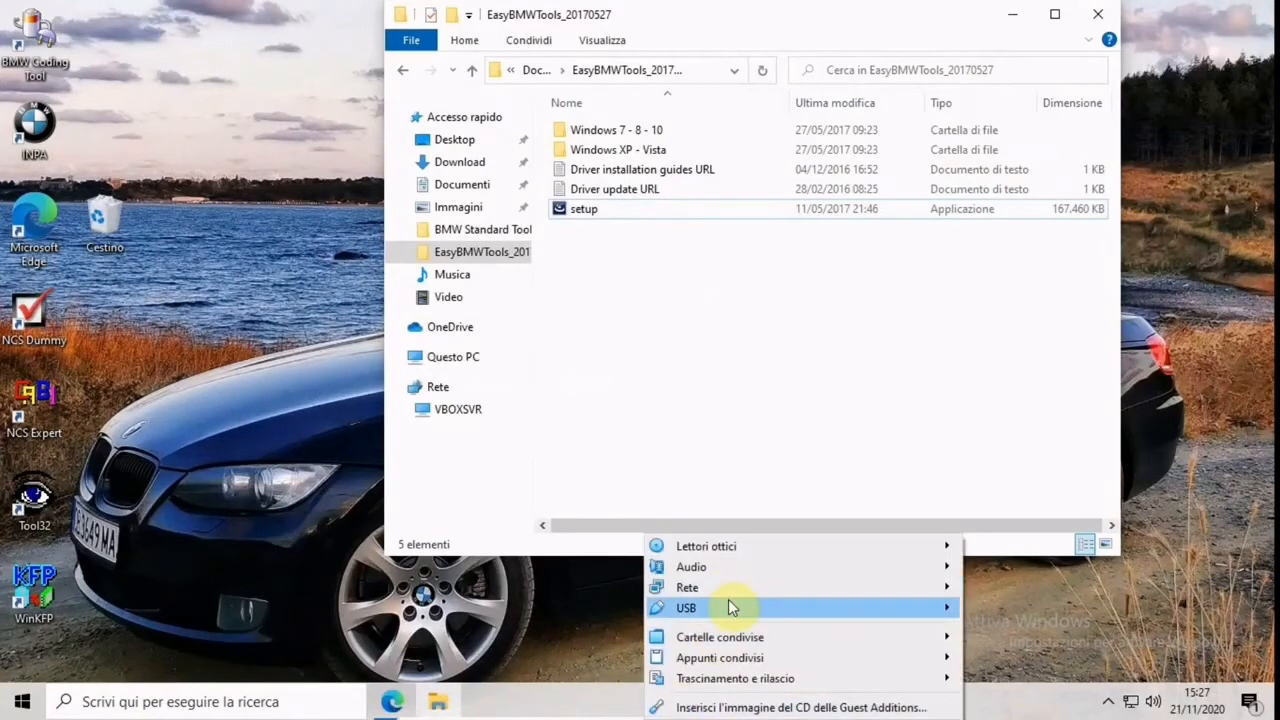
{"action": "mouse_move", "coordinate": [728, 607]}
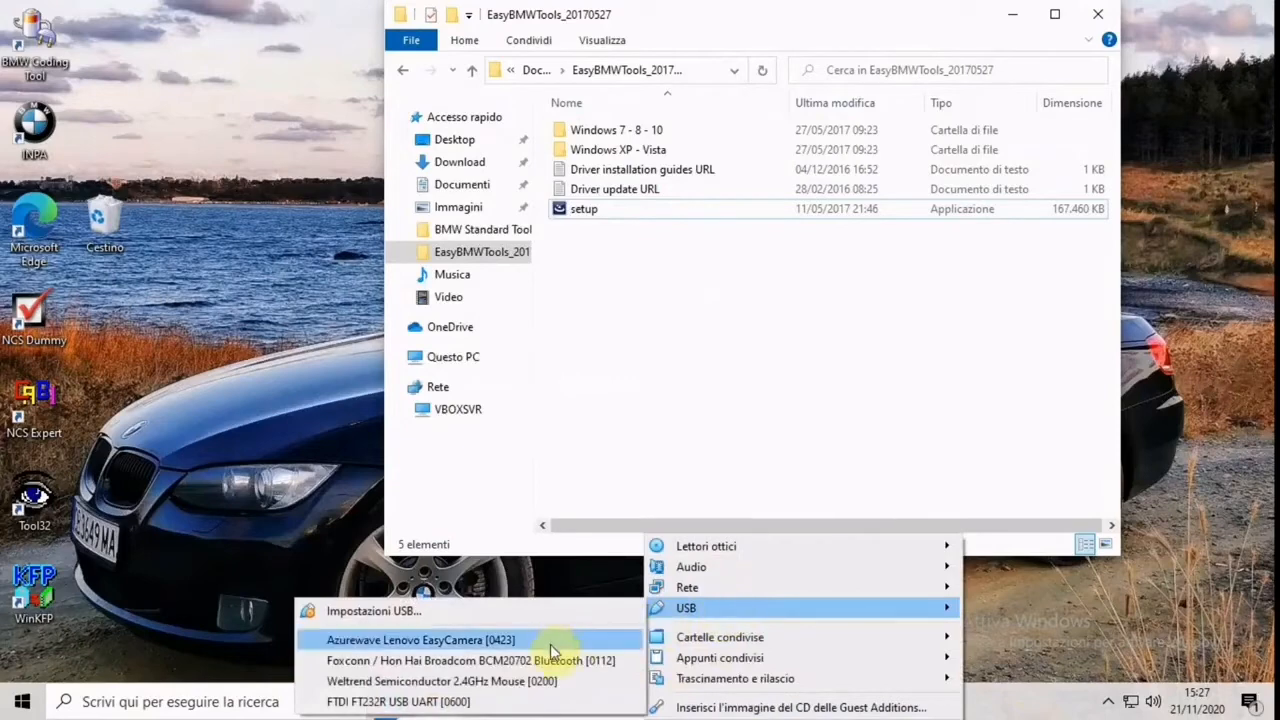
{"action": "left_click", "coordinate": [560, 701]}
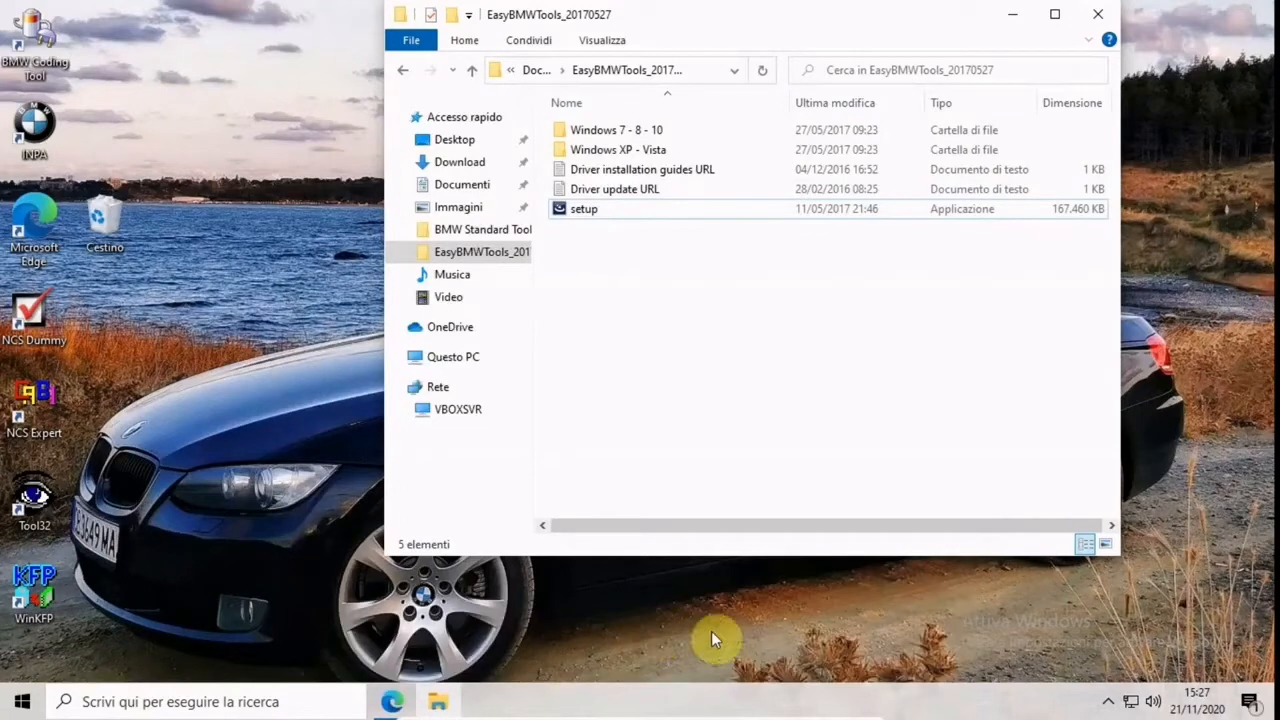
{"action": "left_click", "coordinate": [1108, 701]}
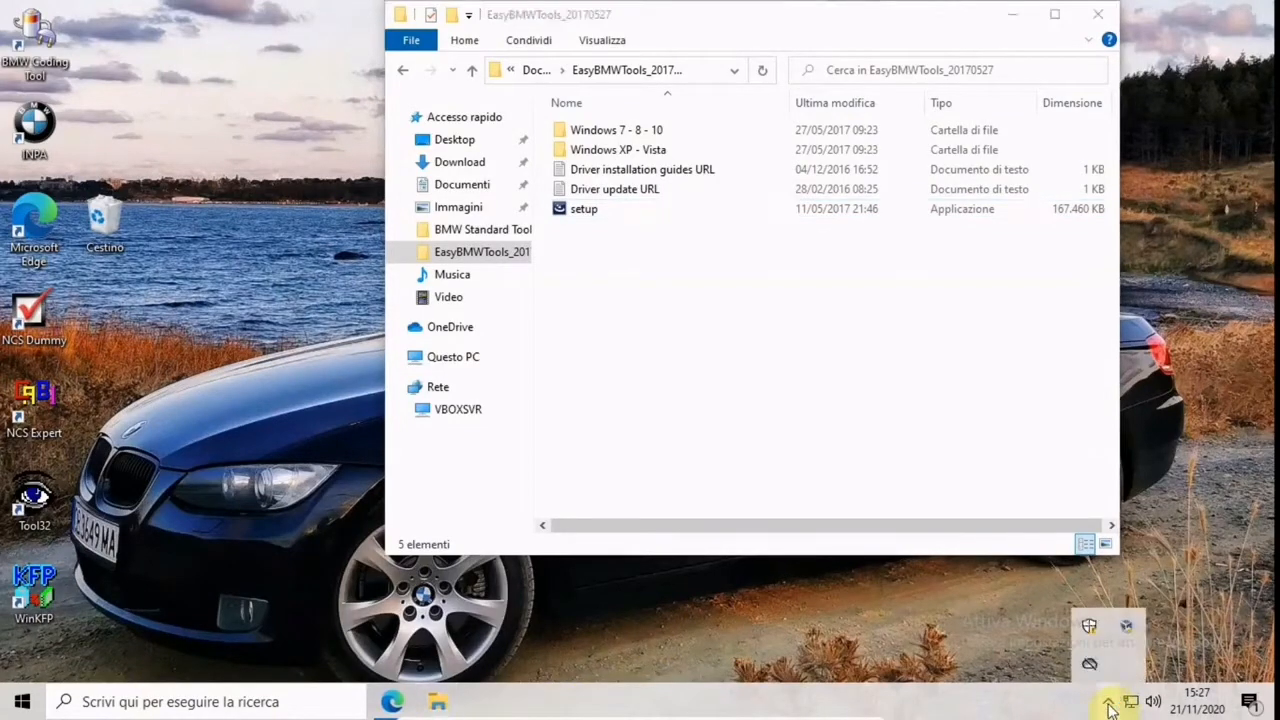
{"action": "left_click", "coordinate": [1108, 703]}
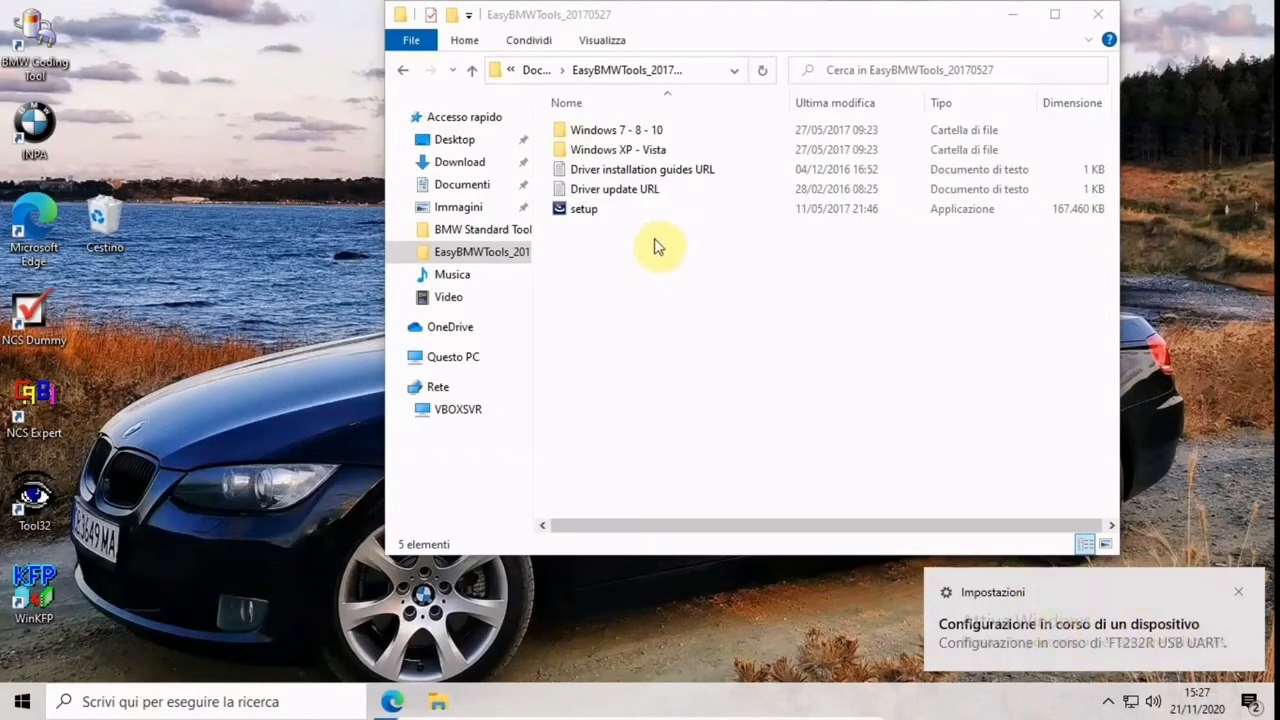
{"action": "left_click", "coordinate": [618, 192]}
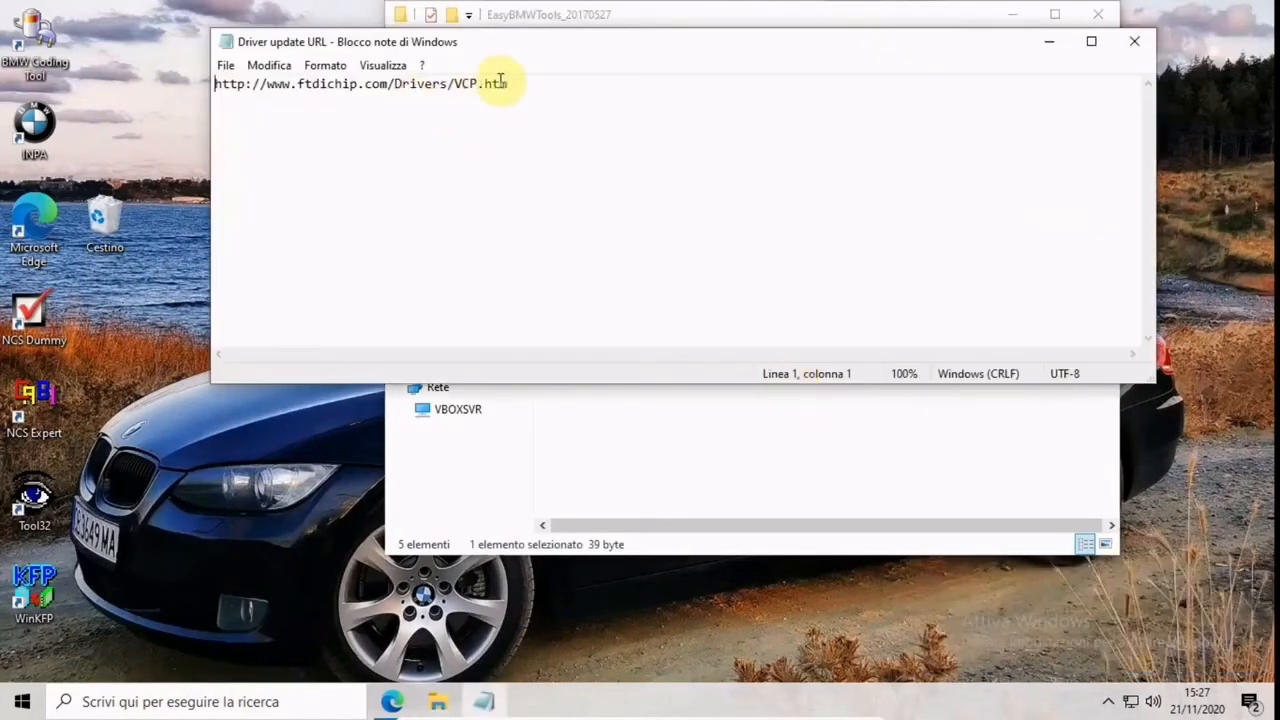
{"action": "left_click_drag", "start_coordinate": [527, 90], "coordinate": [205, 88]}
{"action": "right_click", "coordinate": [281, 93]}
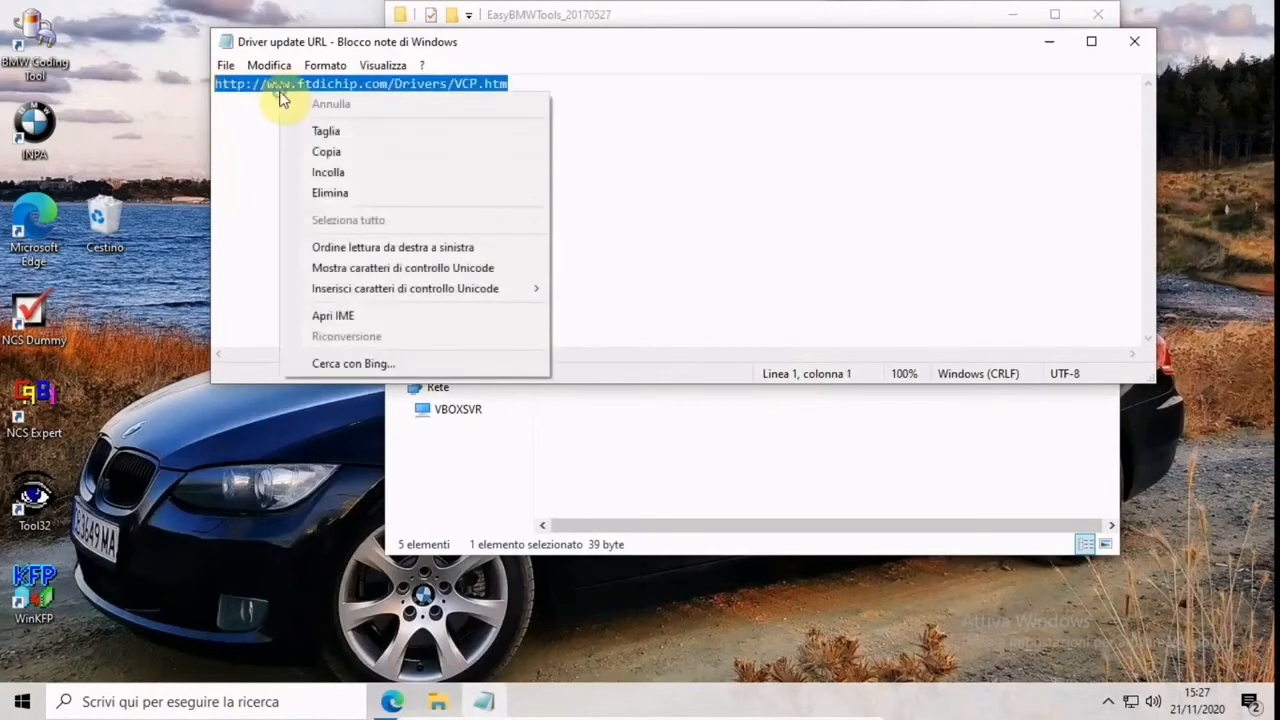
{"action": "left_click", "coordinate": [389, 158]}
{"action": "left_click", "coordinate": [1135, 44]}
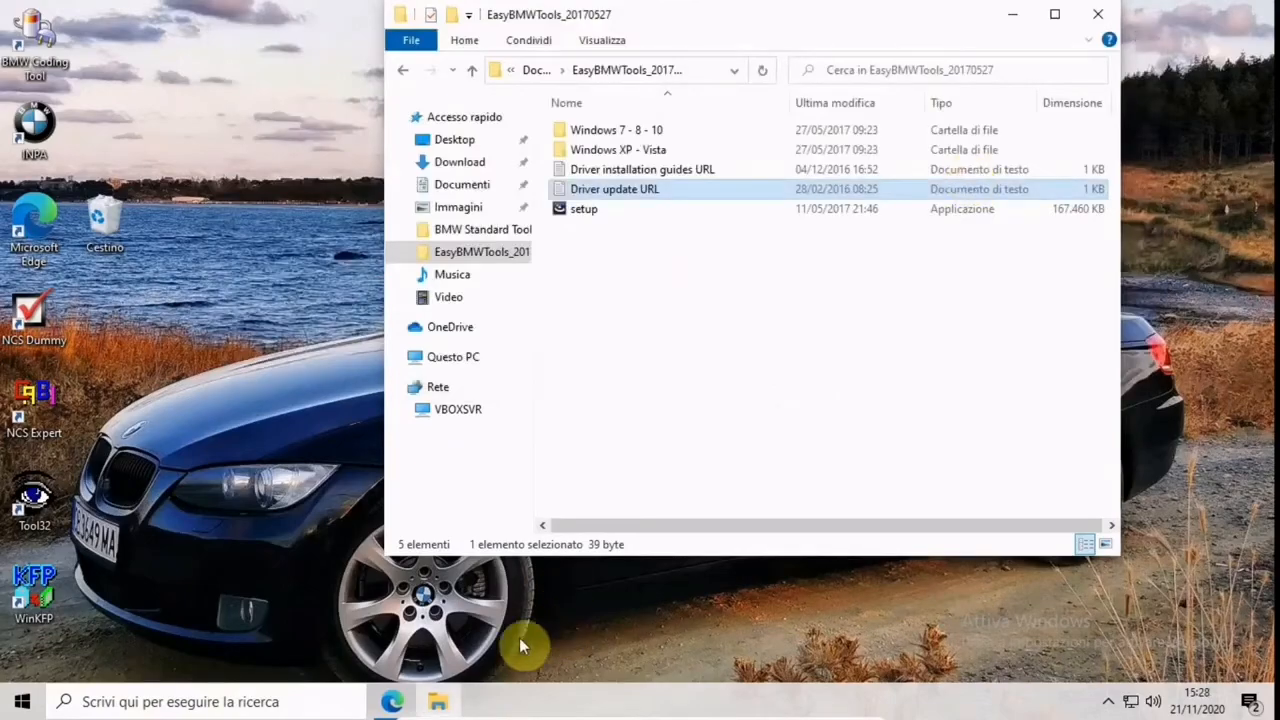
{"action": "left_click", "coordinate": [388, 704]}
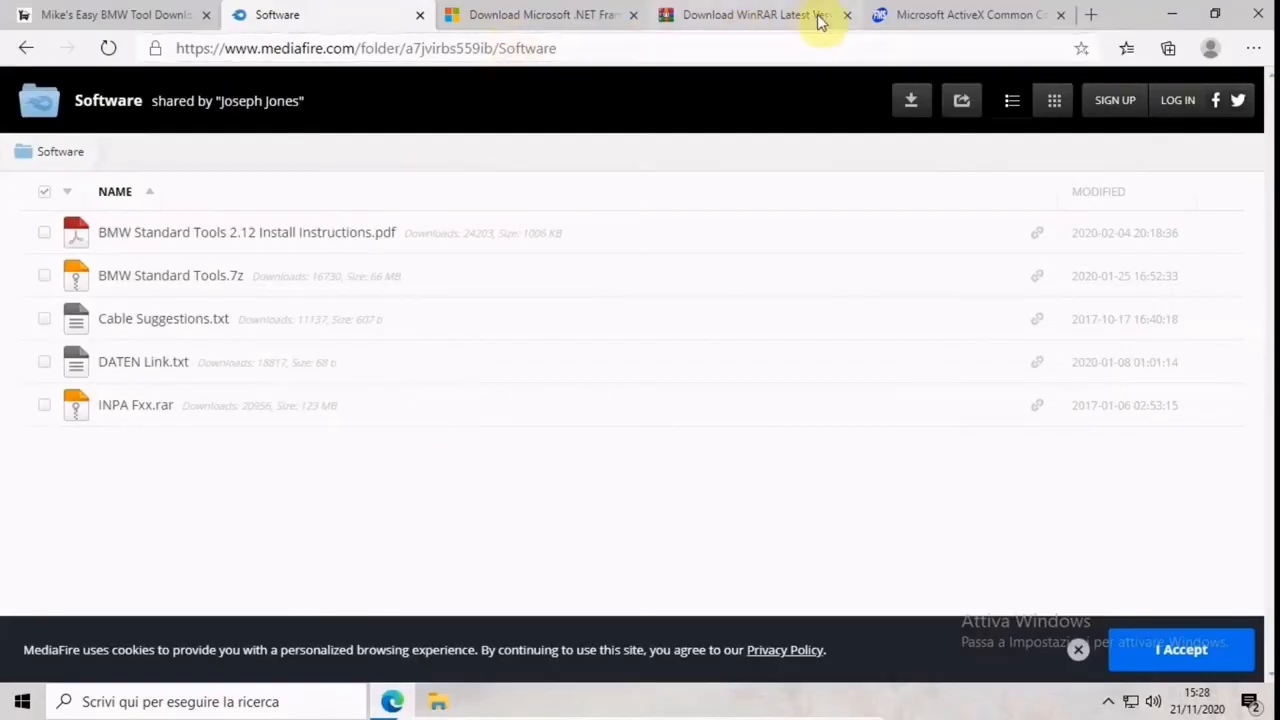
{"action": "left_click", "coordinate": [1094, 19]}
{"action": "left_click", "coordinate": [509, 46]}
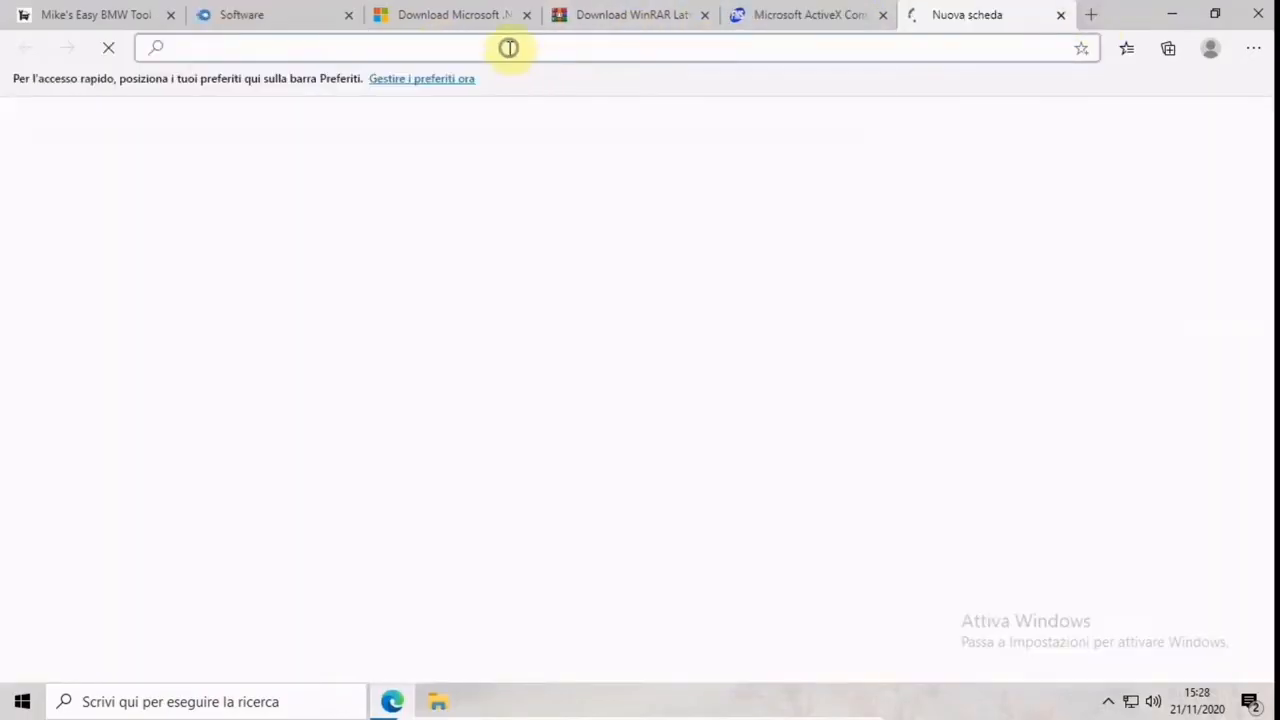
{"action": "right_click", "coordinate": [509, 48]}
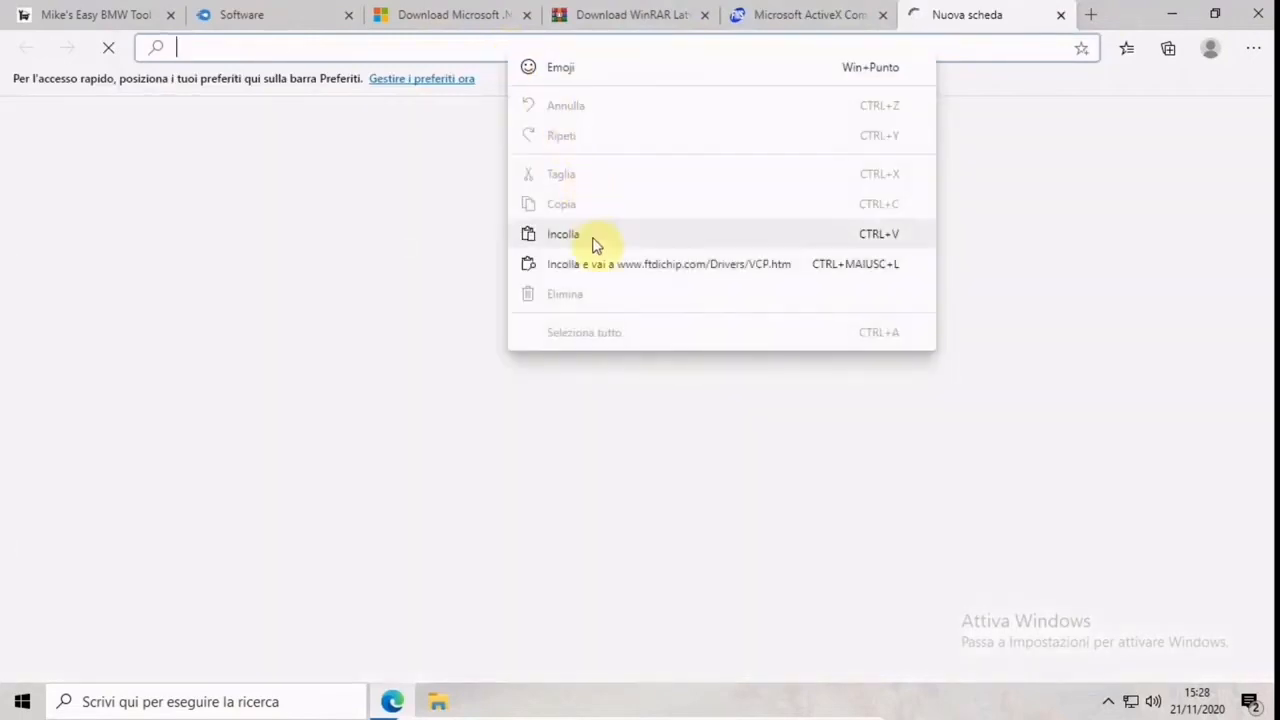
{"action": "left_click", "coordinate": [593, 238]}
{"action": "key", "text": "Return"}
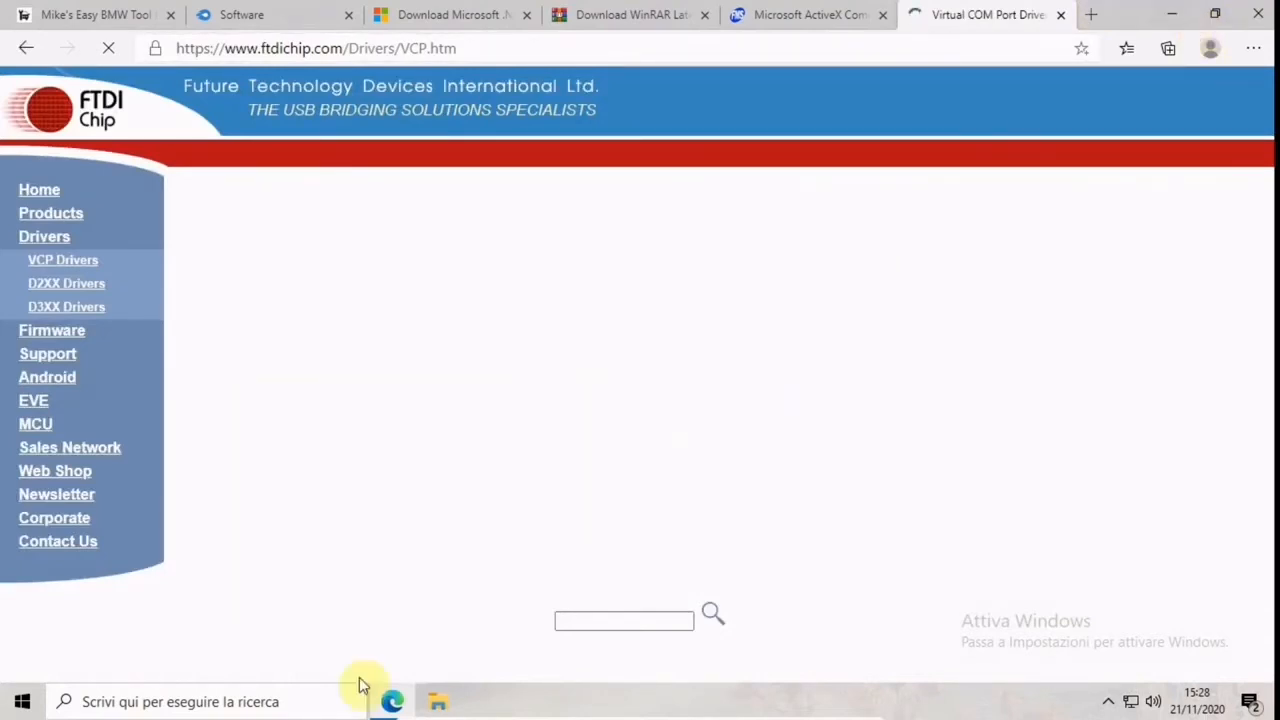
Minimize the EasyBMWTools_20170527 folder window and examine the Currently Supported VCP Drivers table on the FTDI page
{"action": "left_click", "coordinate": [438, 700]}
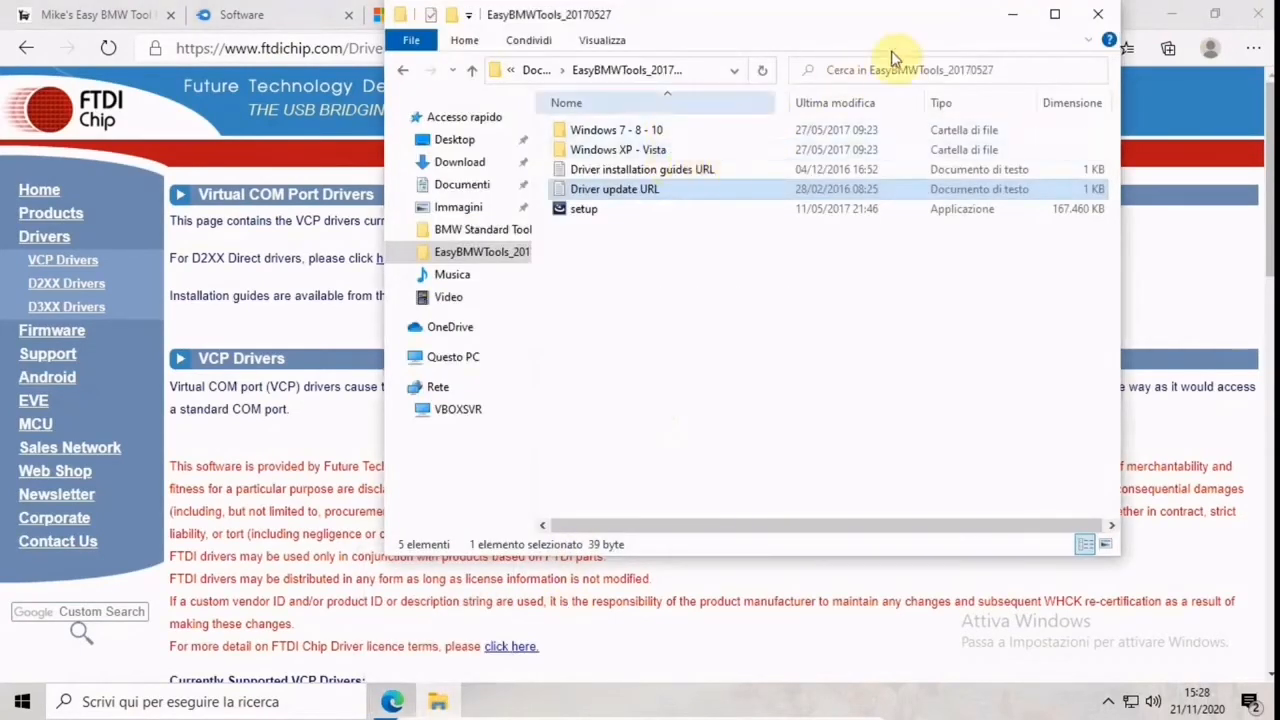
{"action": "left_click", "coordinate": [1018, 22]}
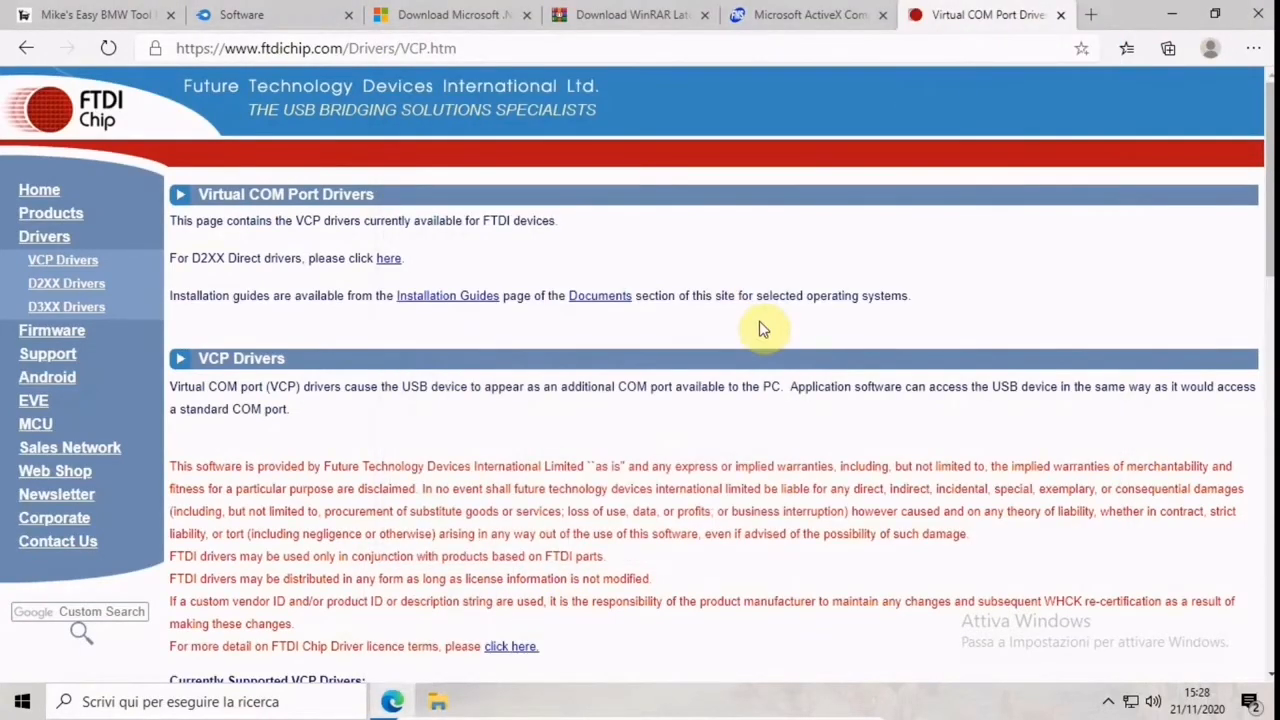
{"action": "scroll", "coordinate": [760, 328], "scroll_direction": "down", "scroll_amount": 3}
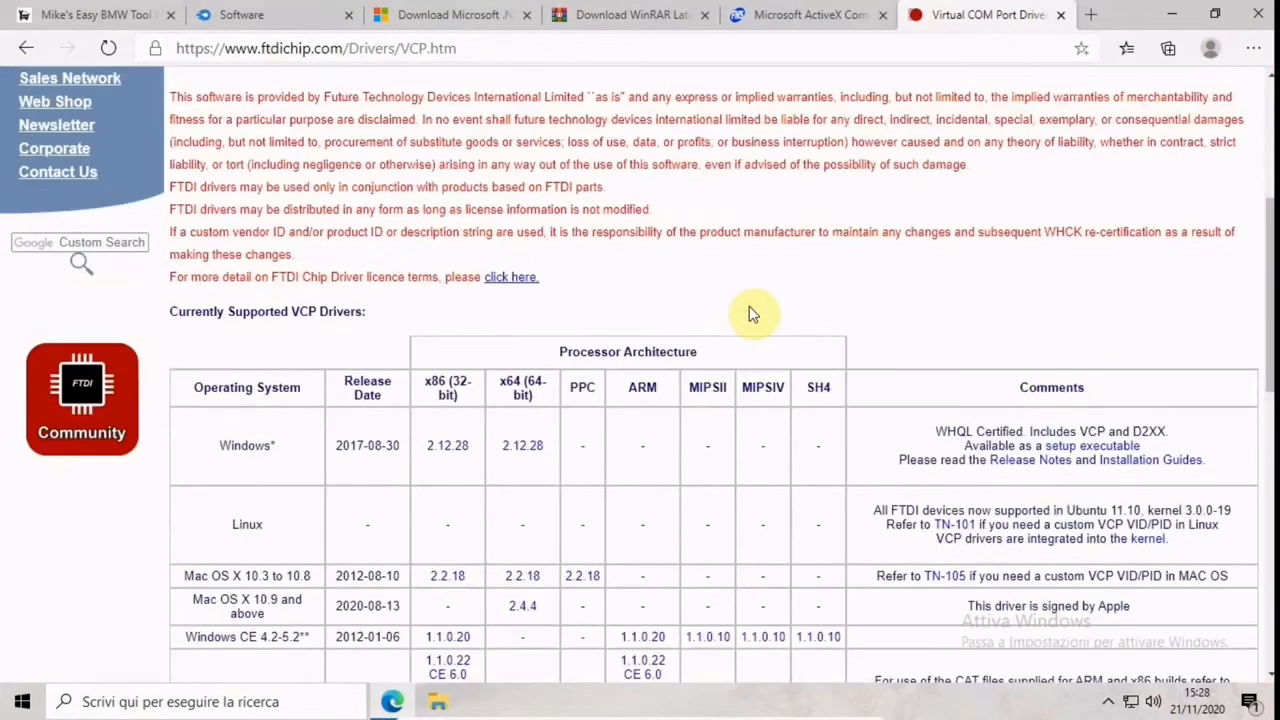
{"action": "scroll", "coordinate": [753, 314], "scroll_direction": "down", "scroll_amount": 1}
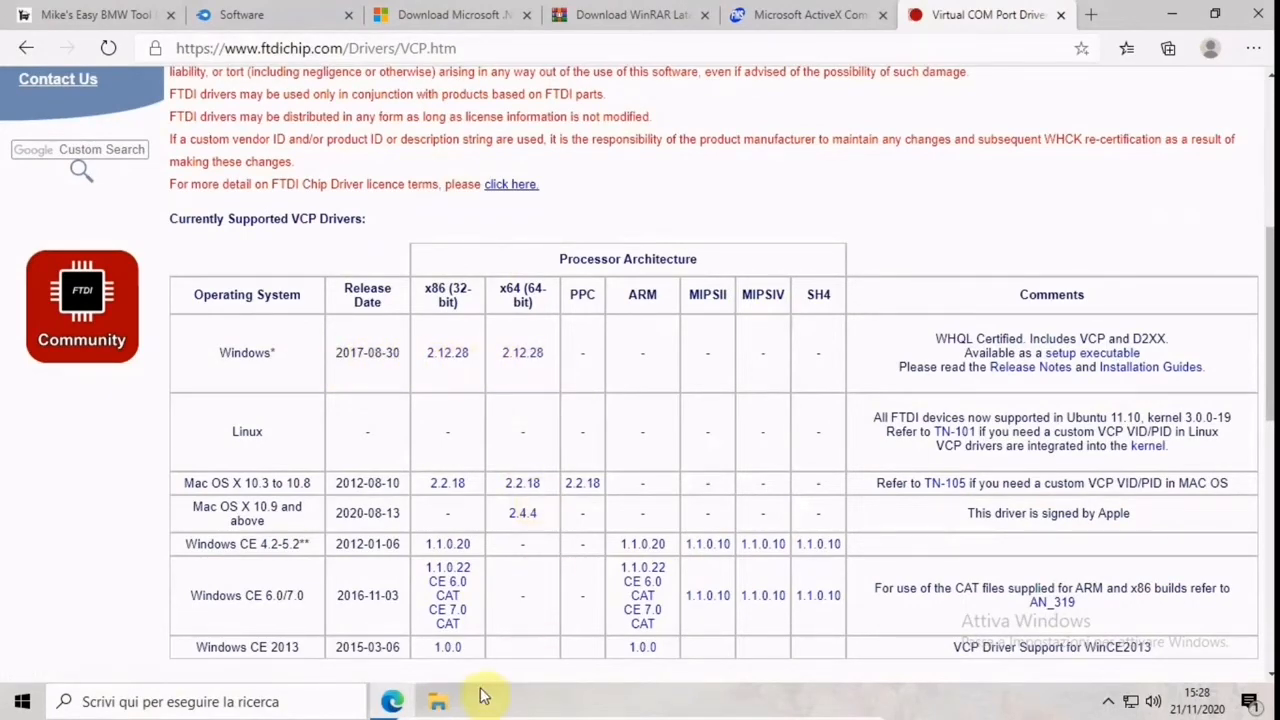
Look through the driver packages in the Windows 7 - 8 - 10 folder of EasyBMWTools_20170527 and minimize the folder window
{"action": "left_click", "coordinate": [440, 701]}
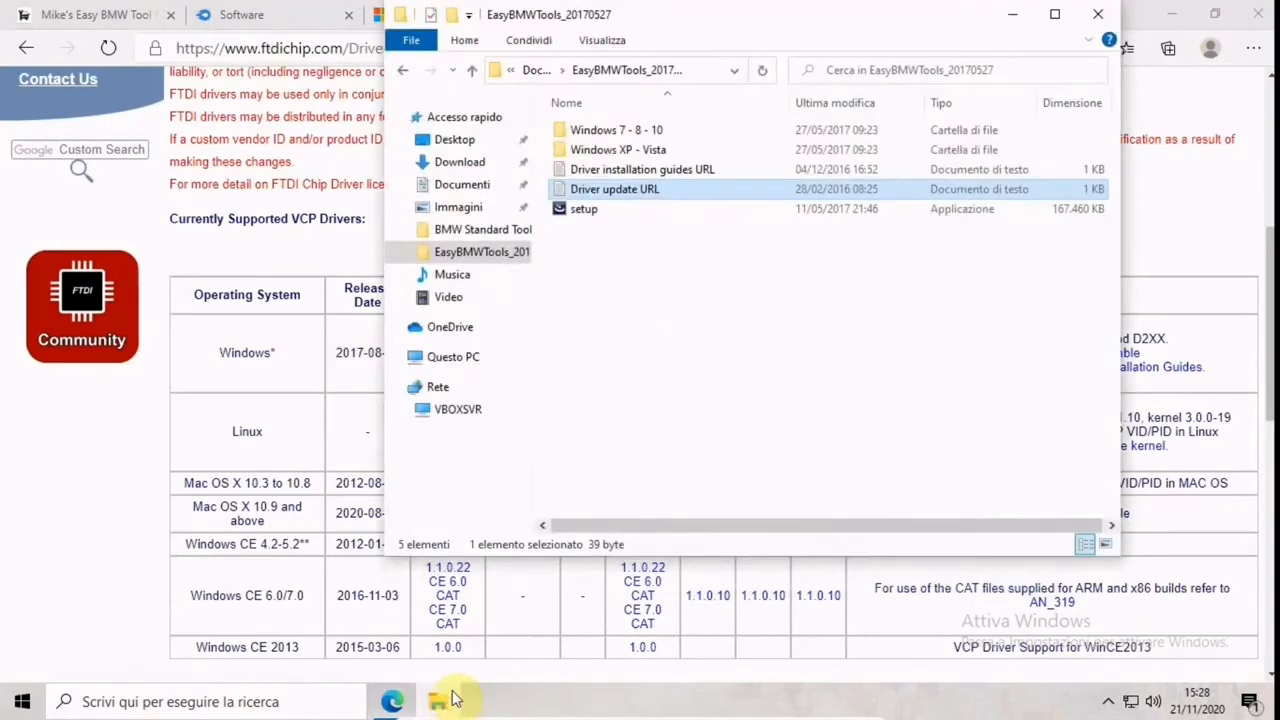
{"action": "double_click", "coordinate": [643, 131]}
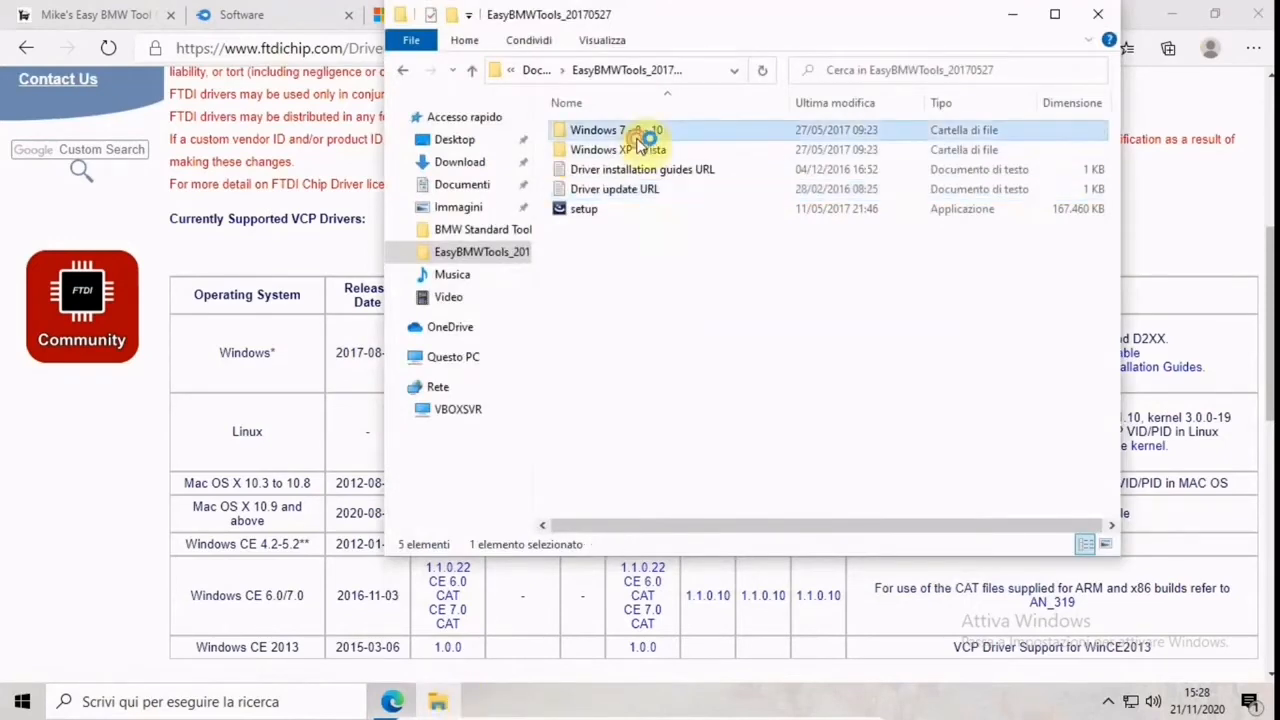
{"action": "left_click", "coordinate": [1012, 14]}
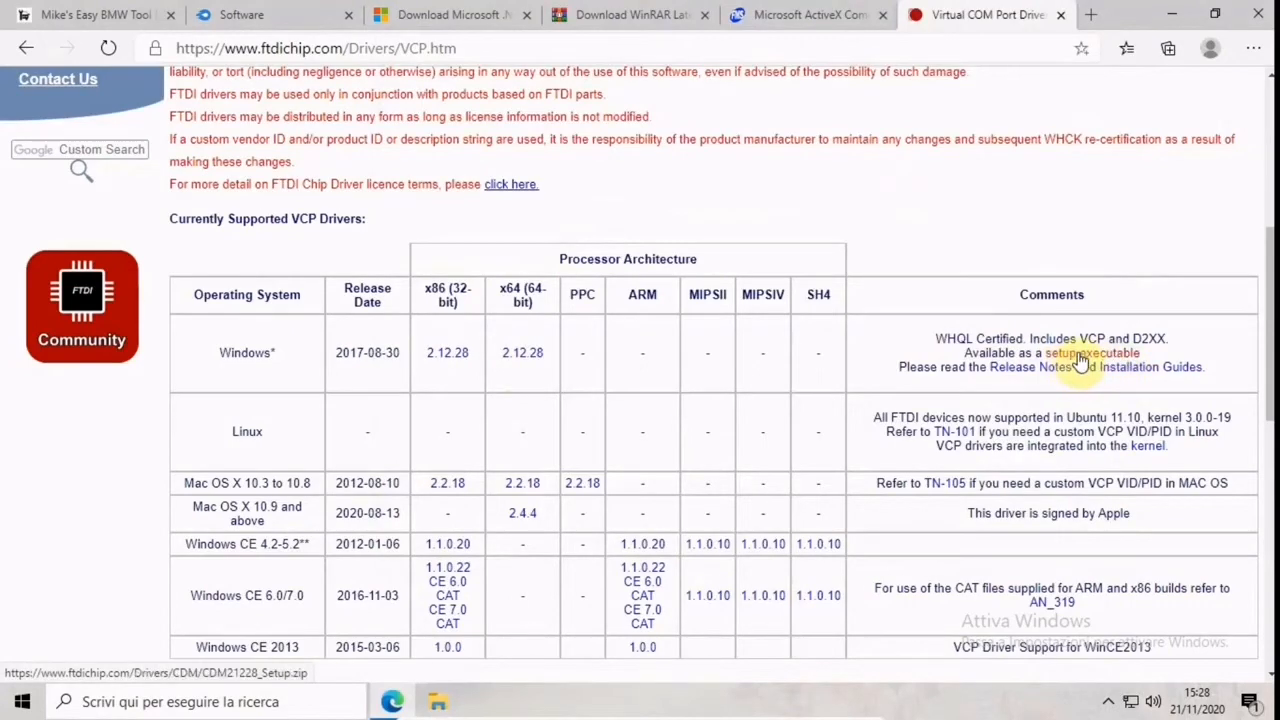
Open the CDM21228_Setup (1) archive from the Download folder and run its setup application, allowing it to make changes to the device
{"action": "left_click", "coordinate": [438, 703]}
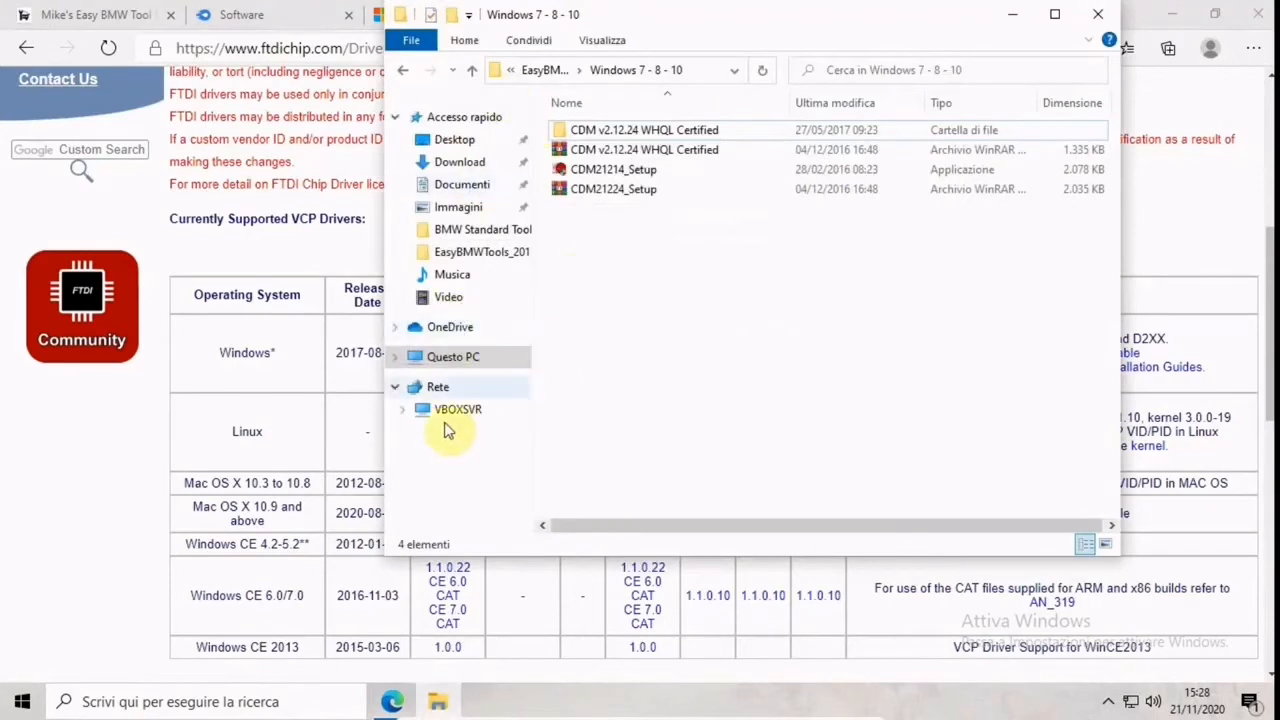
{"action": "left_click", "coordinate": [452, 162]}
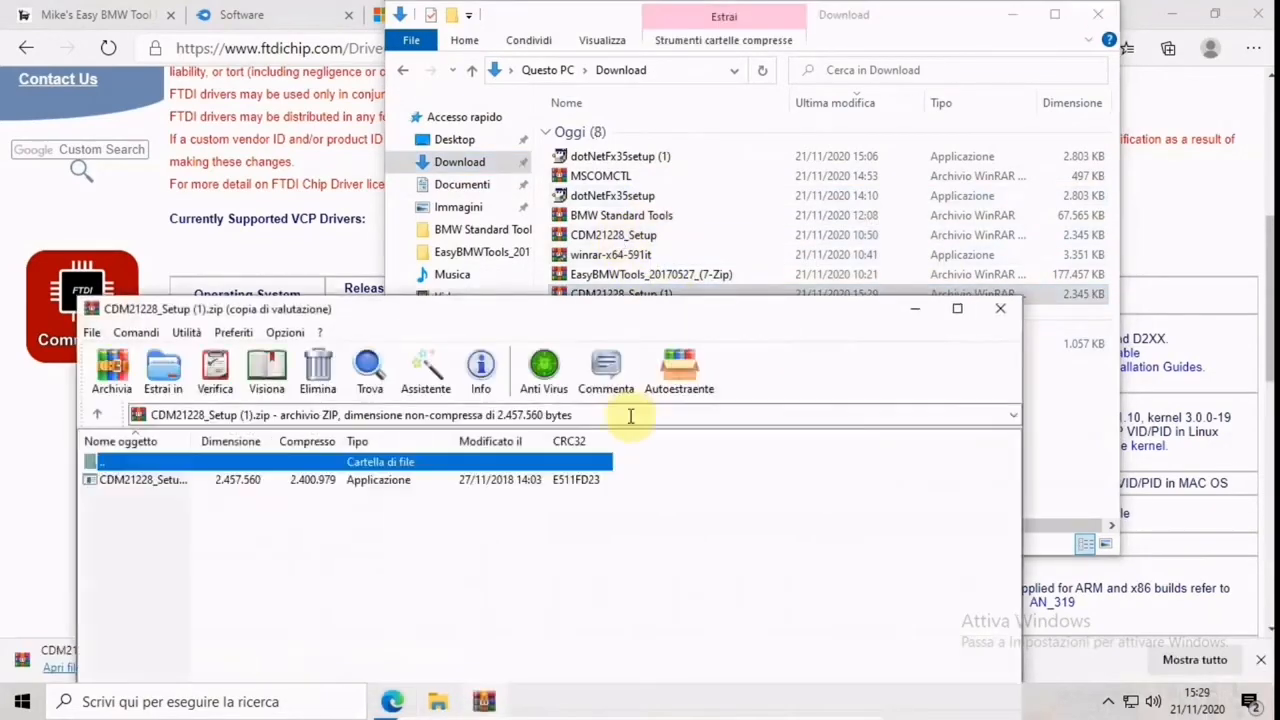
{"action": "left_click", "coordinate": [163, 482]}
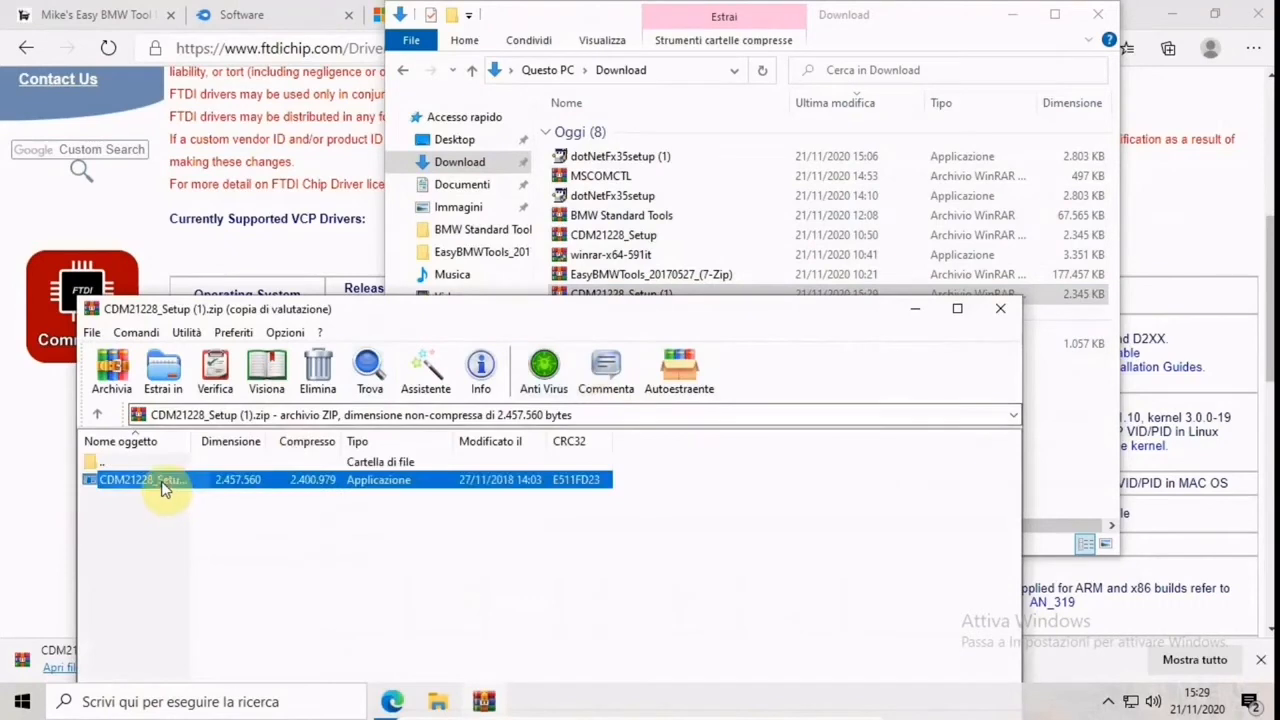
{"action": "double_click", "coordinate": [165, 482]}
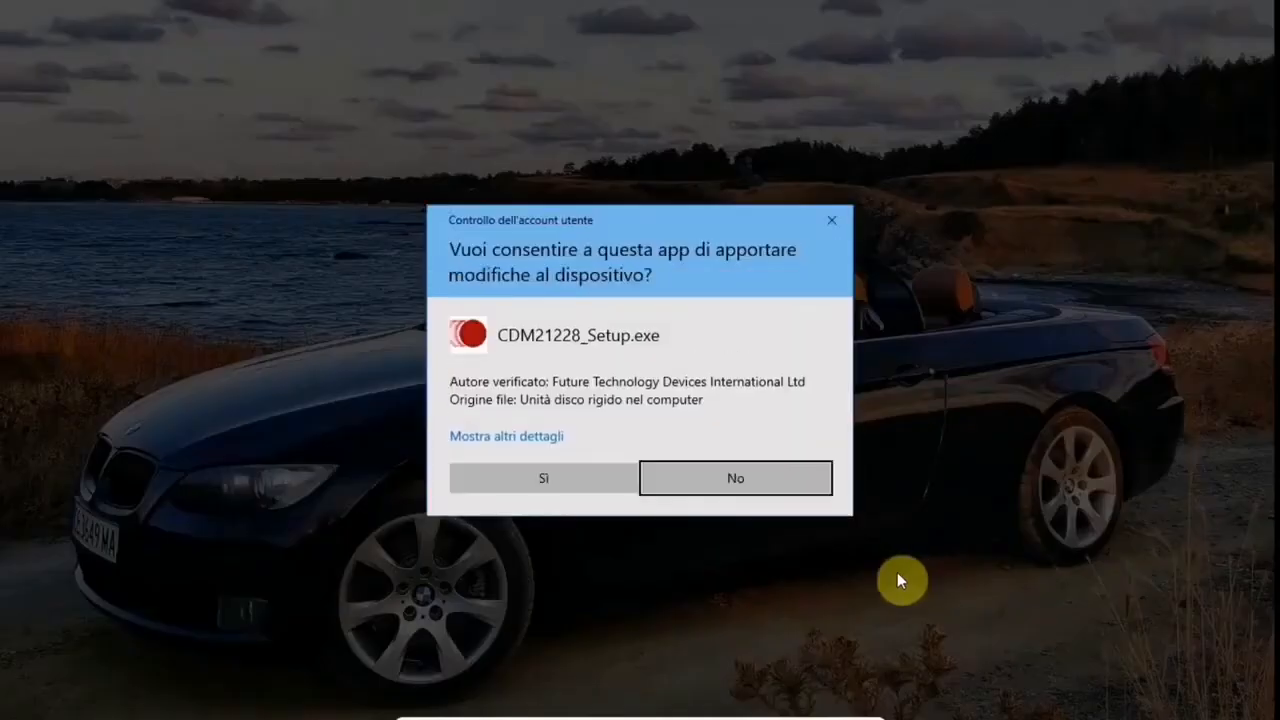
{"action": "left_click", "coordinate": [577, 475]}
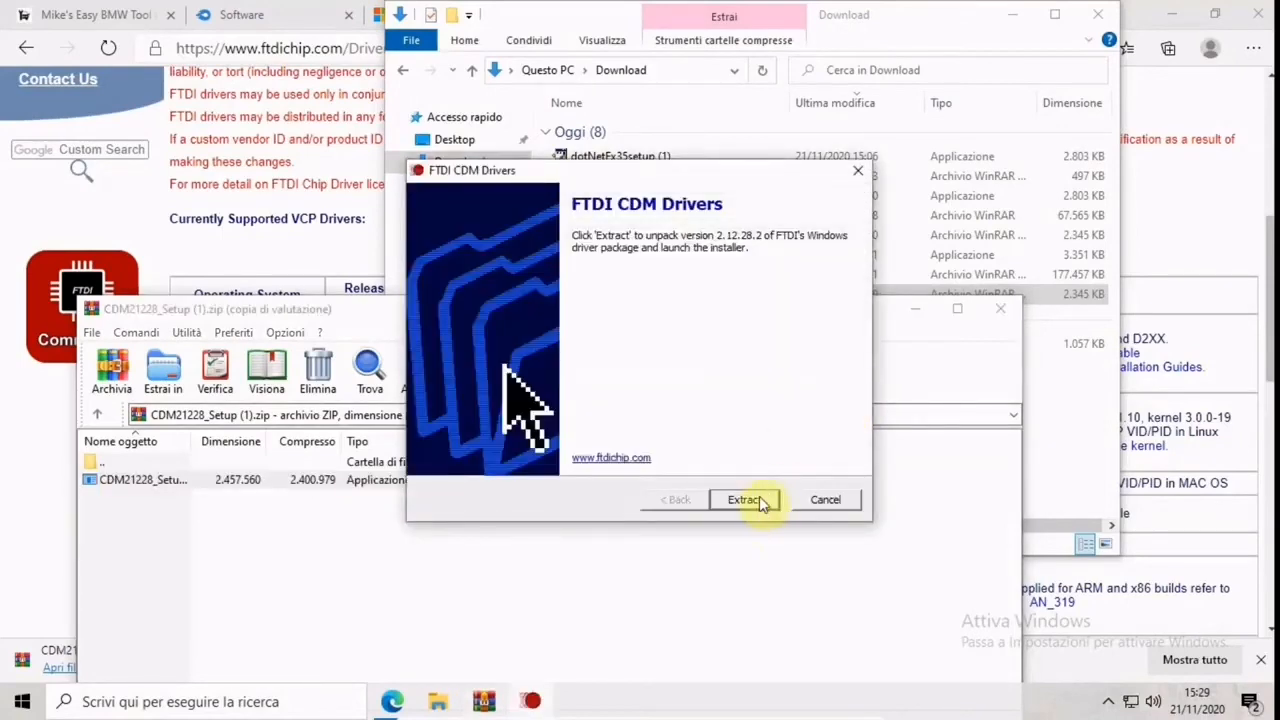
Extract the FTDI CDM driver package, accept the licence agreement and complete the device driver installation wizard
{"action": "left_click", "coordinate": [759, 497]}
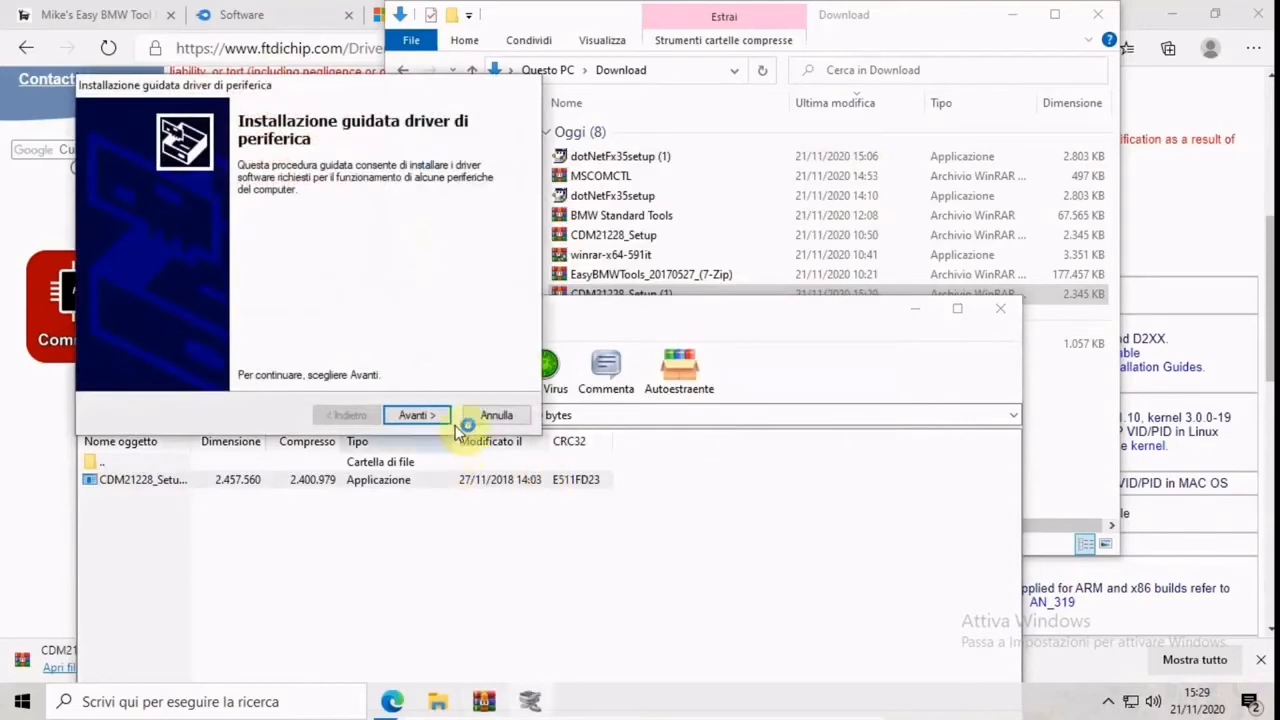
{"action": "left_click", "coordinate": [429, 417]}
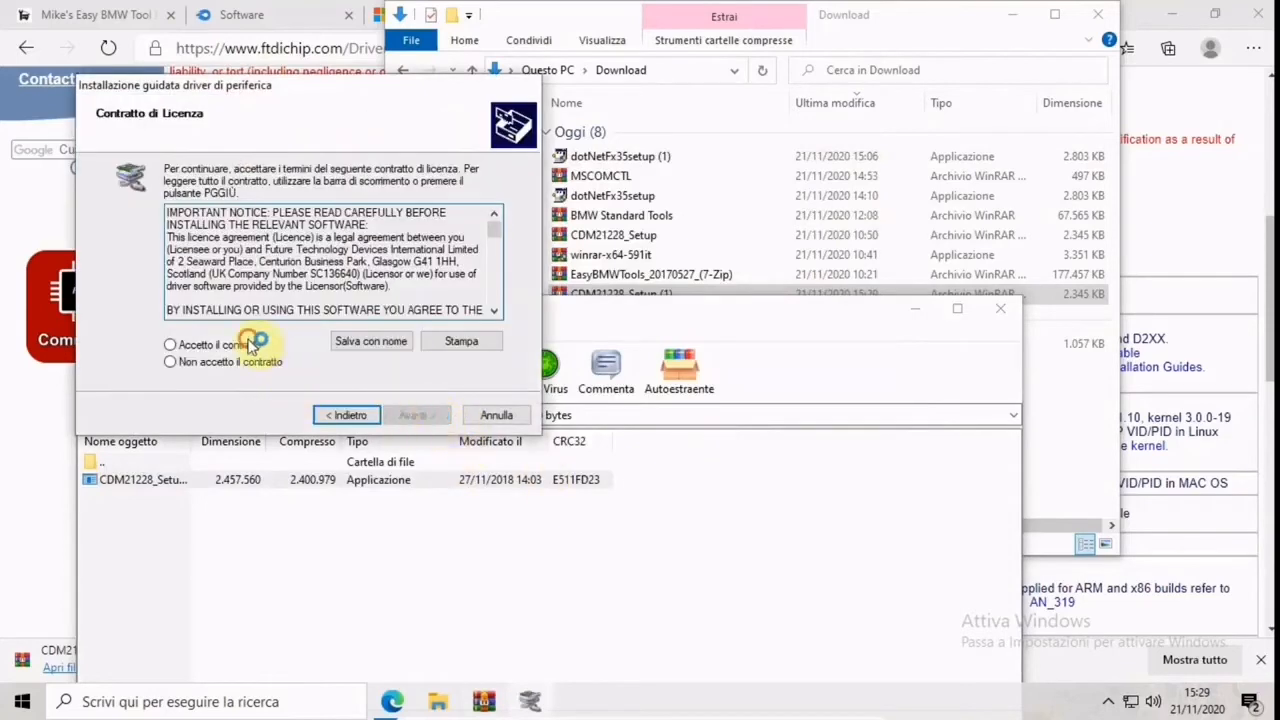
{"action": "left_click", "coordinate": [240, 345]}
{"action": "left_click", "coordinate": [405, 416]}
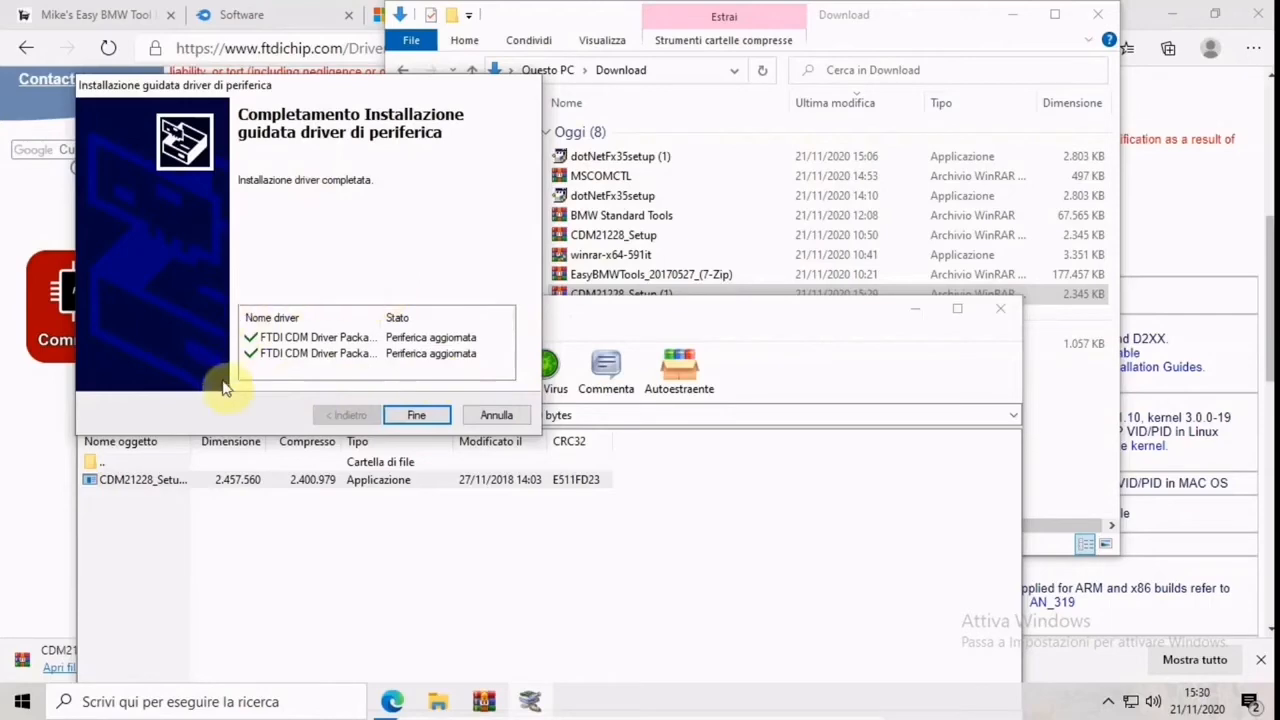
{"action": "left_click", "coordinate": [418, 416]}
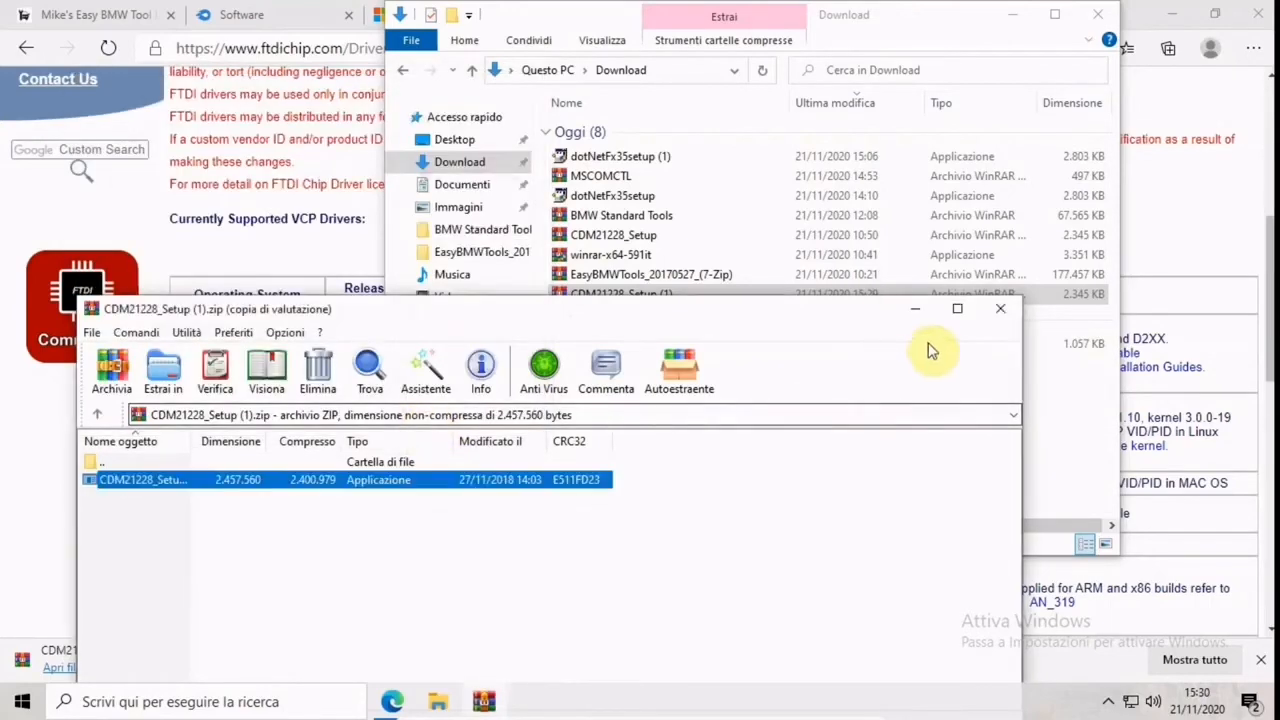
Close the CDM21228_Setup (1) archive and the Download folder, and minimize the browser to reach the desktop
{"action": "left_click", "coordinate": [1000, 308]}
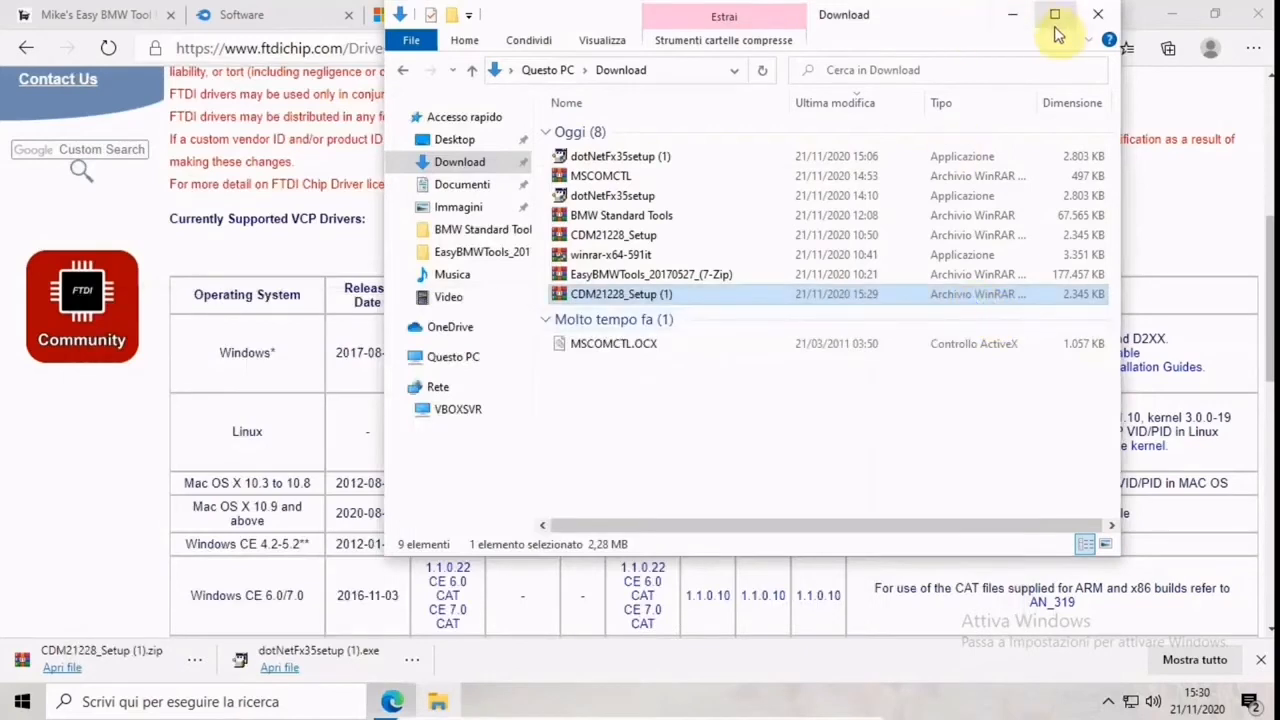
{"action": "left_click", "coordinate": [1093, 20]}
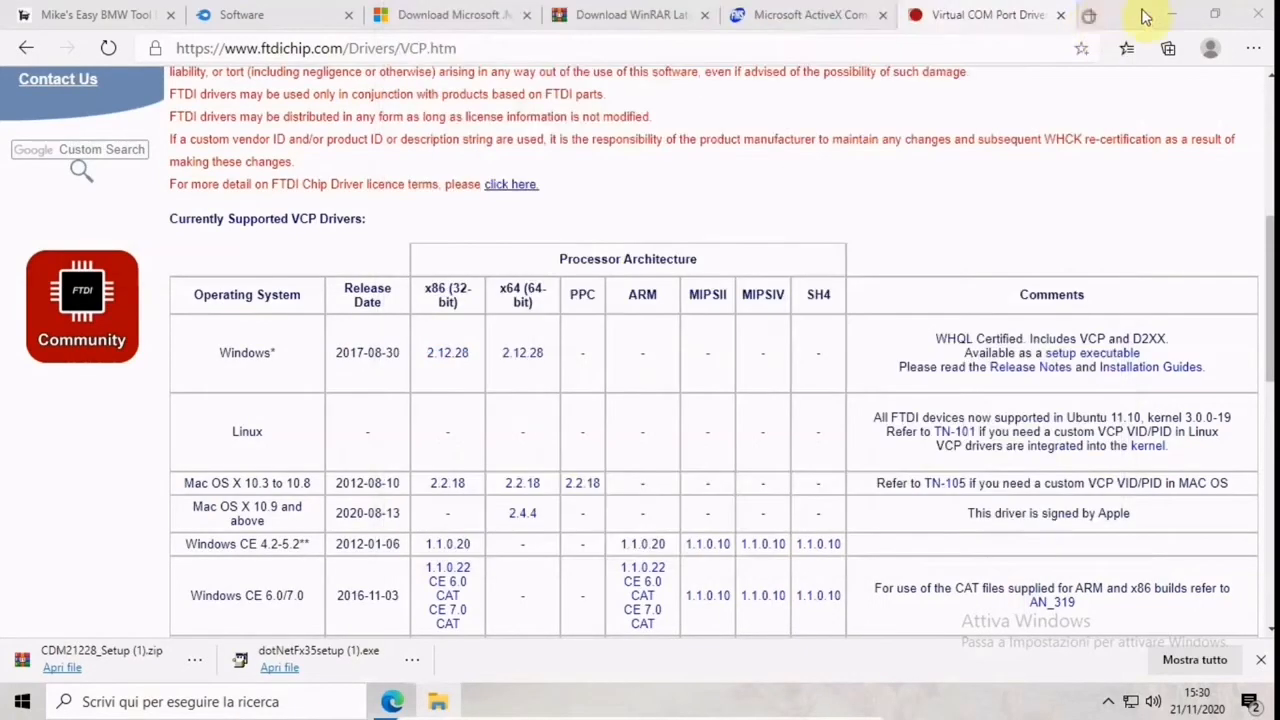
{"action": "left_click", "coordinate": [1175, 12]}
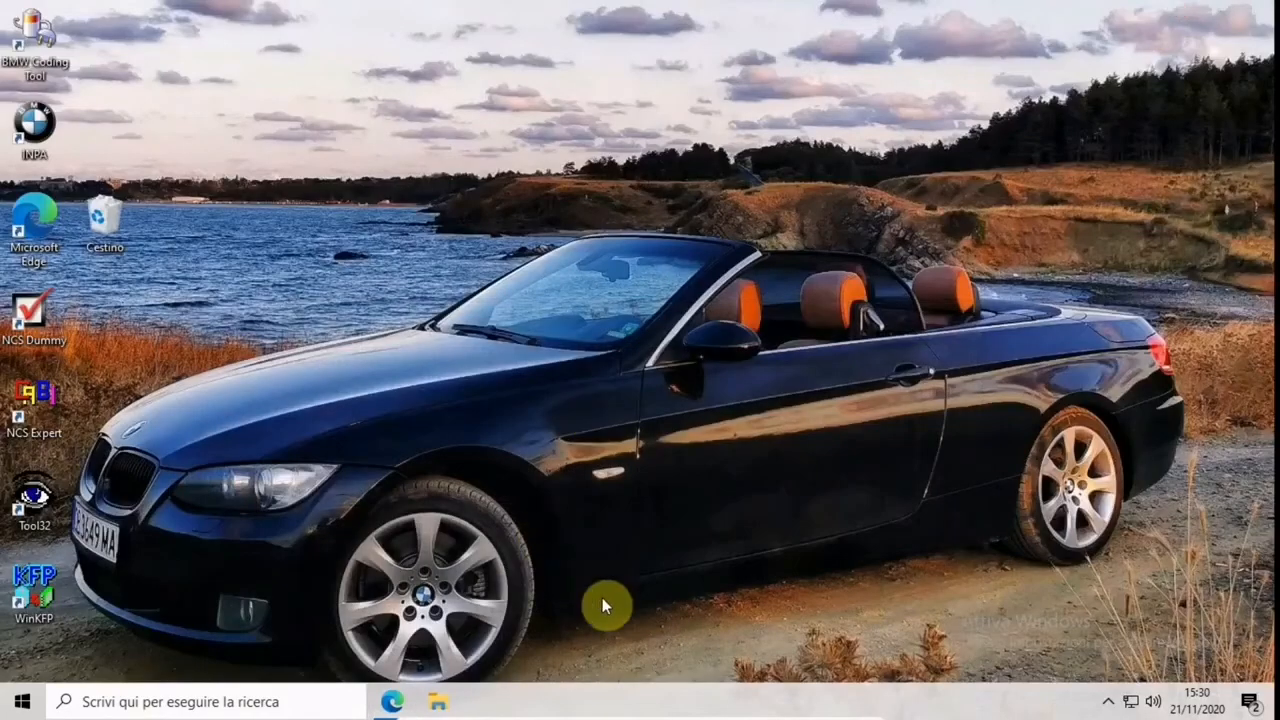
Search Windows Settings for "gestione dispositivi" and open Gestione dispositivi
{"action": "left_click", "coordinate": [25, 704]}
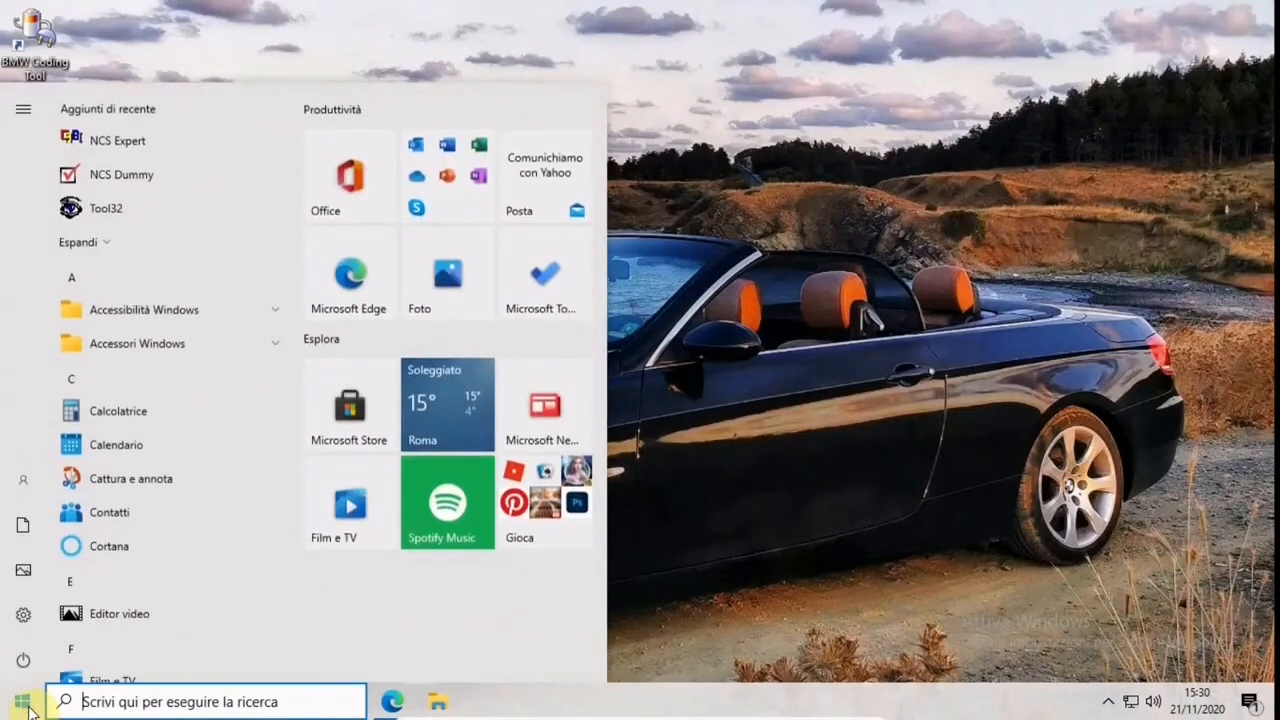
{"action": "mouse_move", "coordinate": [20, 614]}
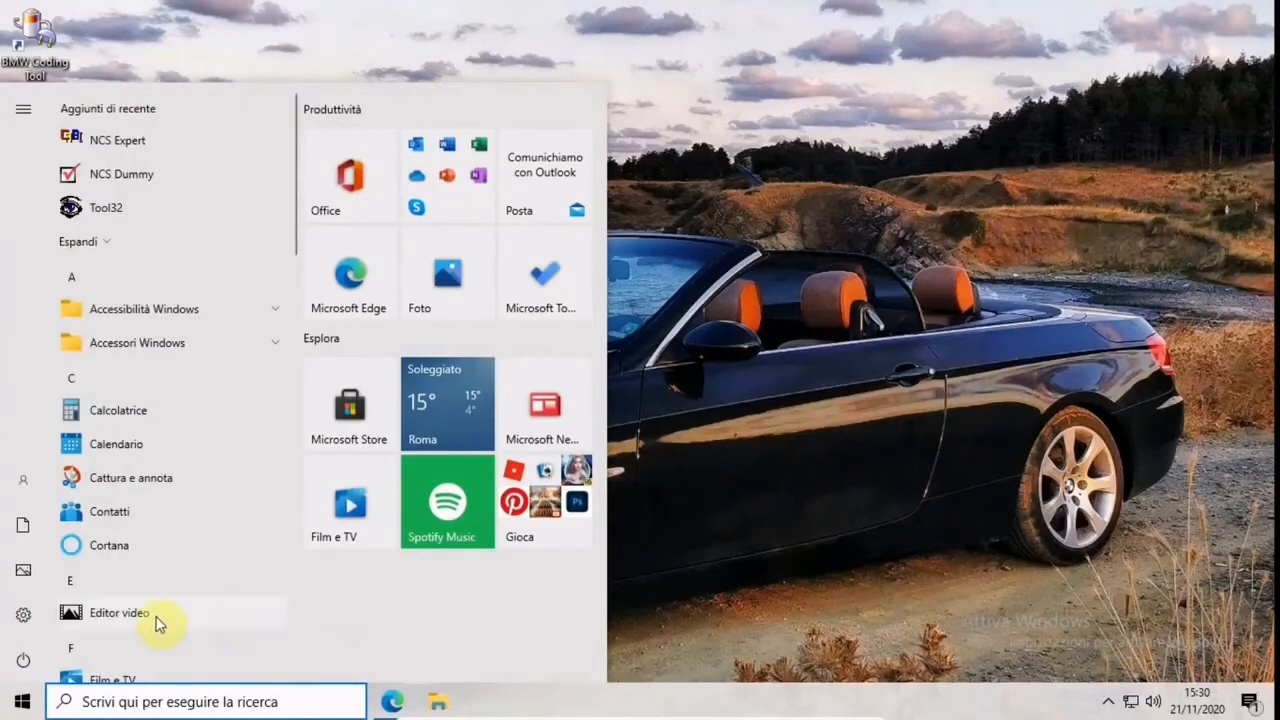
{"action": "left_click", "coordinate": [22, 616]}
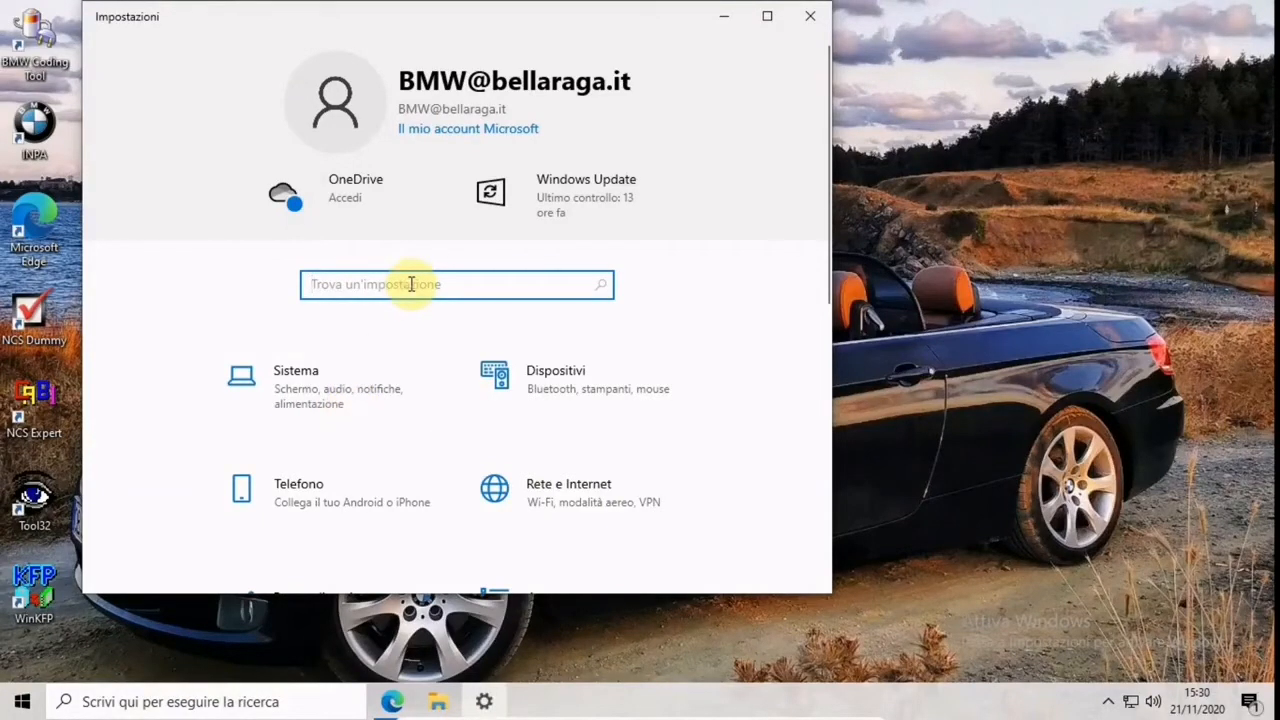
{"action": "type", "text": "gestione"}
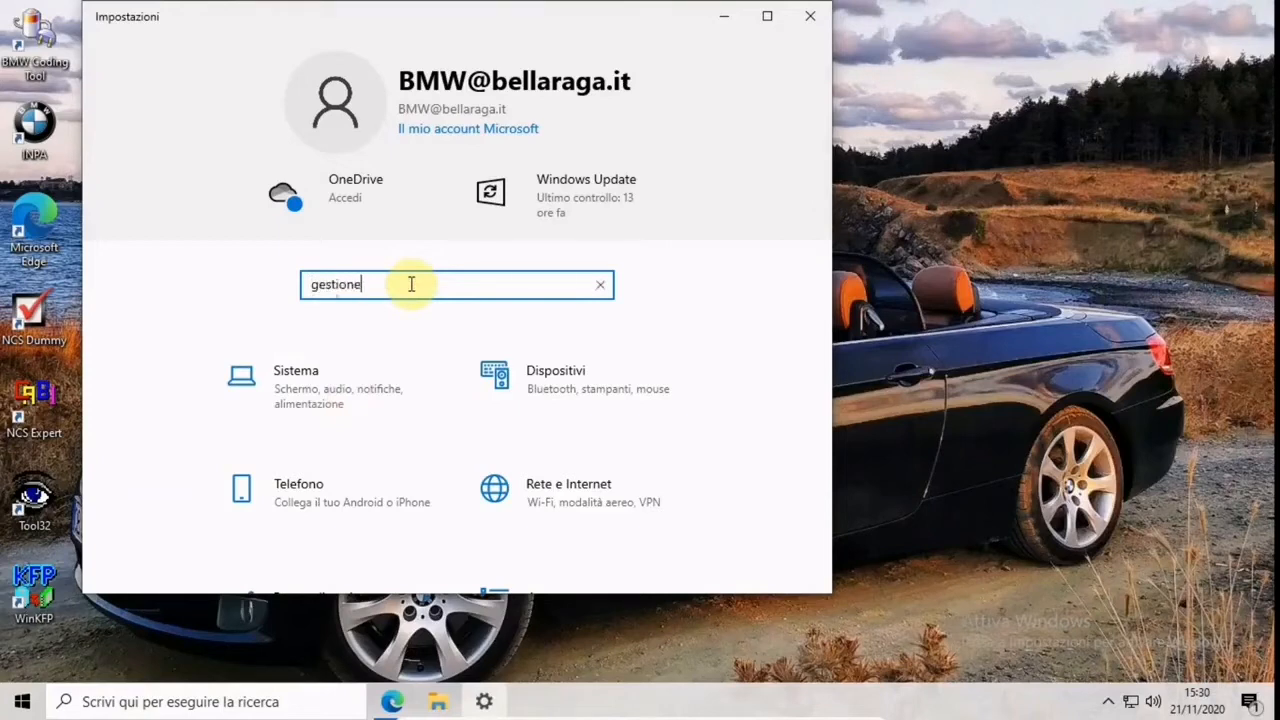
{"action": "type", "text": " dispositivi"}
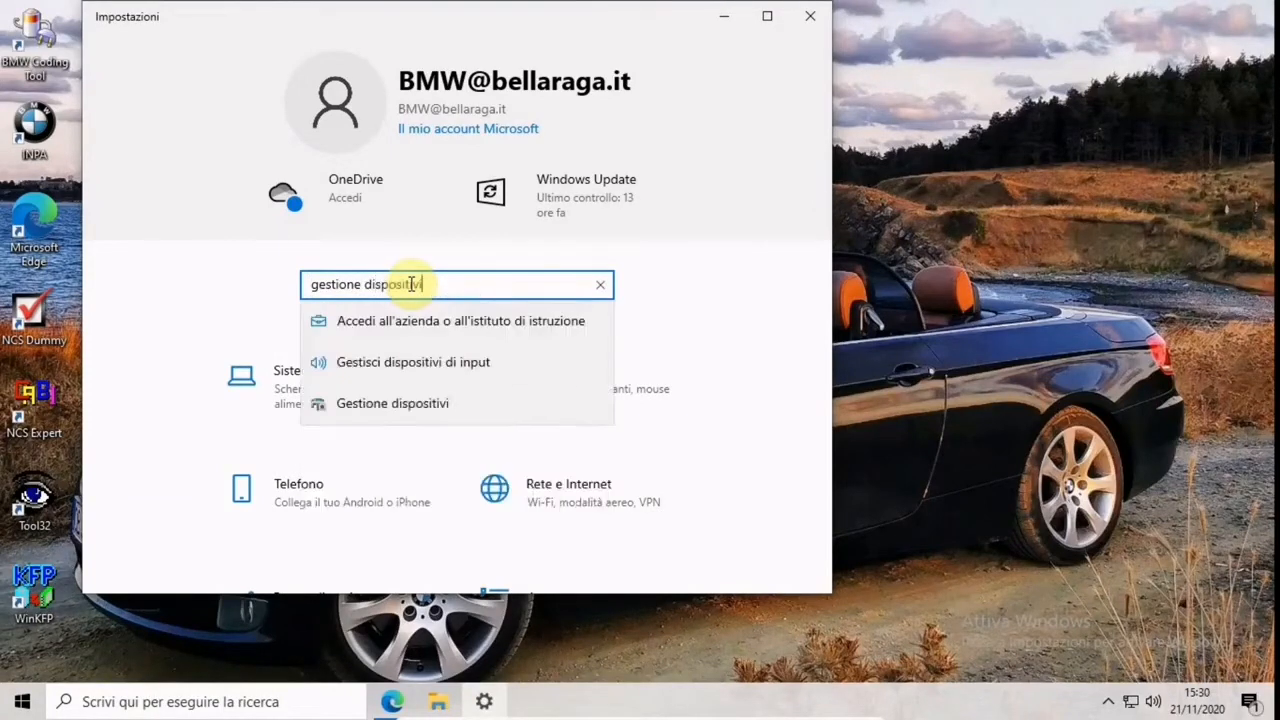
{"action": "left_click", "coordinate": [370, 404]}
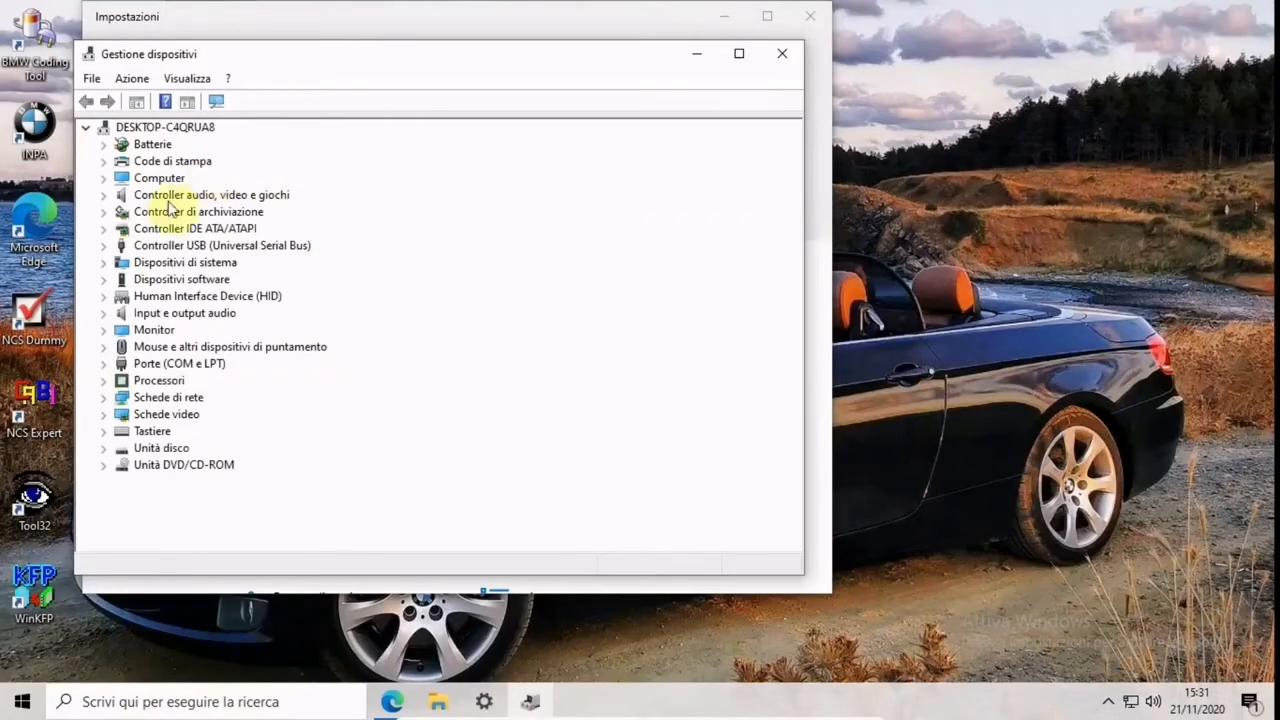
Open the advanced port settings of USB Serial Port (COM3) under Porte (COM e LPT)
{"action": "double_click", "coordinate": [113, 366]}
{"action": "left_click", "coordinate": [198, 382]}
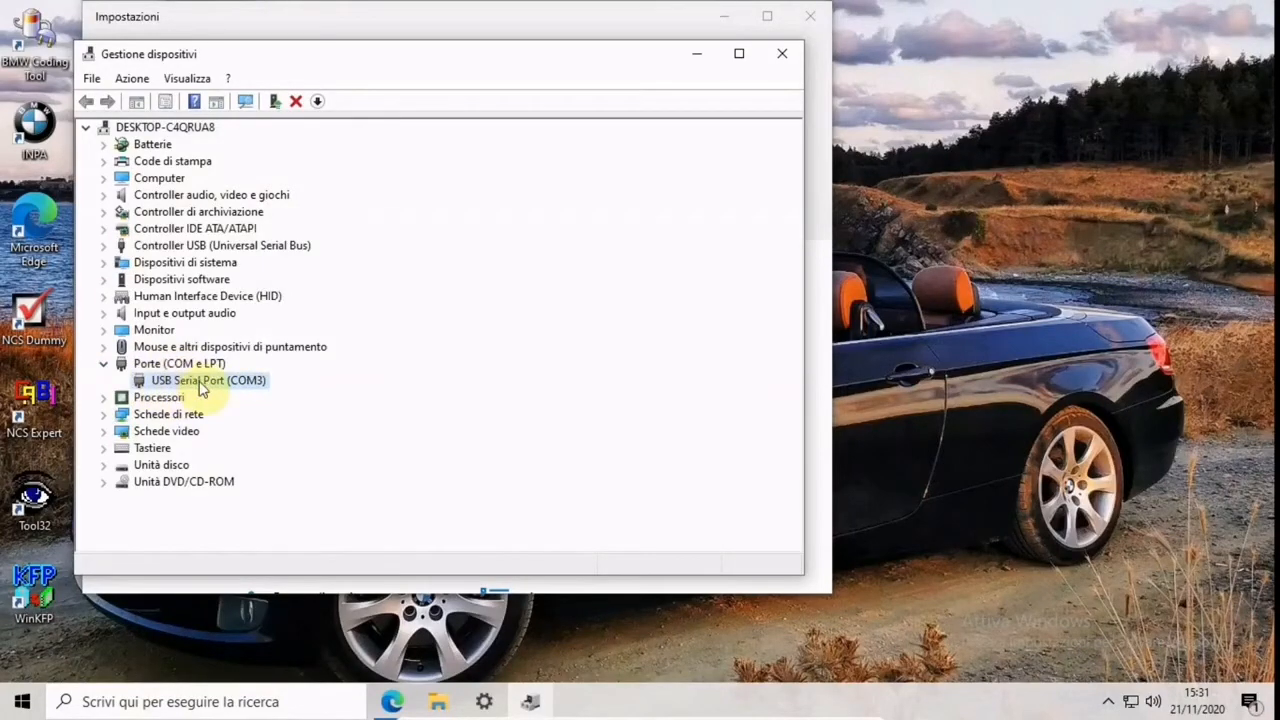
{"action": "double_click", "coordinate": [198, 385]}
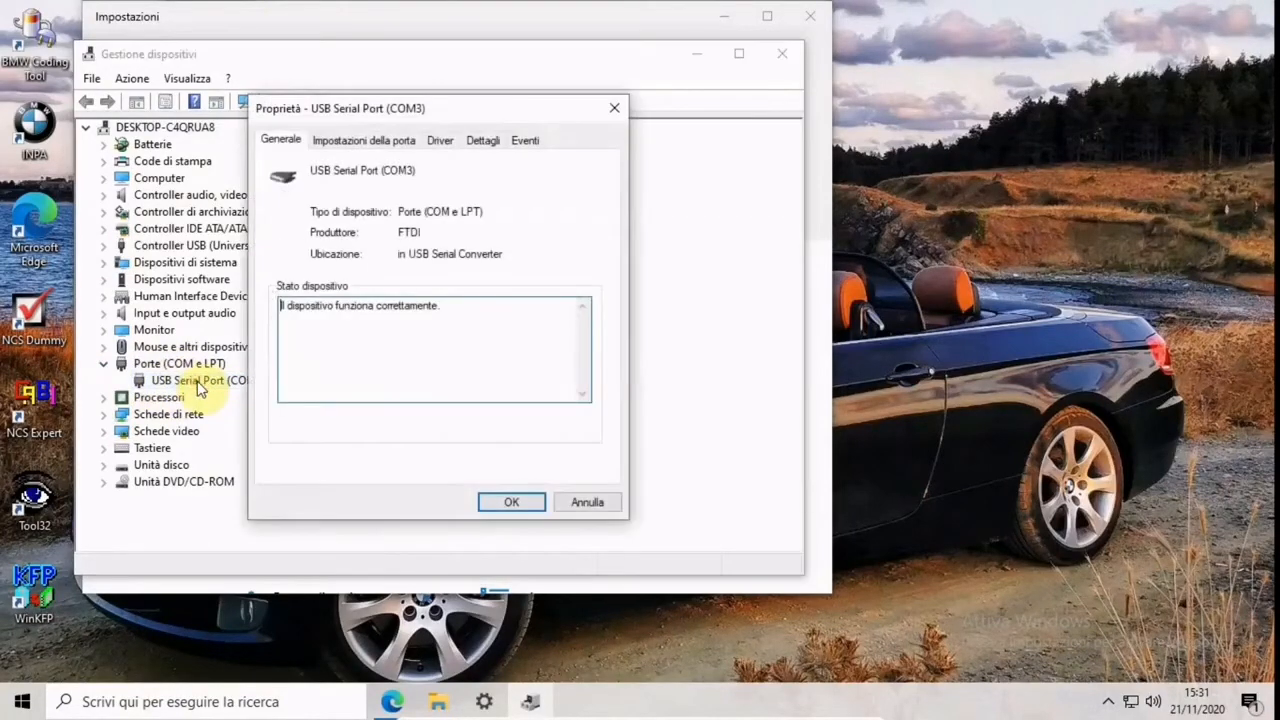
{"action": "left_click", "coordinate": [336, 145]}
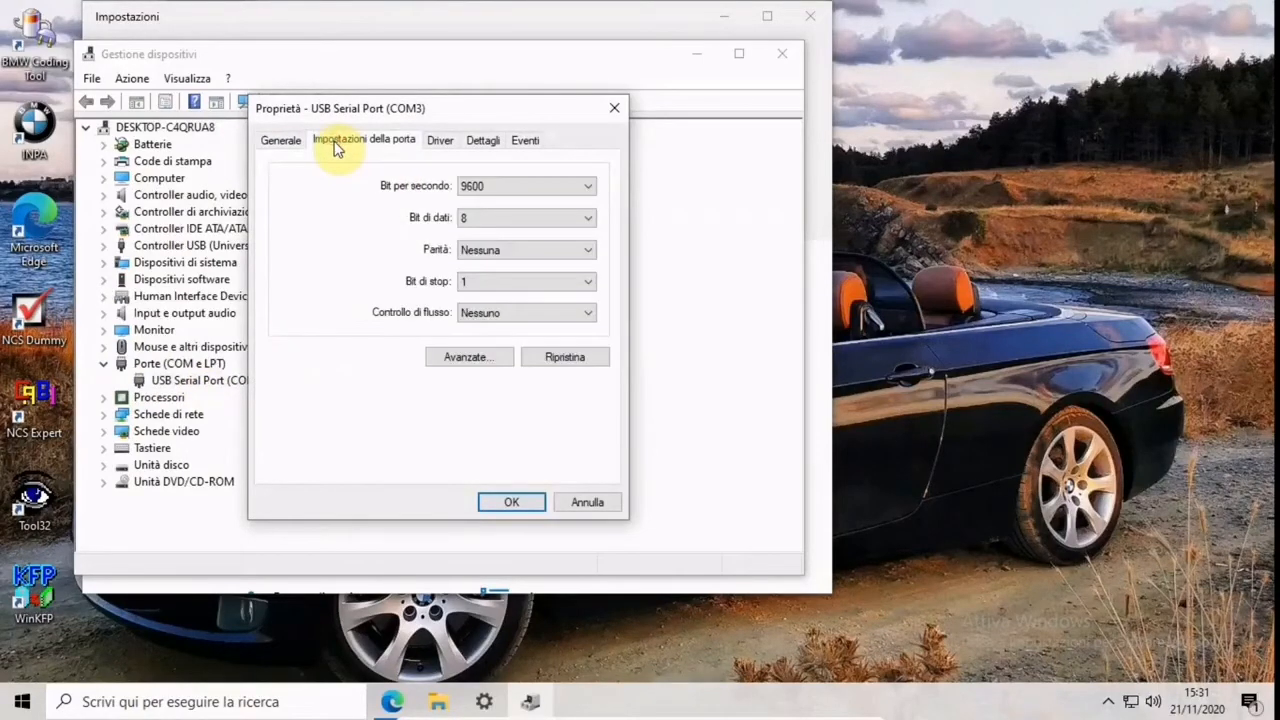
{"action": "left_click", "coordinate": [451, 358]}
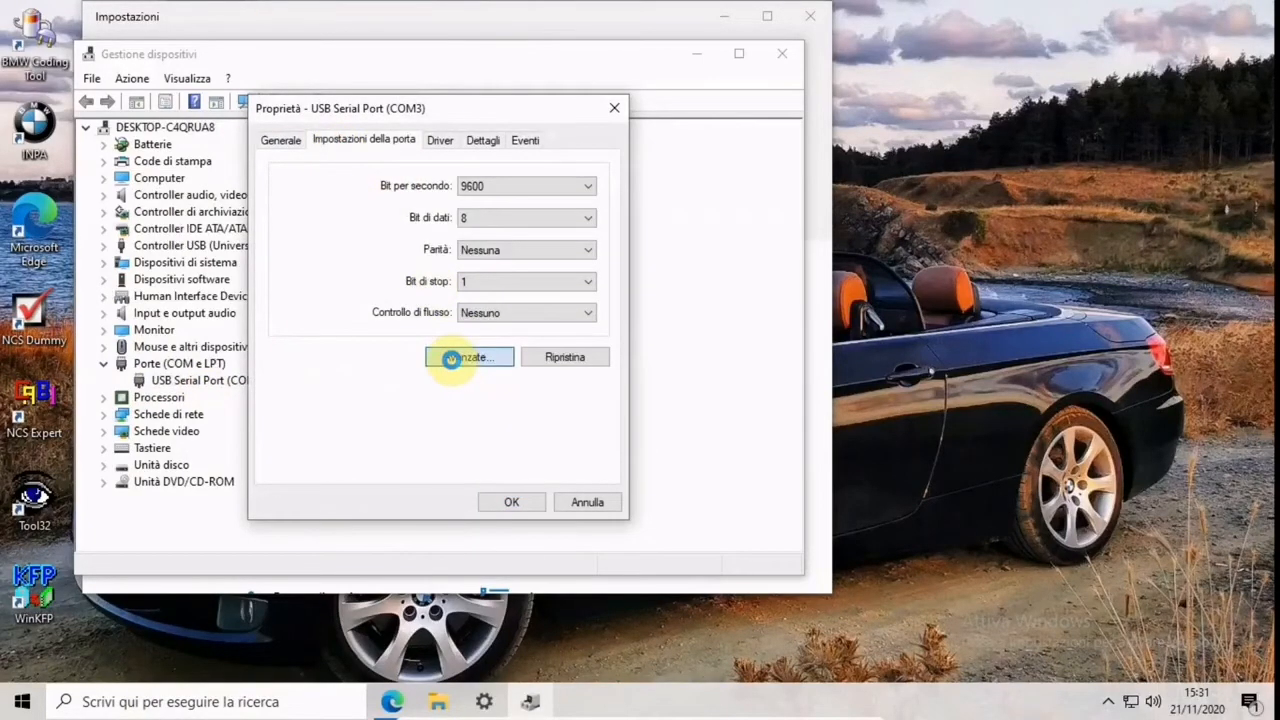
Set the USB serial port's COM number to COM1 and its latency time to 1 msec
{"action": "left_click", "coordinate": [455, 186]}
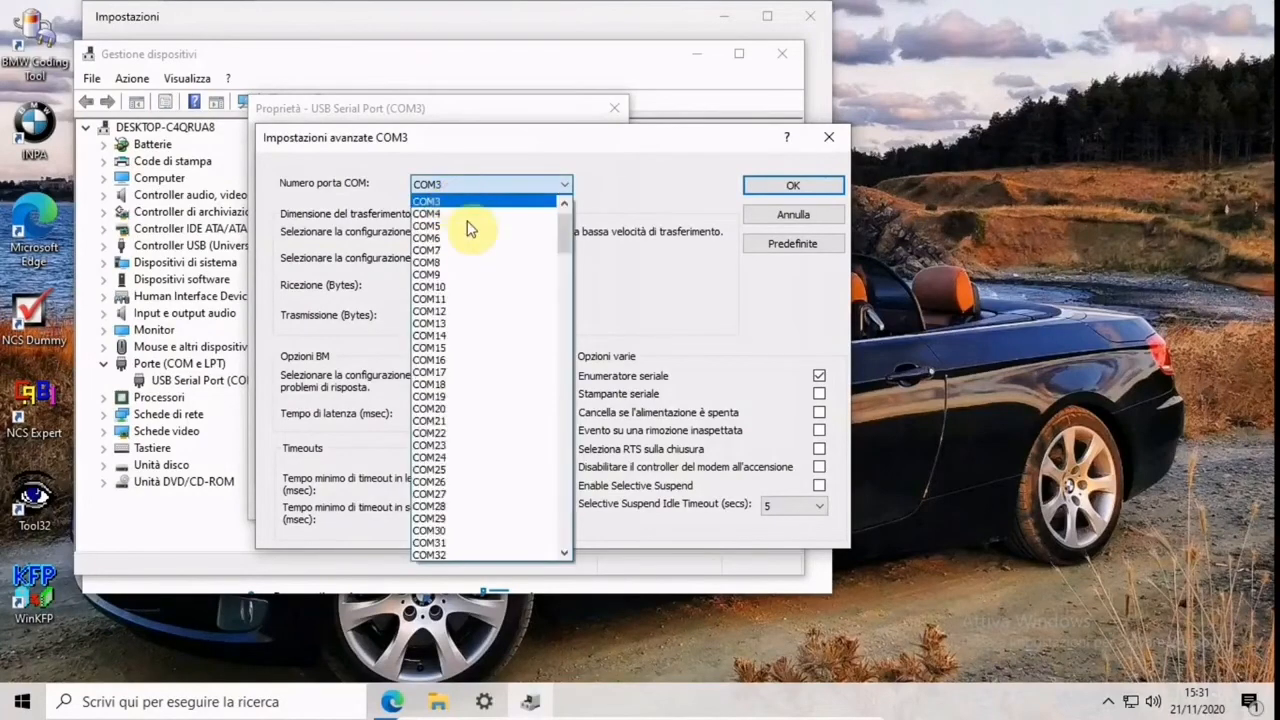
{"action": "left_click_drag", "start_coordinate": [565, 237], "coordinate": [531, 206]}
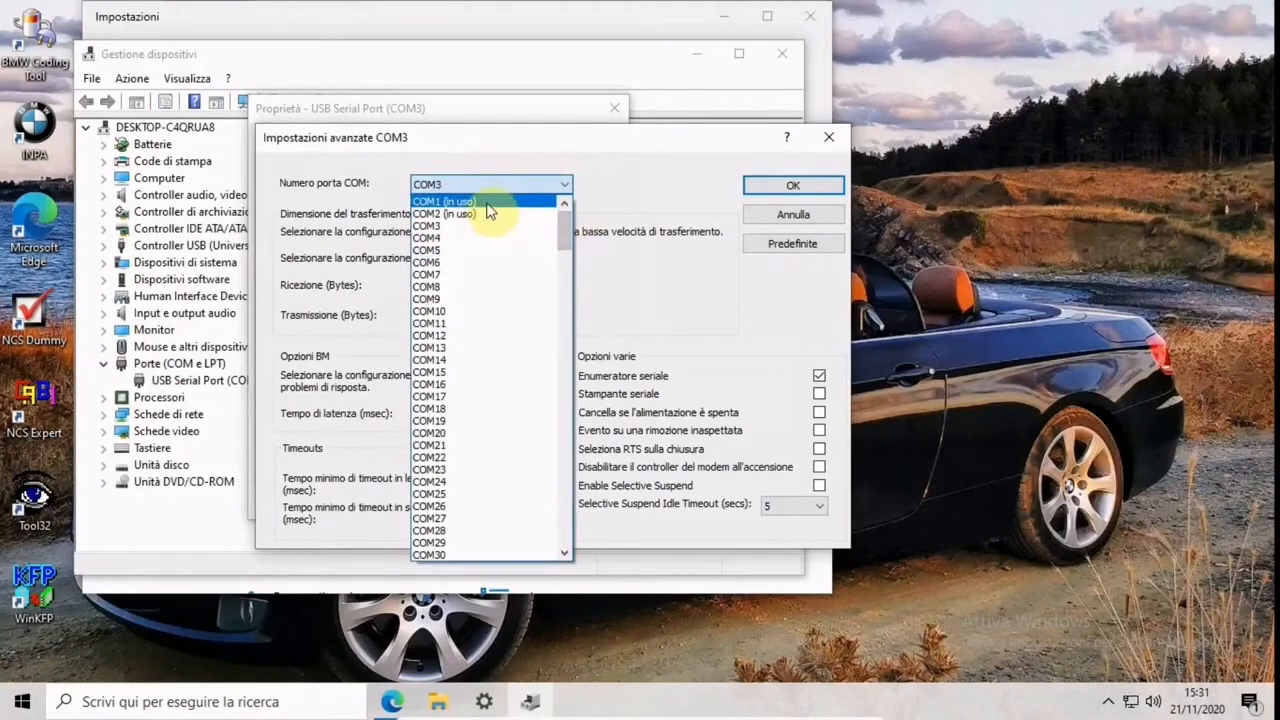
{"action": "left_click", "coordinate": [487, 203]}
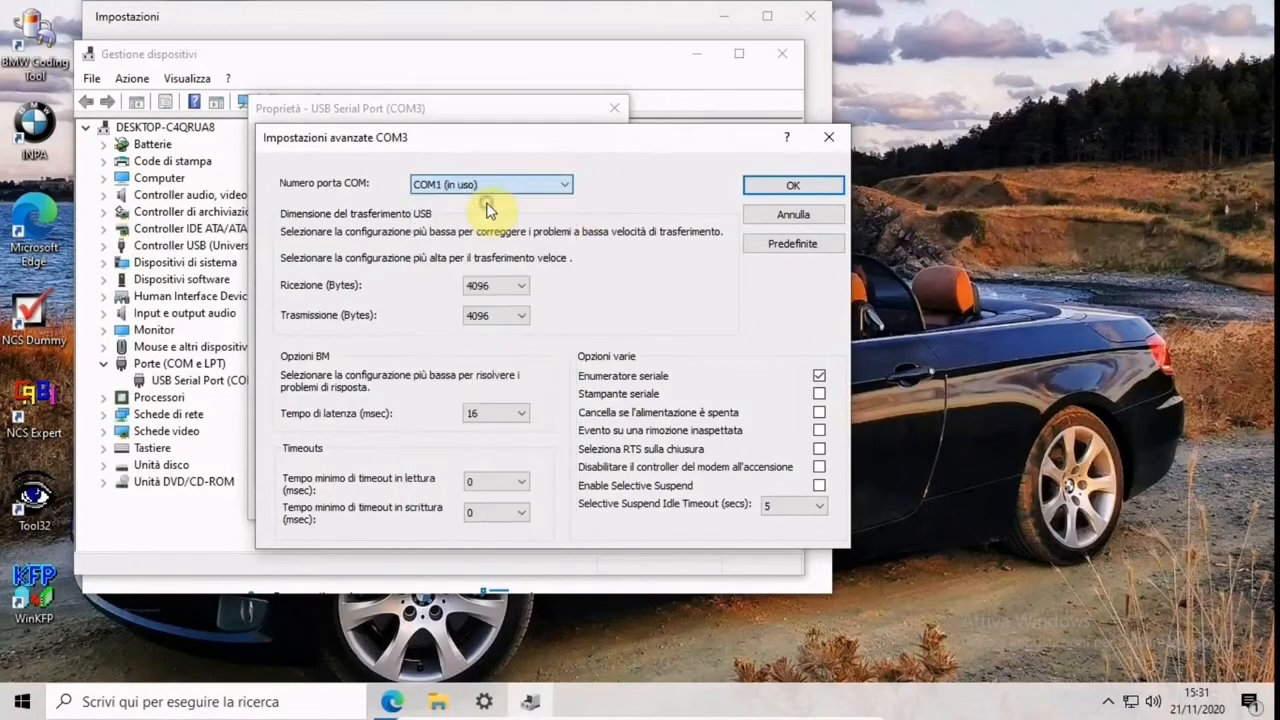
{"action": "left_click", "coordinate": [485, 422]}
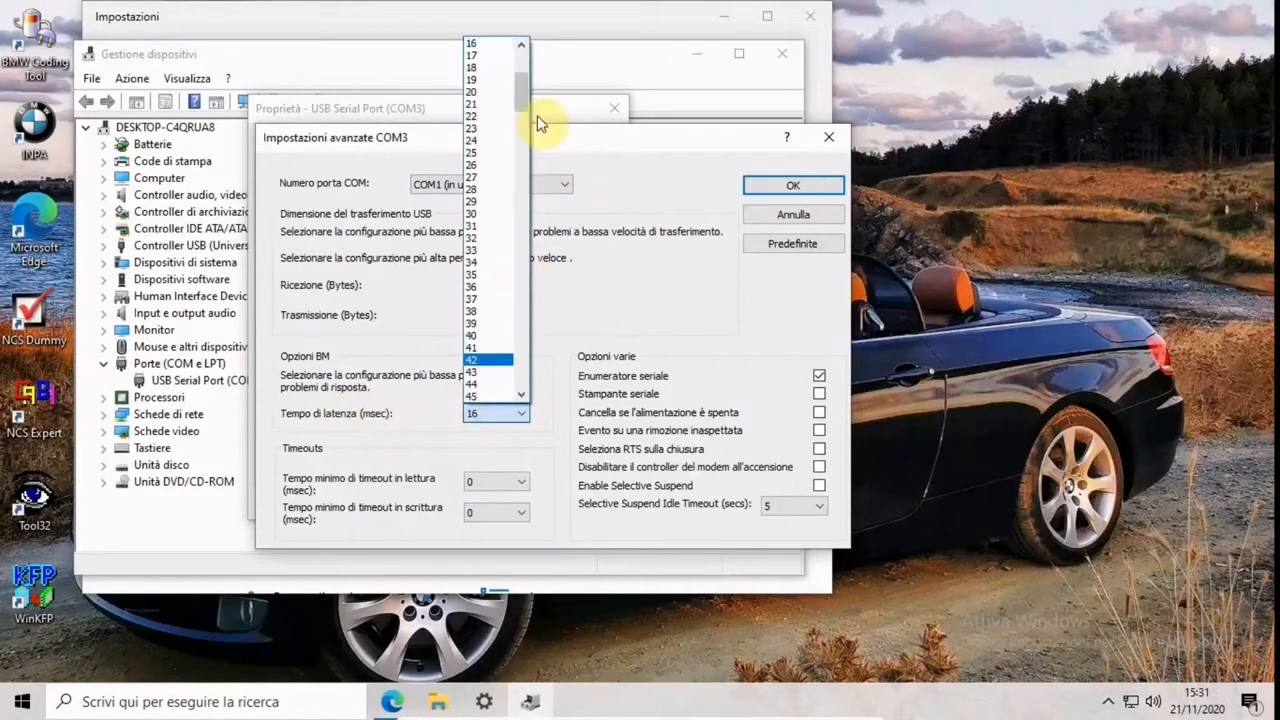
{"action": "left_click_drag", "start_coordinate": [522, 89], "coordinate": [519, 34]}
{"action": "left_click", "coordinate": [491, 43]}
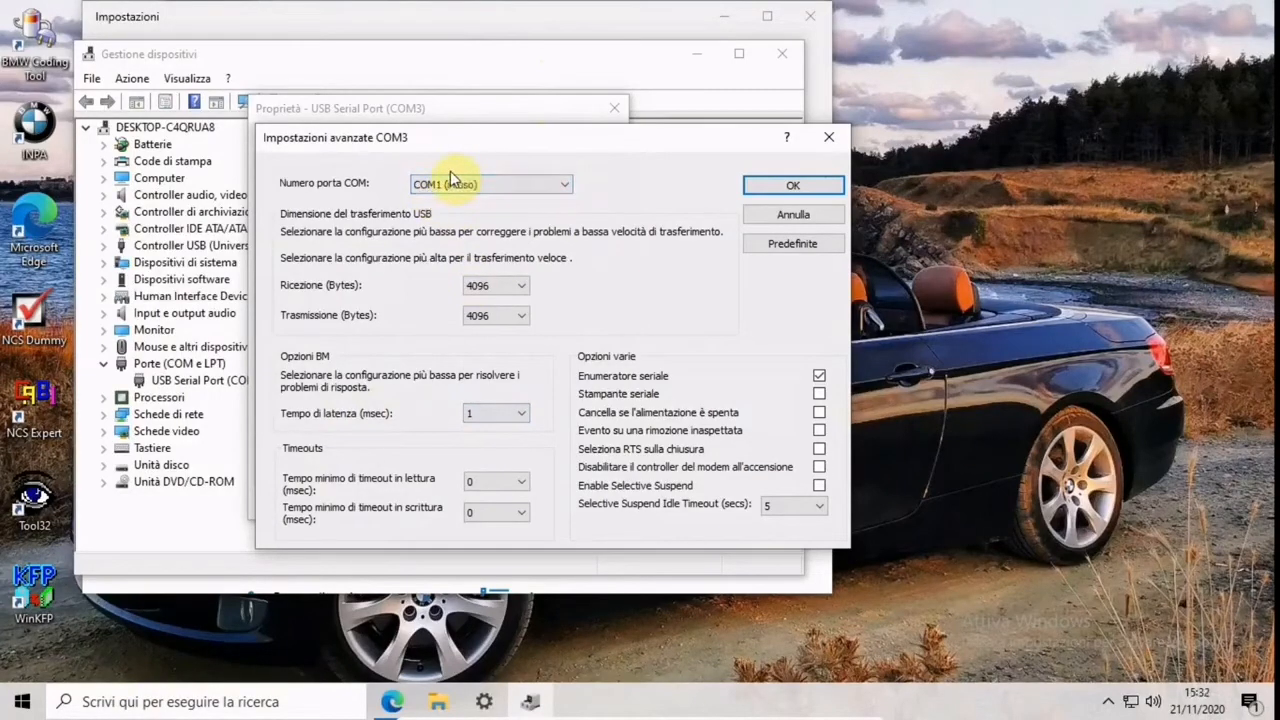
Apply the advanced settings, accept using the occupied COM1 name, and close the port properties, Gestione dispositivi and Impostazioni
{"action": "left_click", "coordinate": [455, 193]}
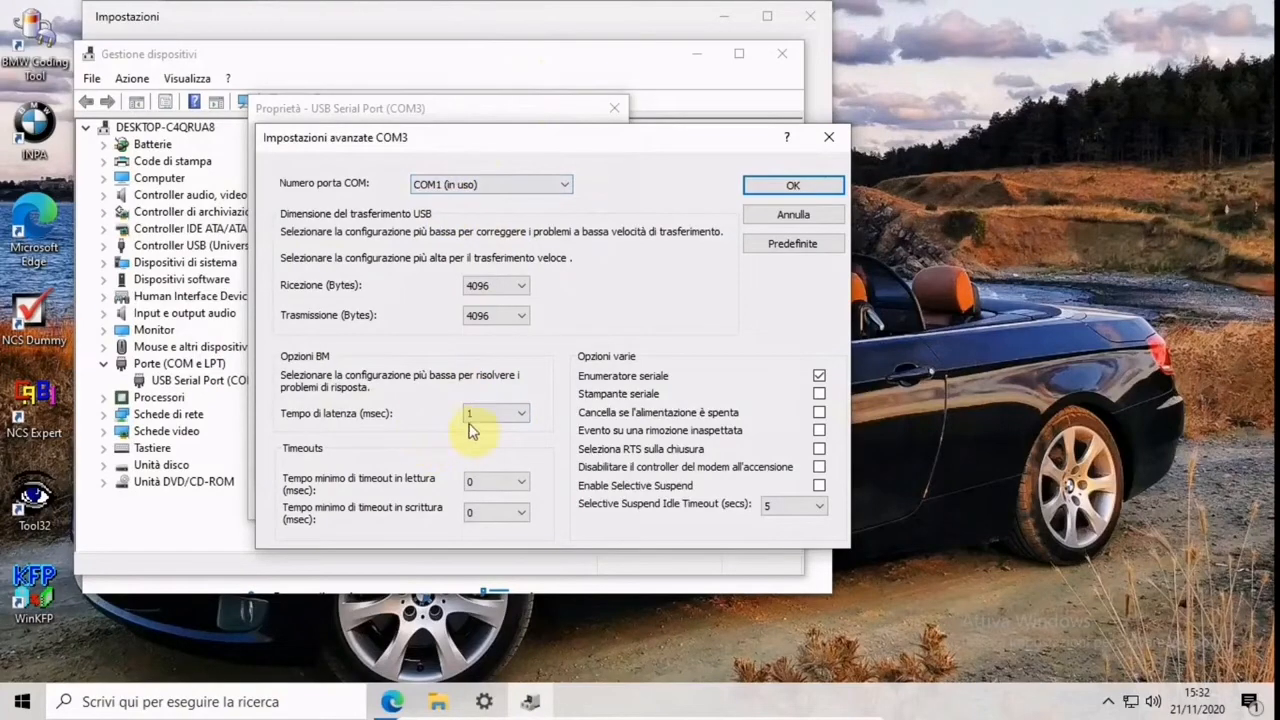
{"action": "left_click", "coordinate": [818, 188]}
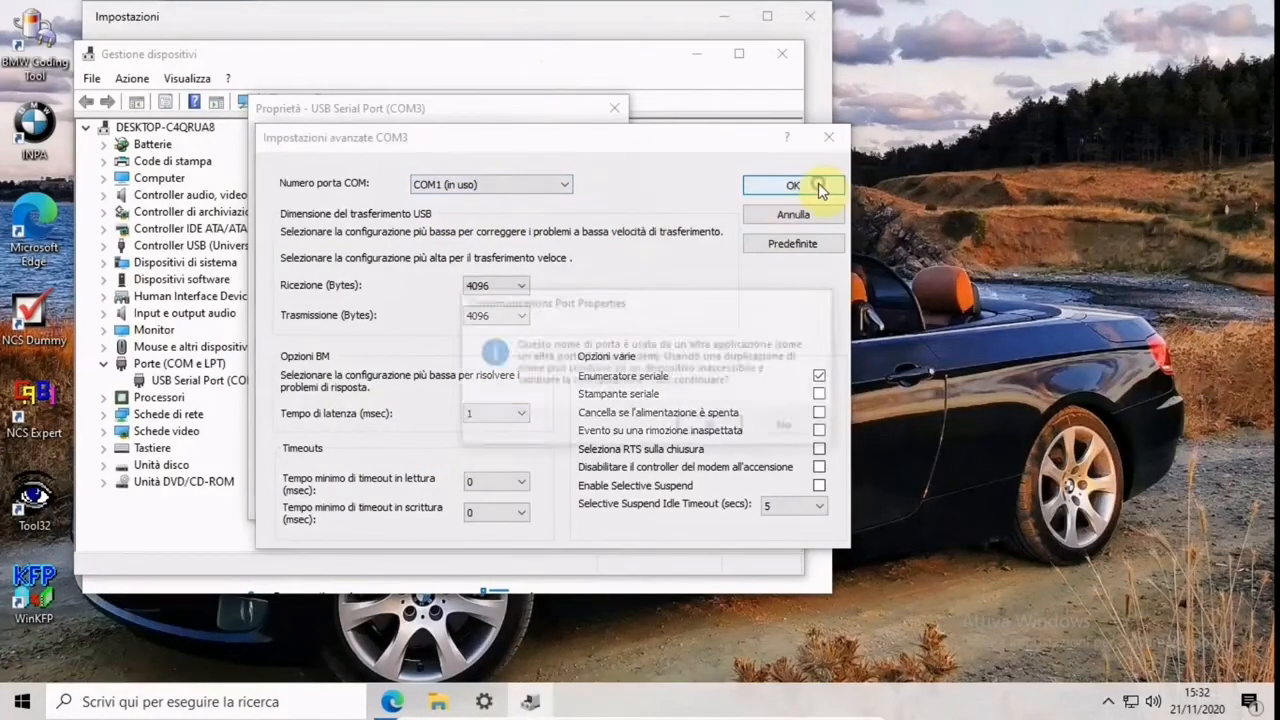
{"action": "left_click", "coordinate": [718, 428]}
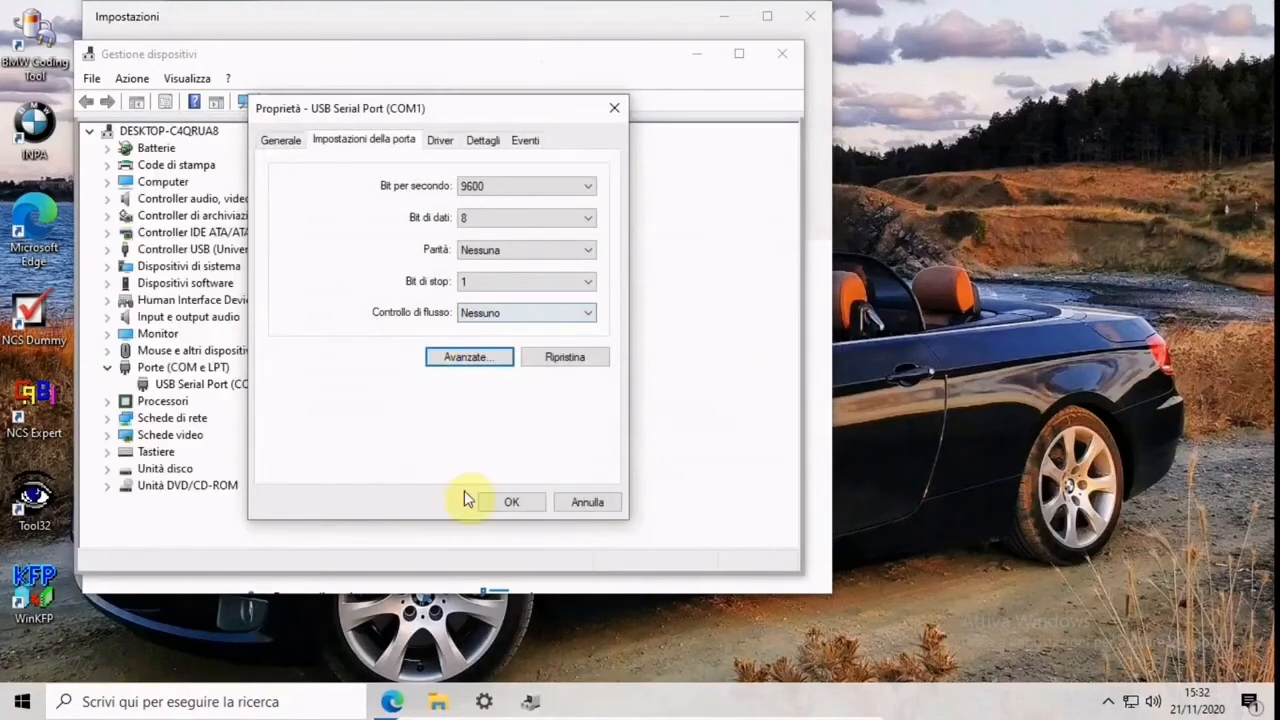
{"action": "left_click", "coordinate": [531, 501]}
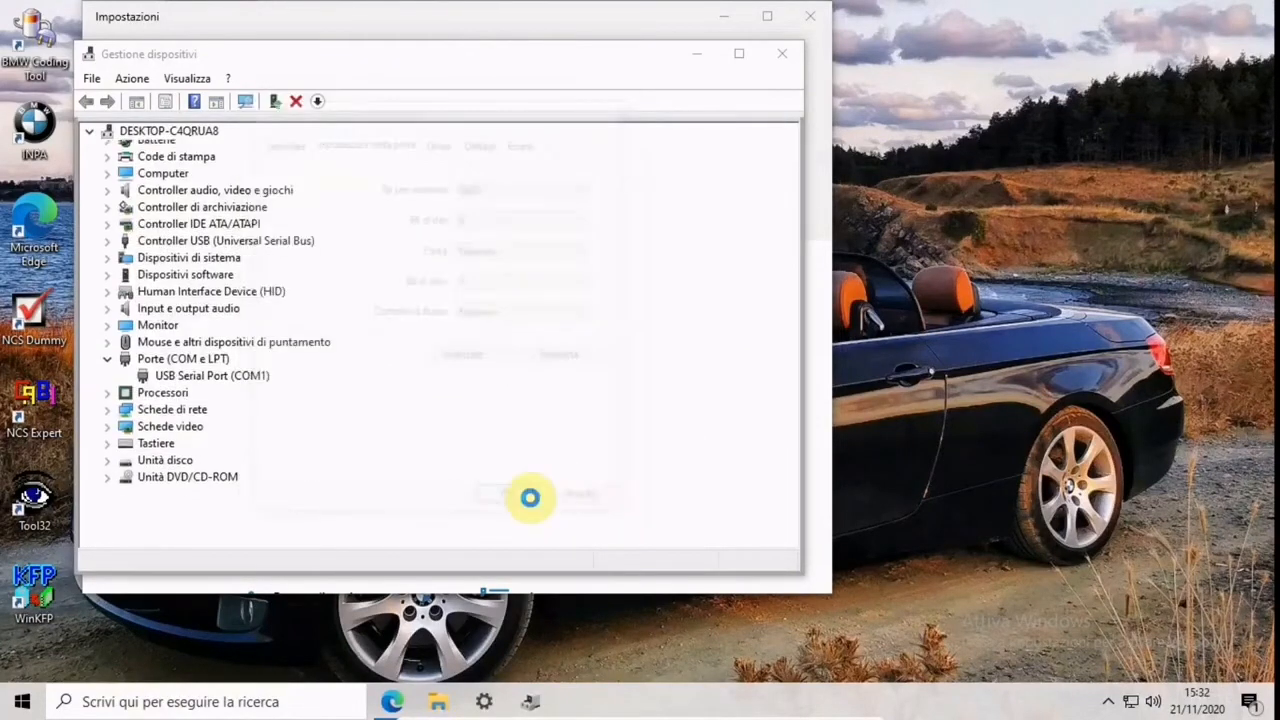
{"action": "left_click", "coordinate": [781, 53]}
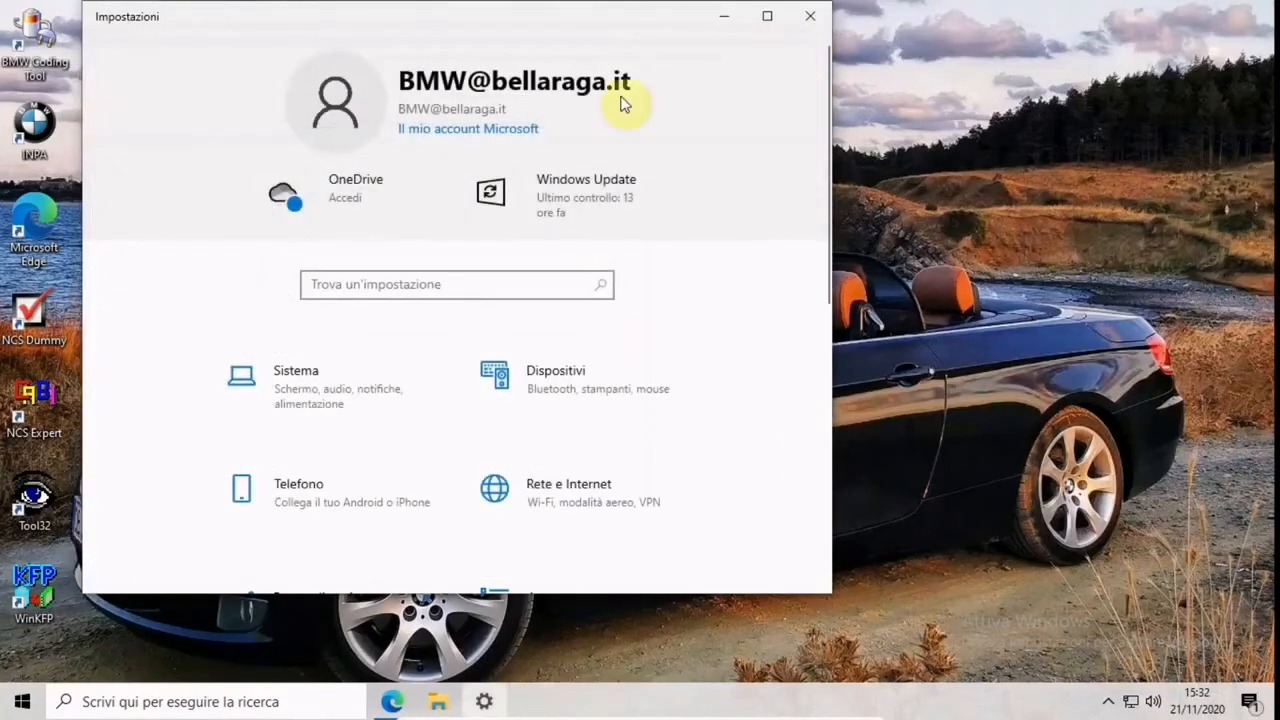
{"action": "left_click", "coordinate": [812, 18]}
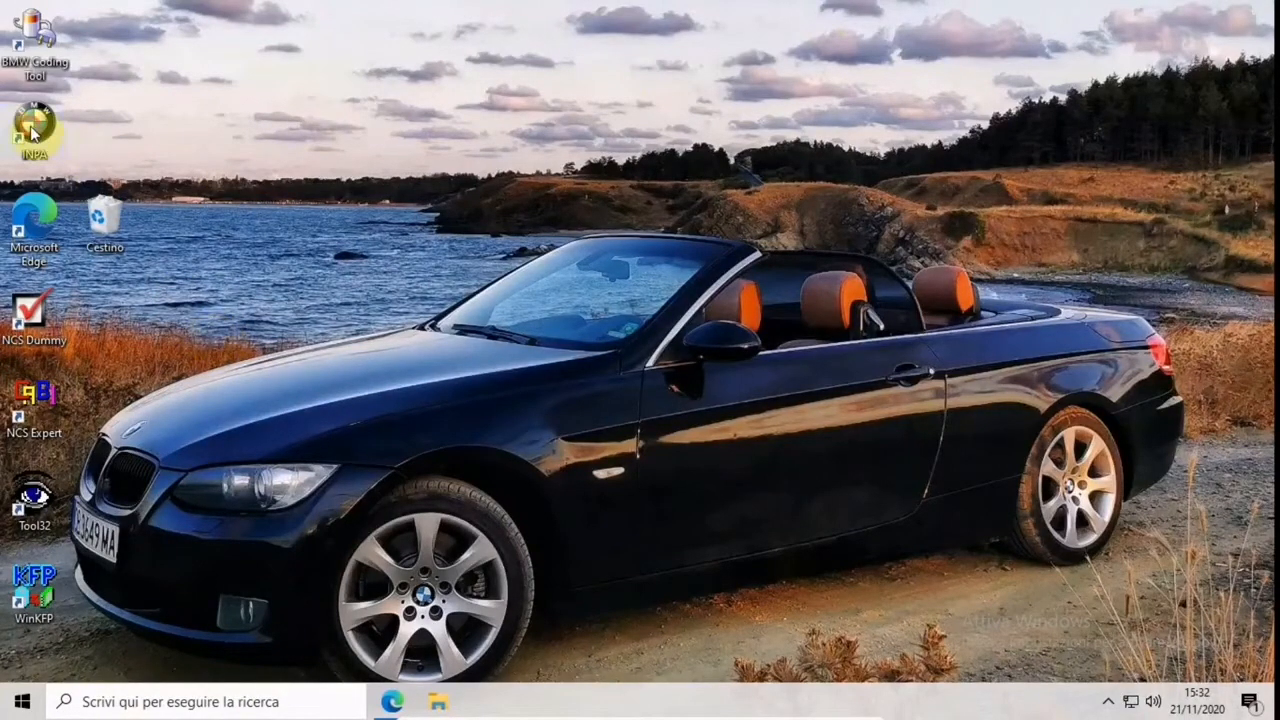
Arrange the INPA, NCS Dummy and NCS Expert desktop icons in a group around the BMW Coding Tool icon
{"action": "left_click_drag", "start_coordinate": [34, 124], "coordinate": [100, 40]}
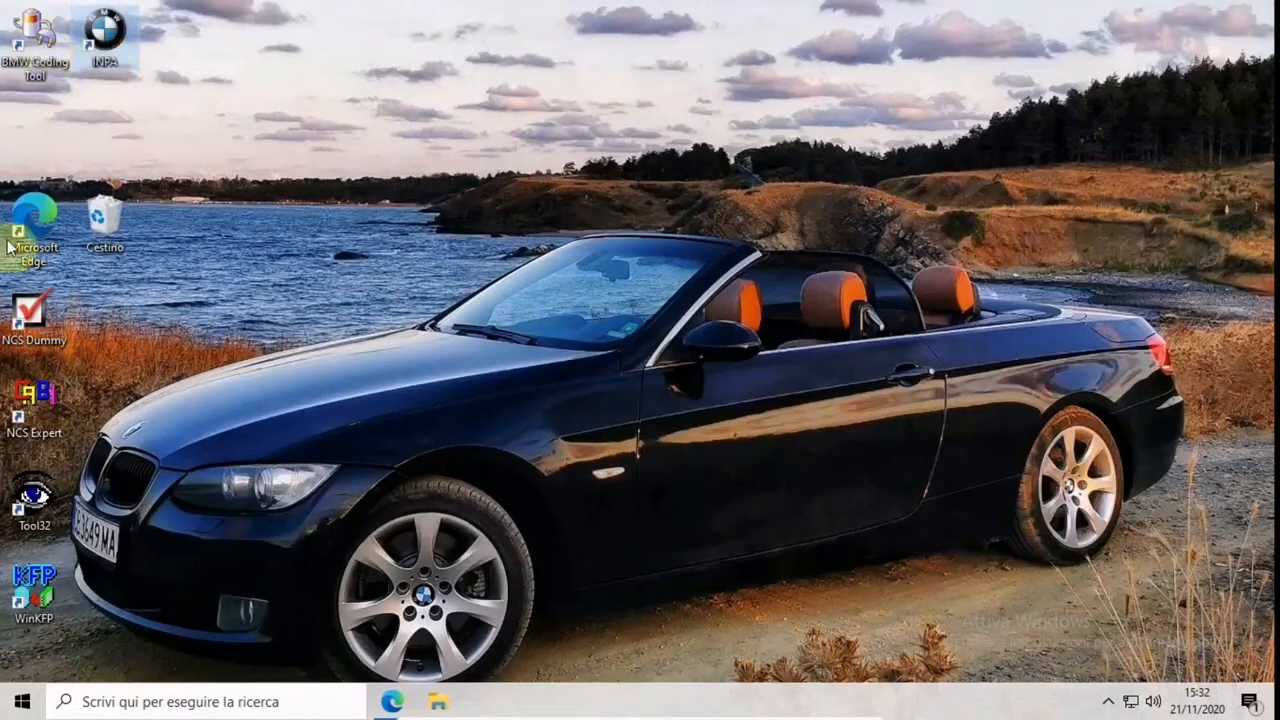
{"action": "left_click_drag", "start_coordinate": [46, 328], "coordinate": [96, 144]}
{"action": "left_click_drag", "start_coordinate": [34, 392], "coordinate": [52, 122]}
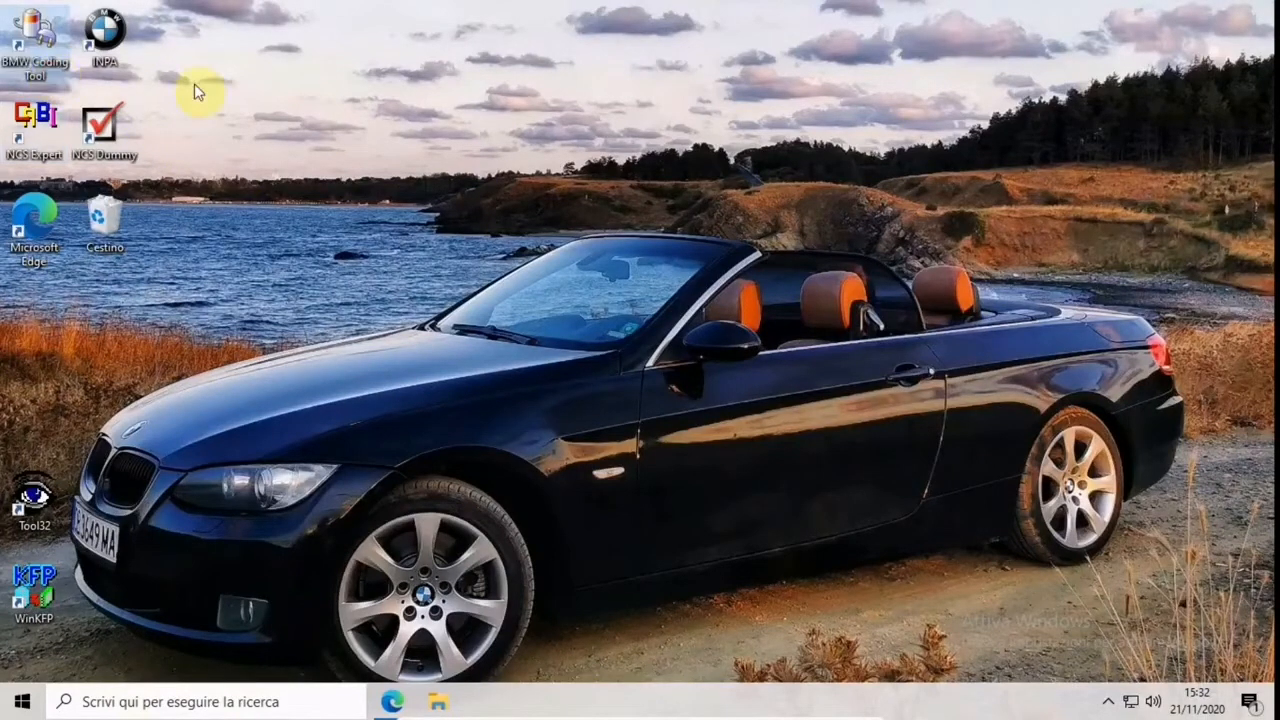
Launch BMW Coding Tool from the desktop and move its window clear of the desktop icons
{"action": "double_click", "coordinate": [43, 64]}
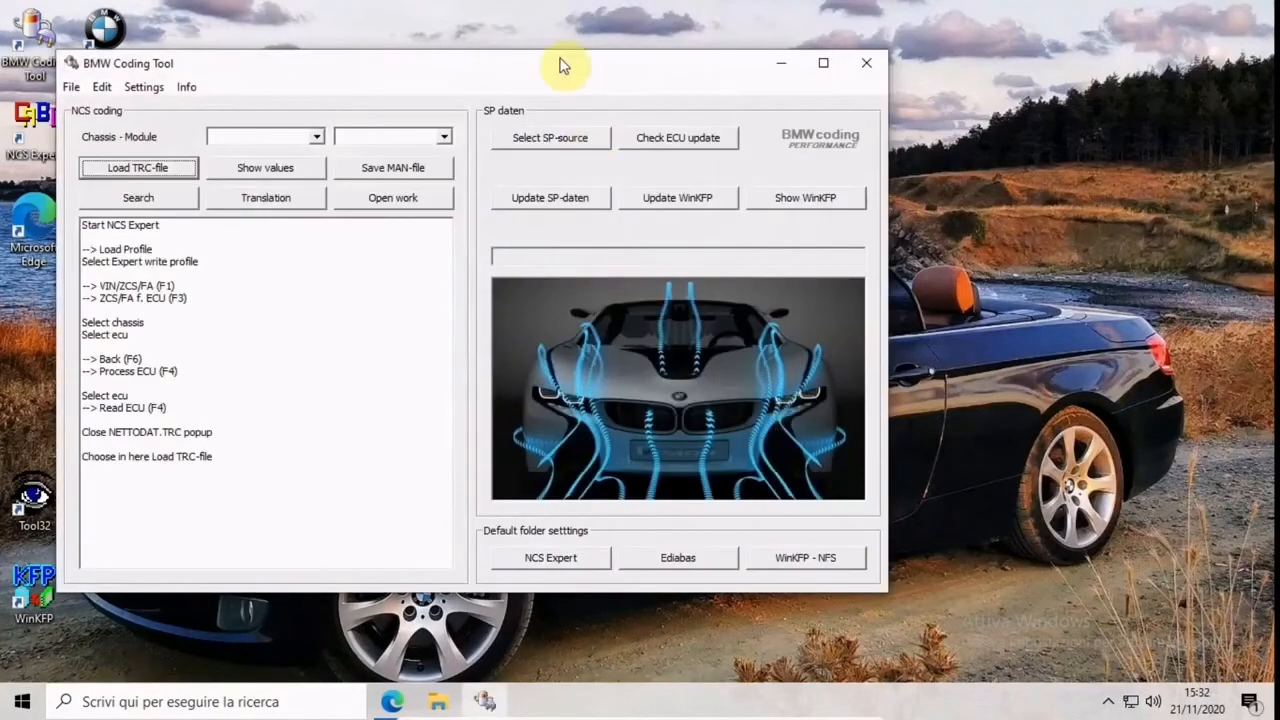
{"action": "left_click_drag", "start_coordinate": [590, 58], "coordinate": [783, 64]}
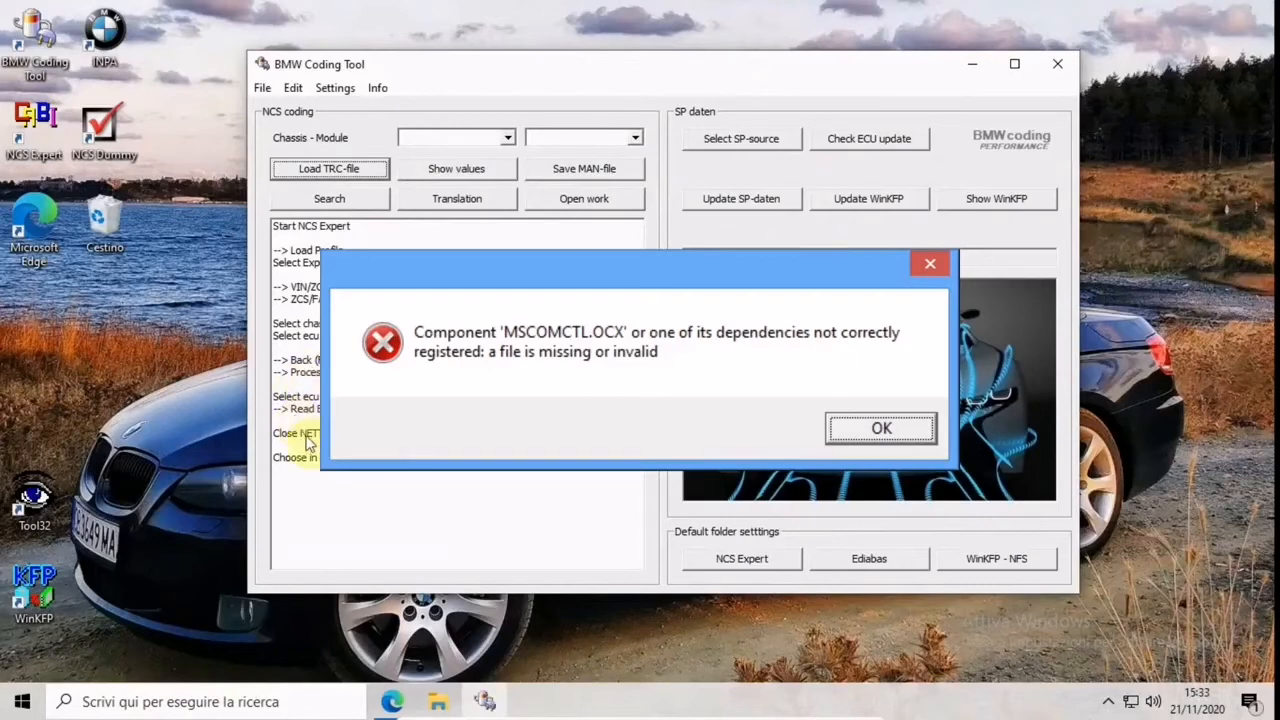
Switch to Microsoft Edge and review the 64 bit Windows instructions for MSCOMCTL.OCX on the open FMS page
{"action": "left_click", "coordinate": [400, 702]}
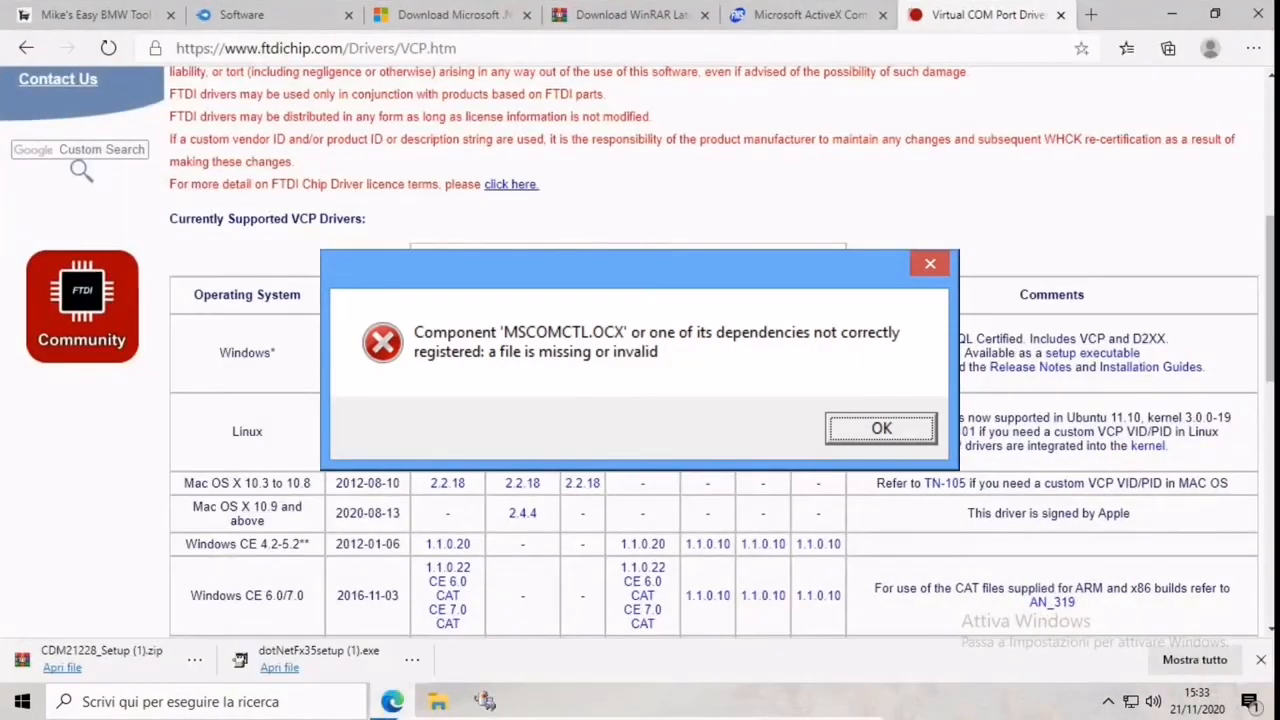
{"action": "left_click", "coordinate": [838, 15]}
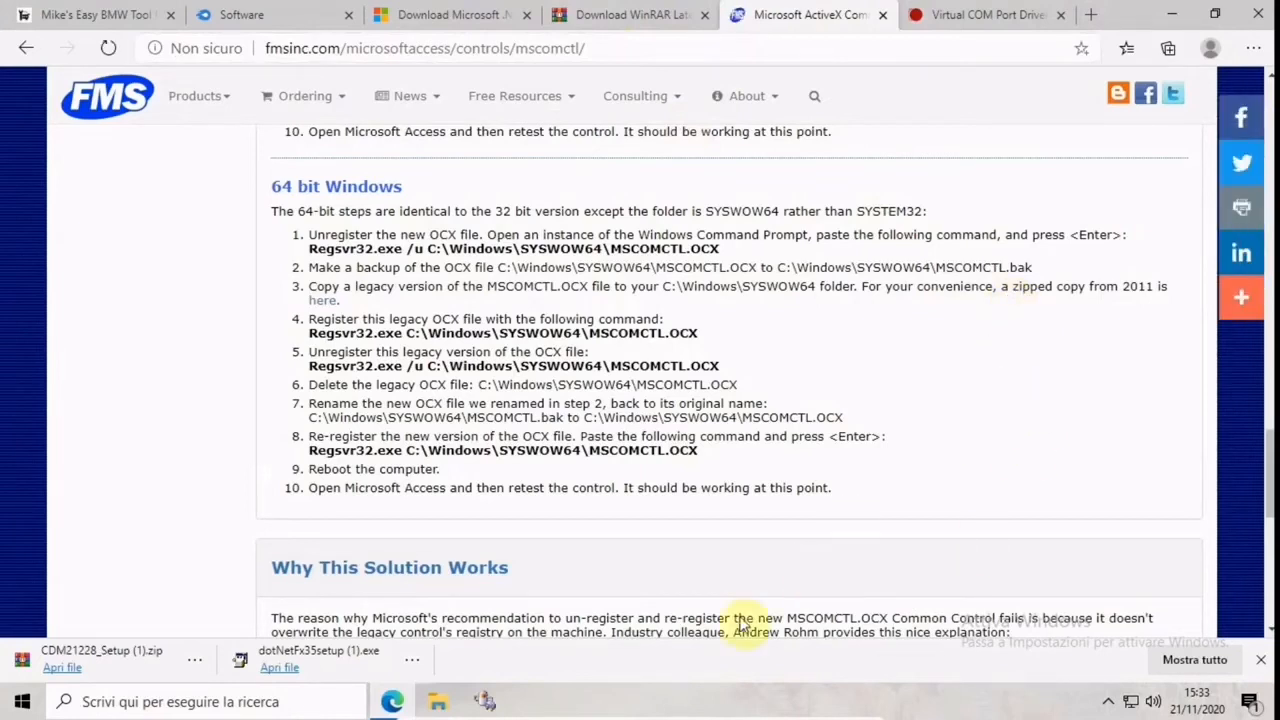
{"action": "mouse_move", "coordinate": [488, 708]}
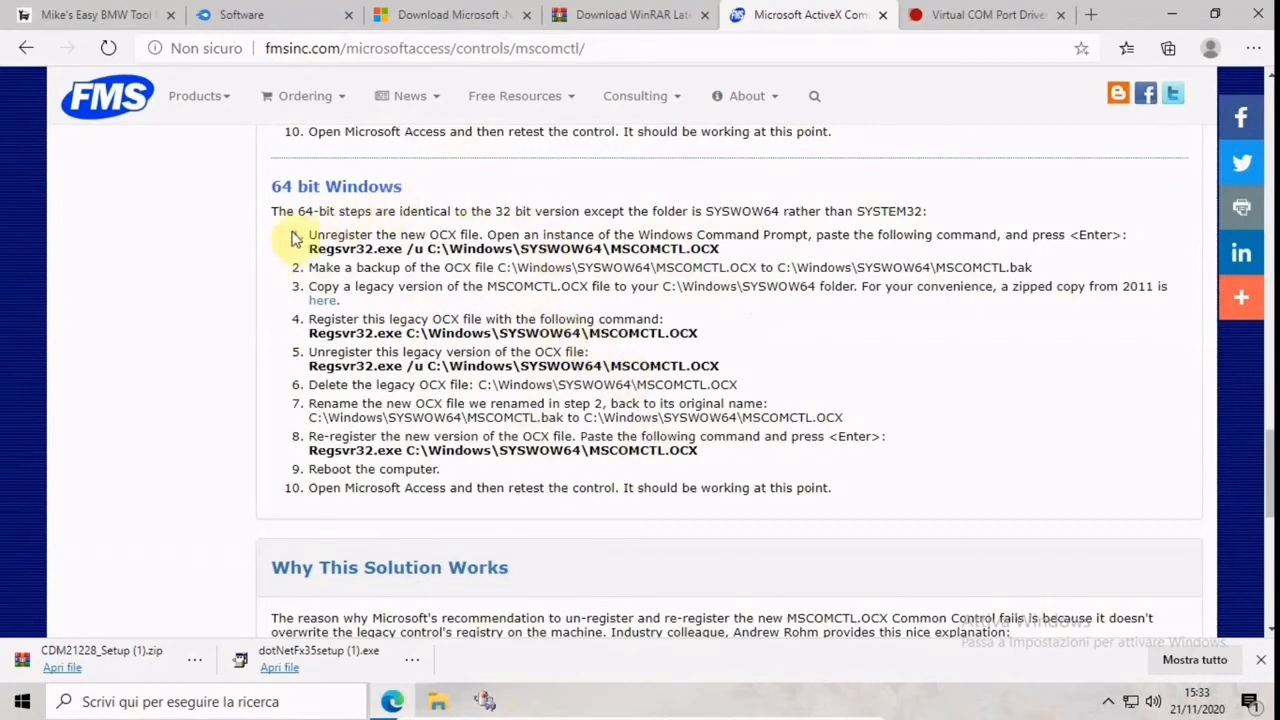
{"action": "scroll", "coordinate": [514, 274], "scroll_direction": "up", "scroll_amount": 1}
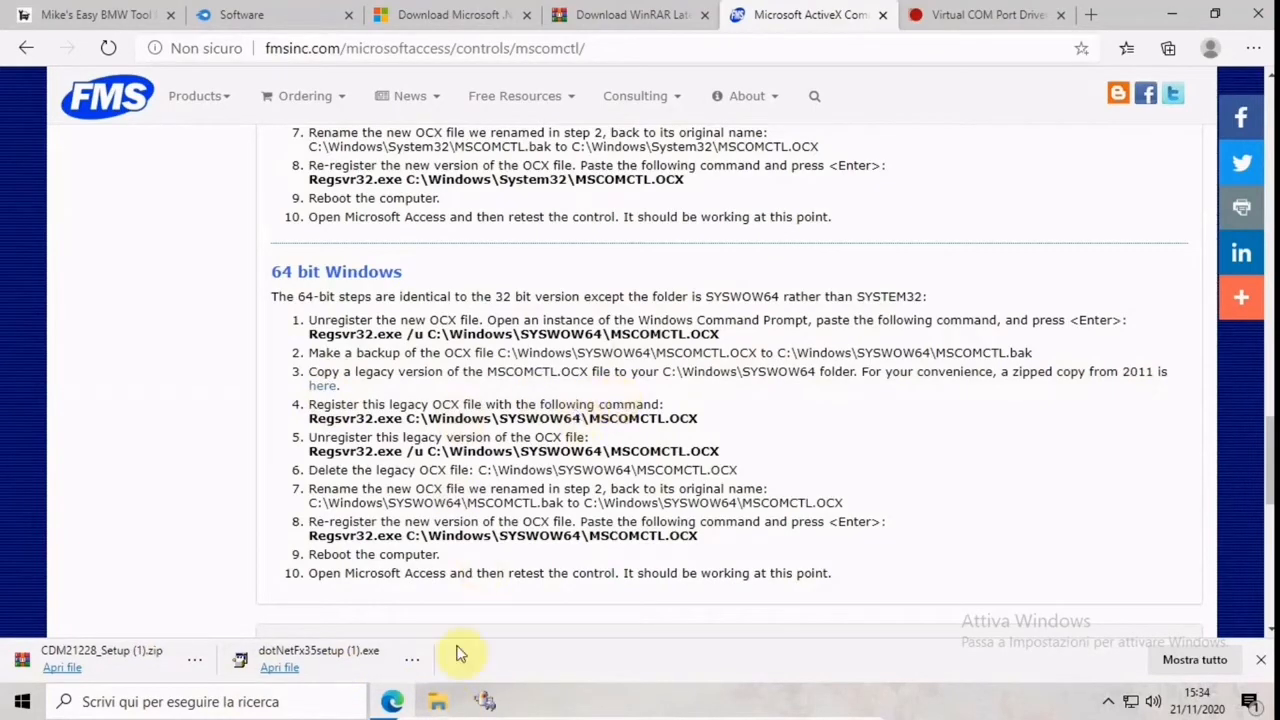
Open the Download folder in File Explorer and copy the file MSCOMCTL.OCX
{"action": "left_click", "coordinate": [453, 709]}
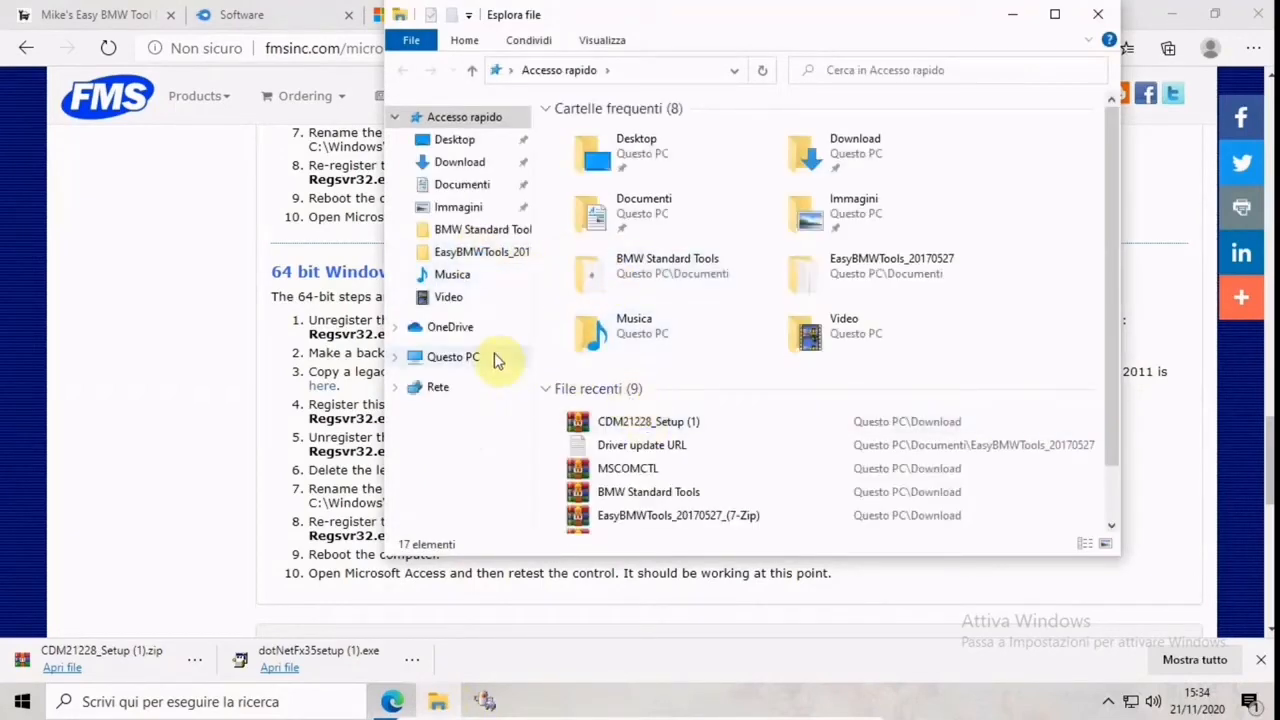
{"action": "left_click", "coordinate": [482, 163]}
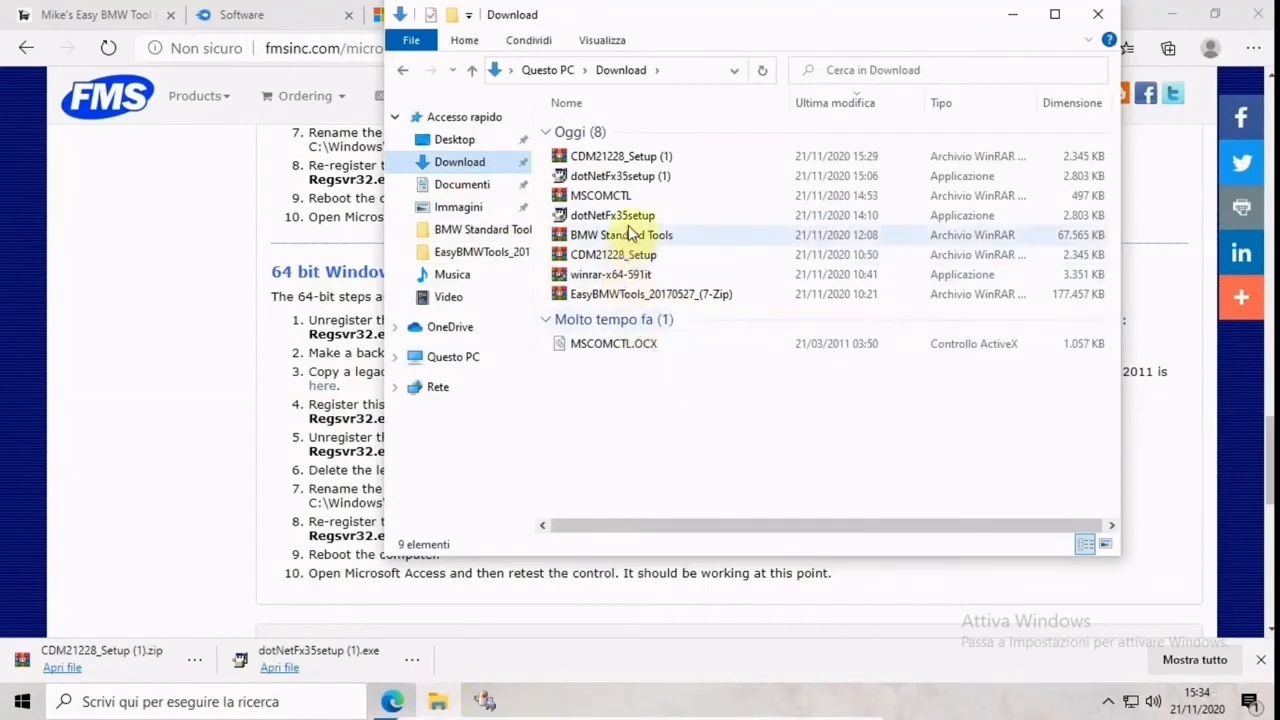
{"action": "left_click", "coordinate": [622, 348]}
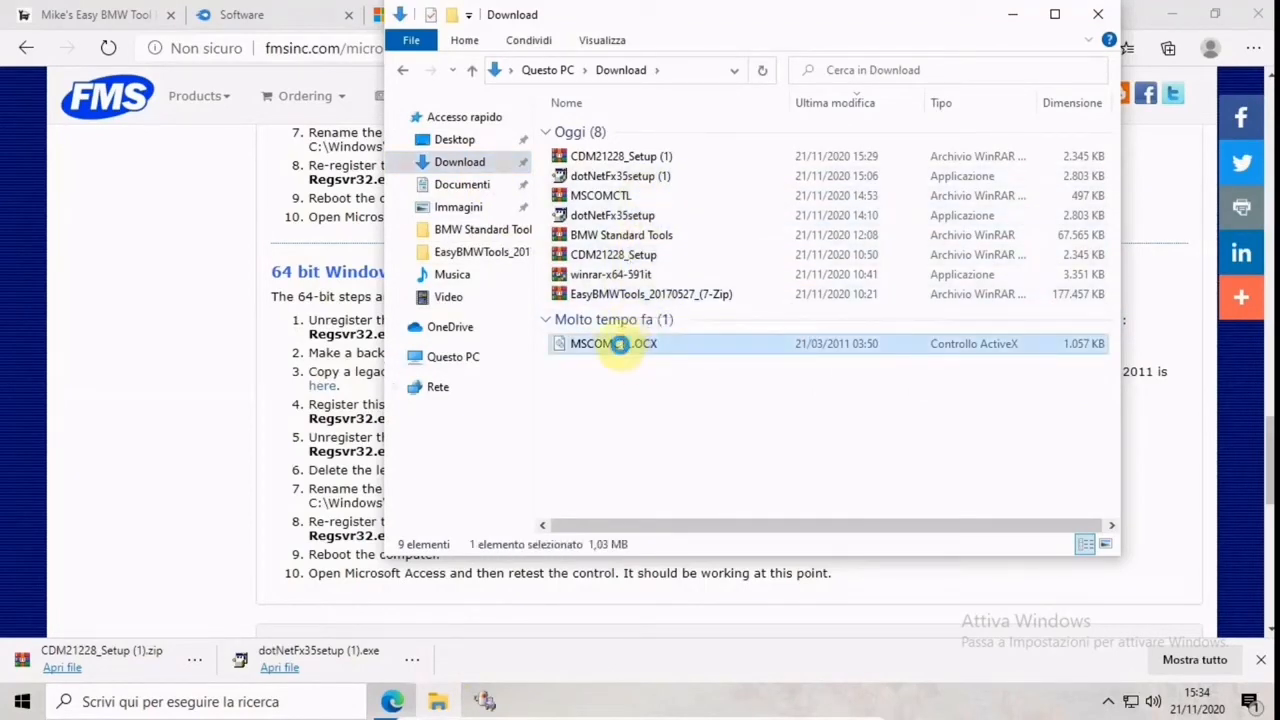
{"action": "right_click", "coordinate": [620, 344]}
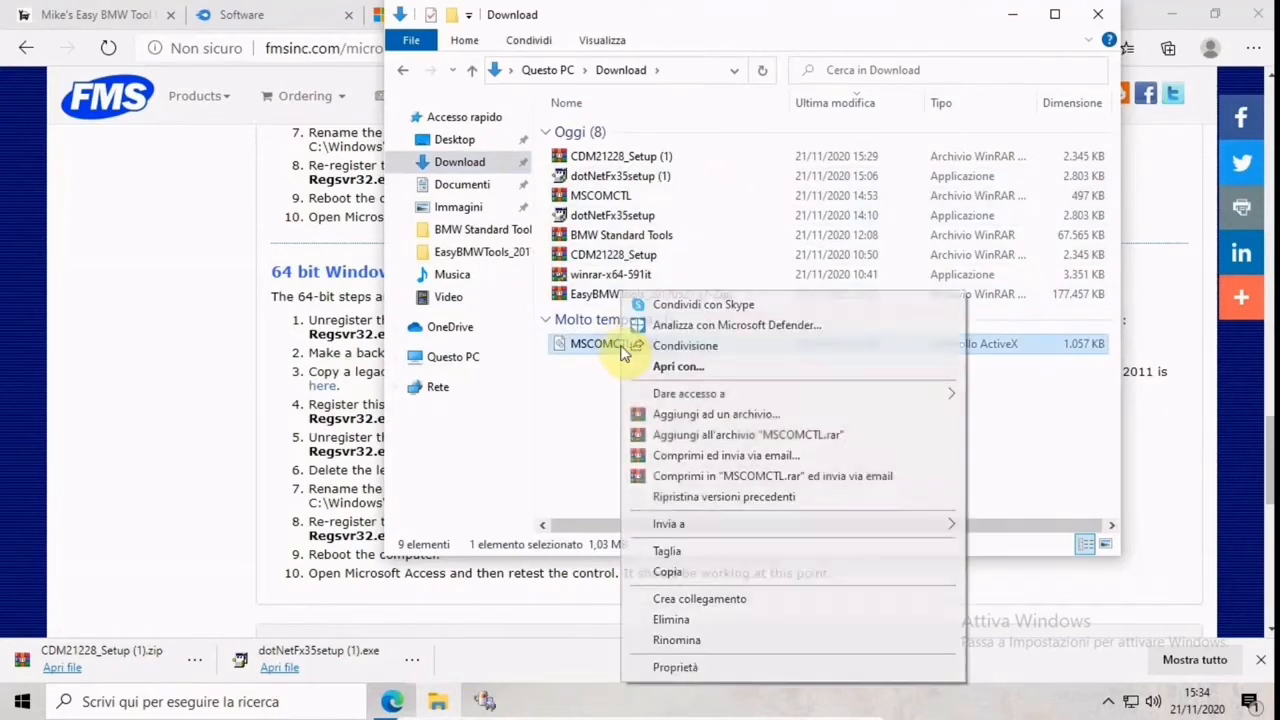
{"action": "left_click", "coordinate": [722, 573]}
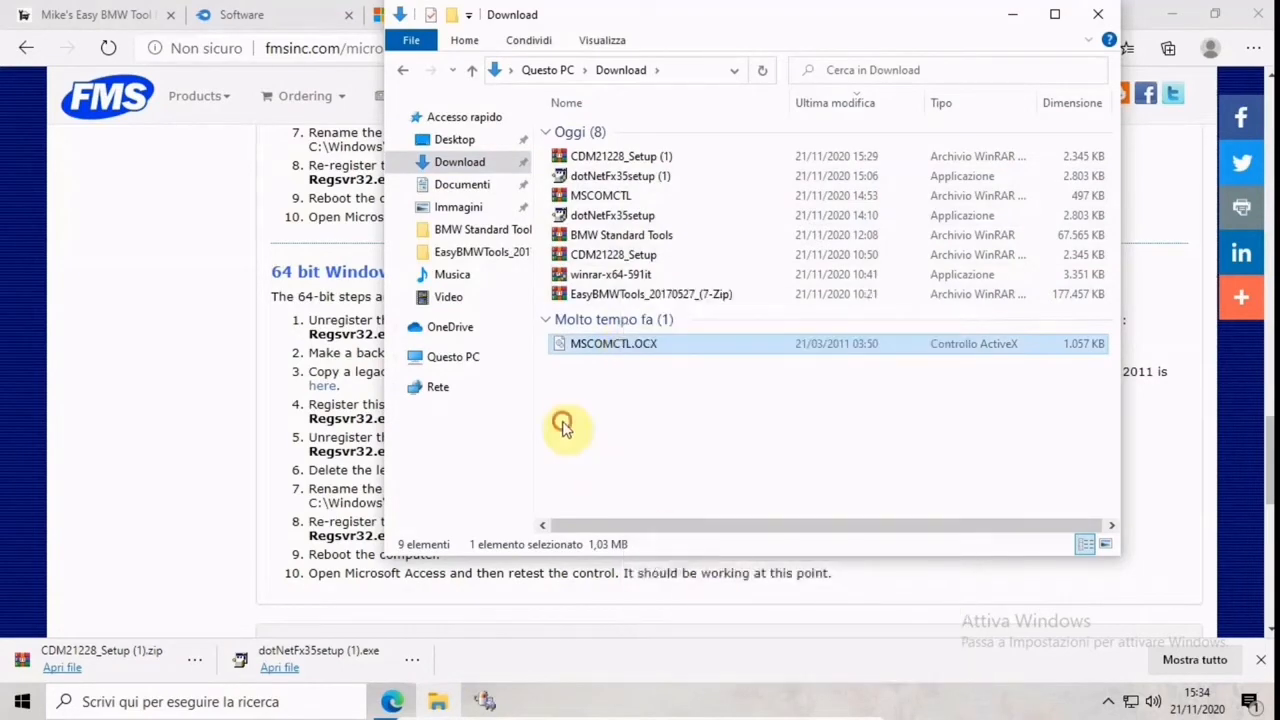
Browse to the folder C:\Windows\SysWOW64 in File Explorer
{"action": "left_click", "coordinate": [486, 358]}
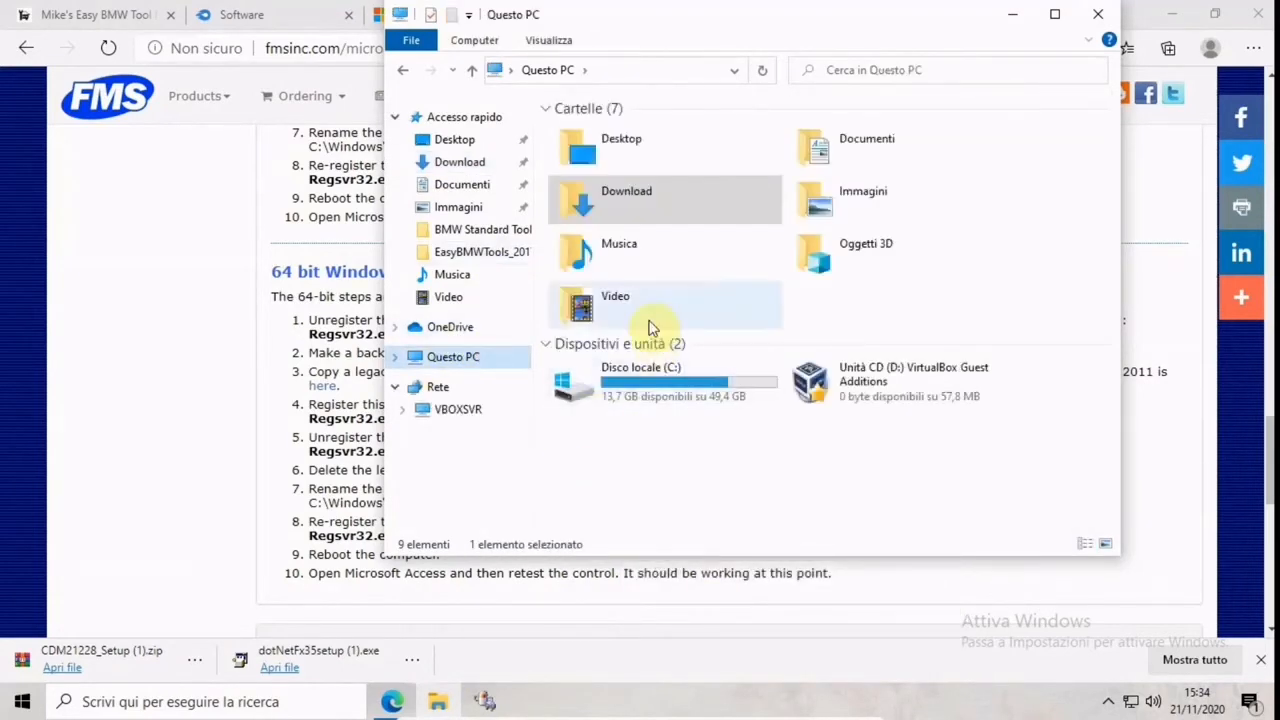
{"action": "double_click", "coordinate": [664, 396]}
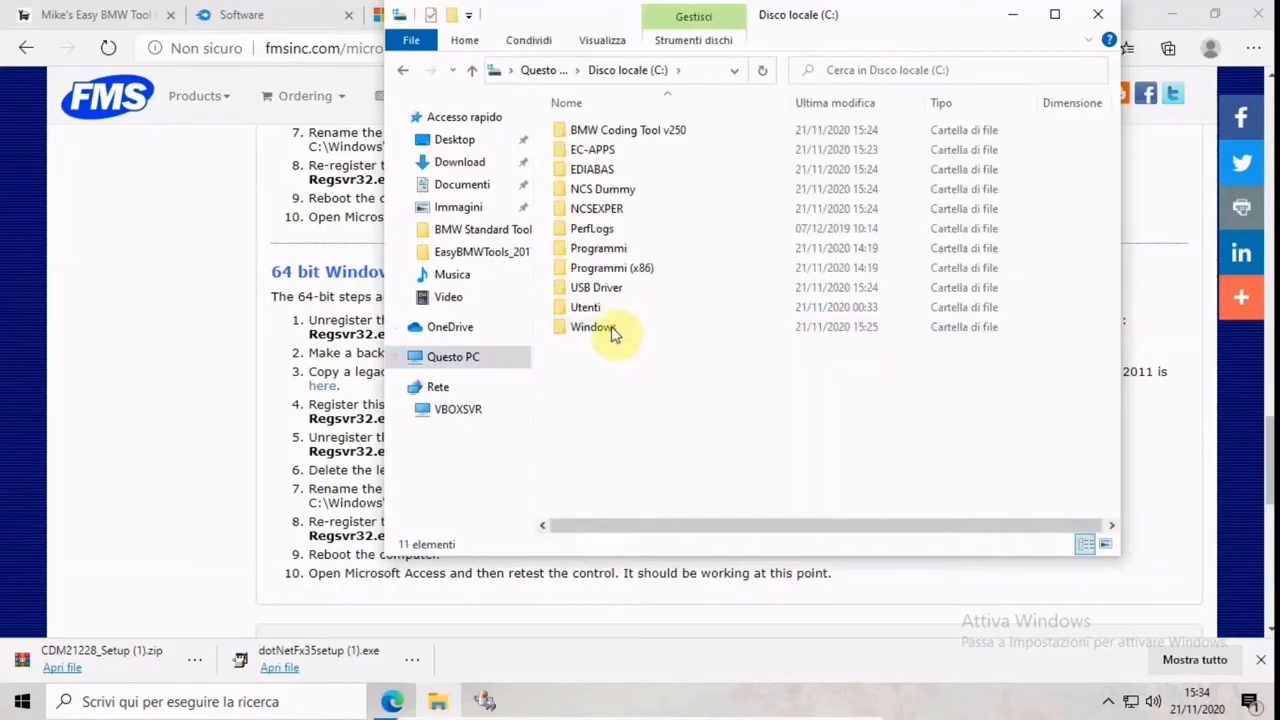
{"action": "double_click", "coordinate": [610, 330]}
{"action": "scroll", "coordinate": [750, 347], "scroll_direction": "down", "scroll_amount": 15}
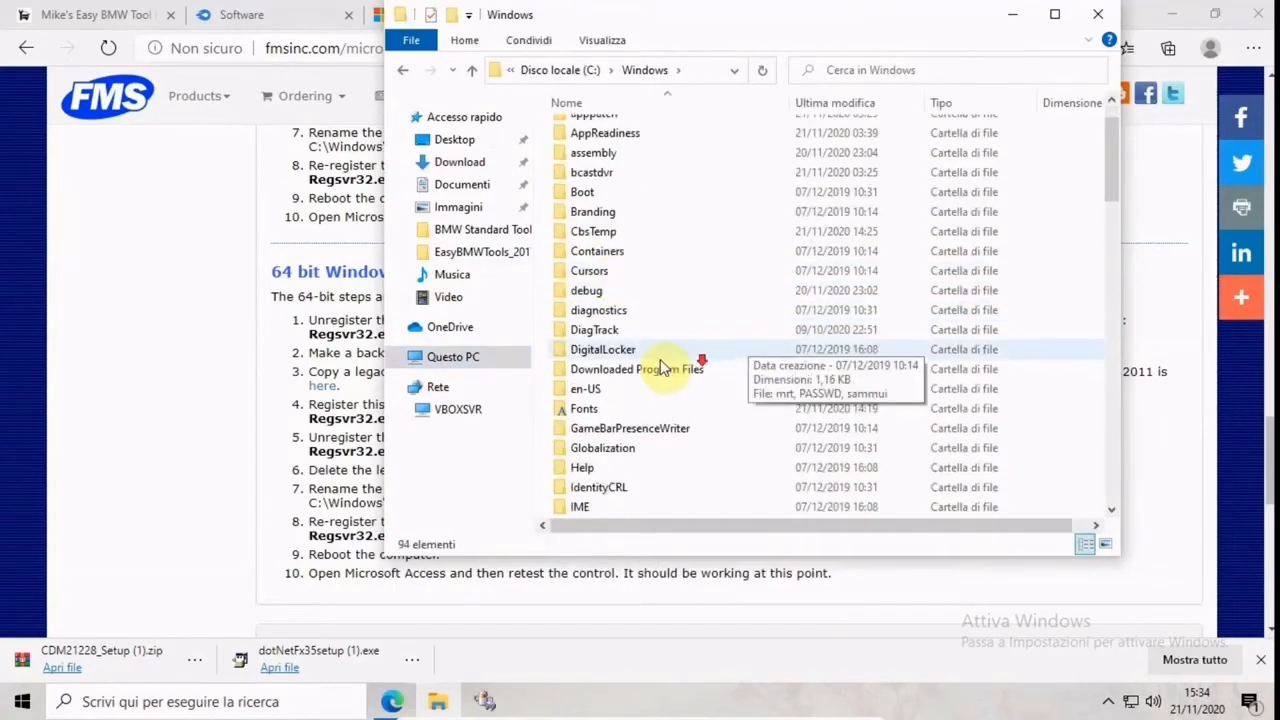
{"action": "scroll", "coordinate": [667, 370], "scroll_direction": "down", "scroll_amount": 3}
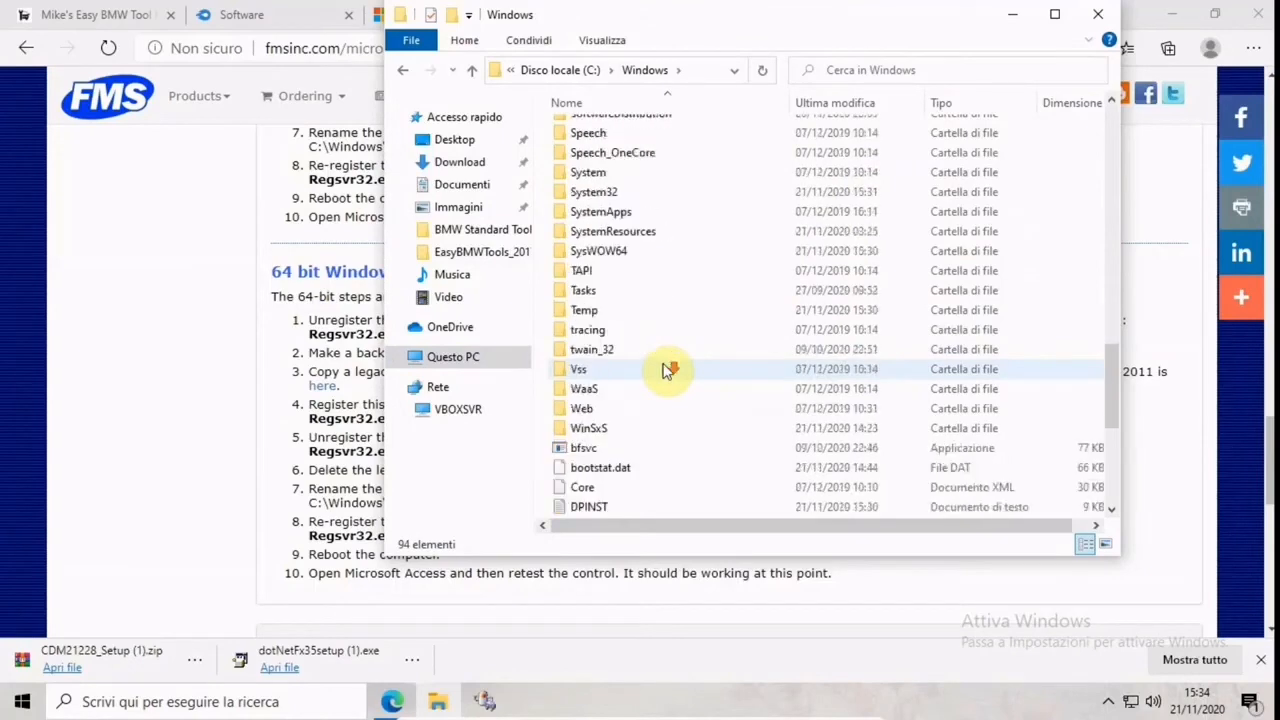
{"action": "scroll", "coordinate": [668, 363], "scroll_direction": "up", "scroll_amount": 2}
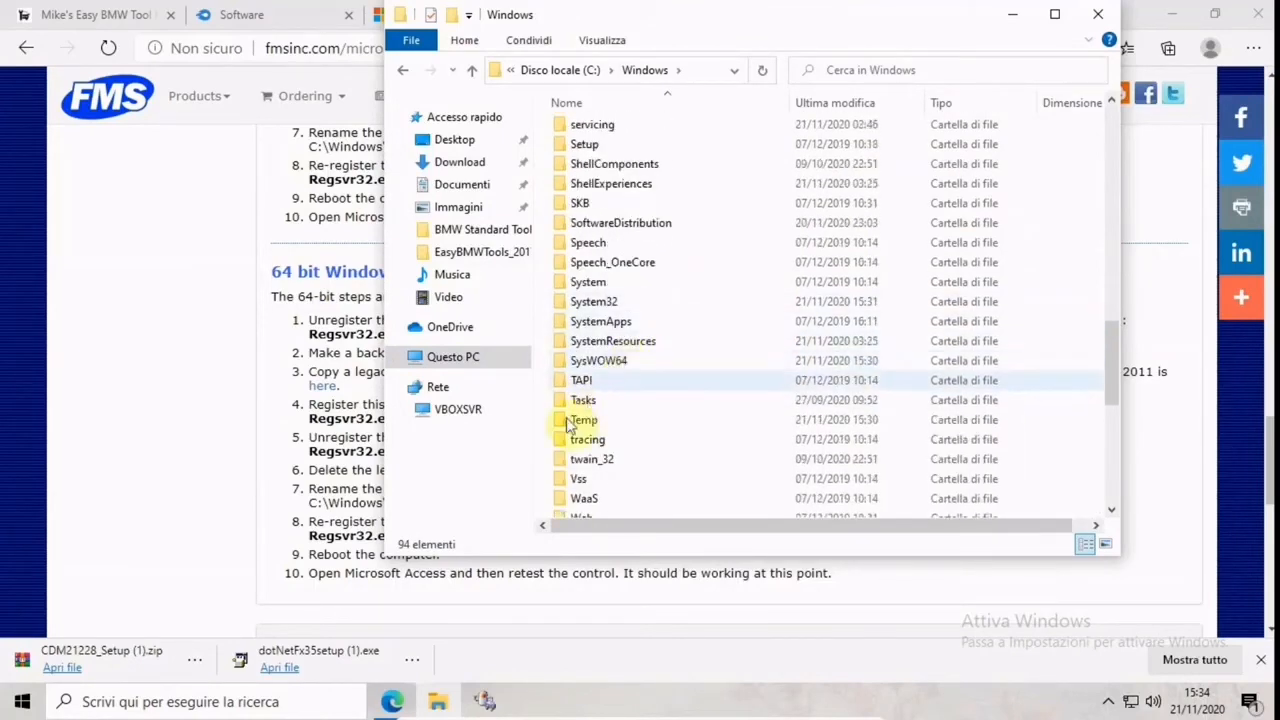
{"action": "left_click", "coordinate": [607, 366]}
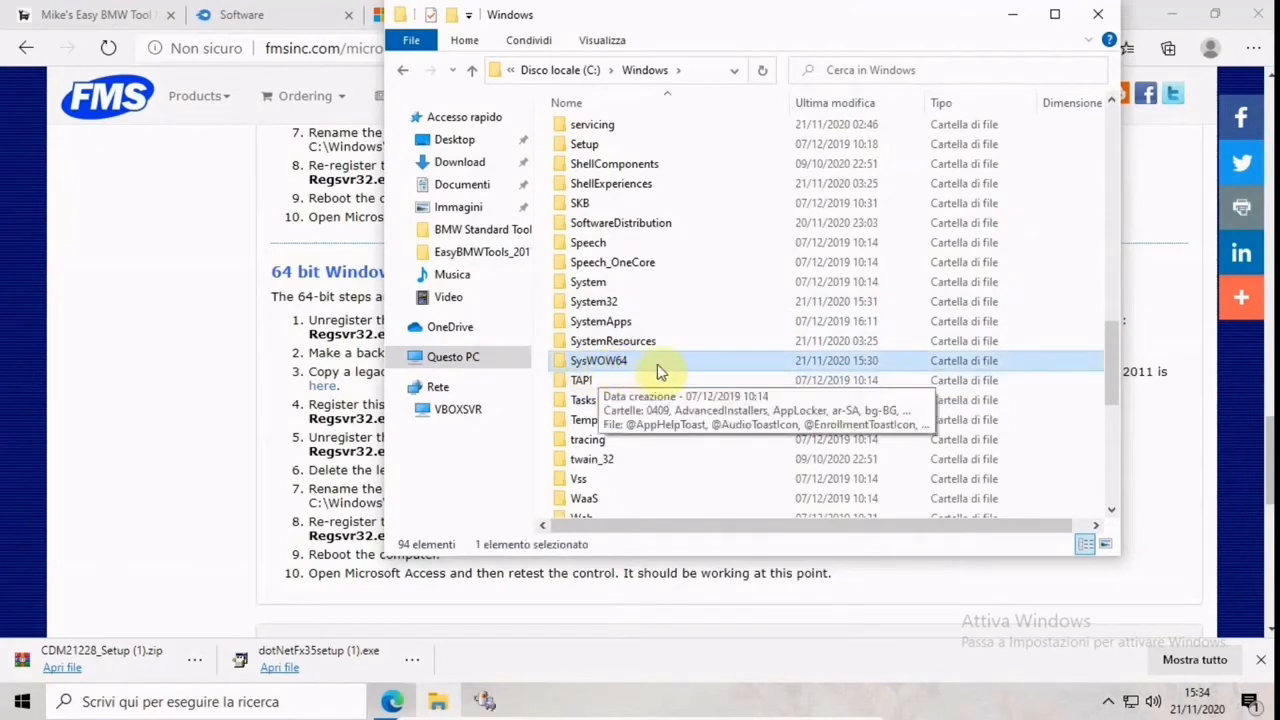
{"action": "left_click", "coordinate": [630, 302]}
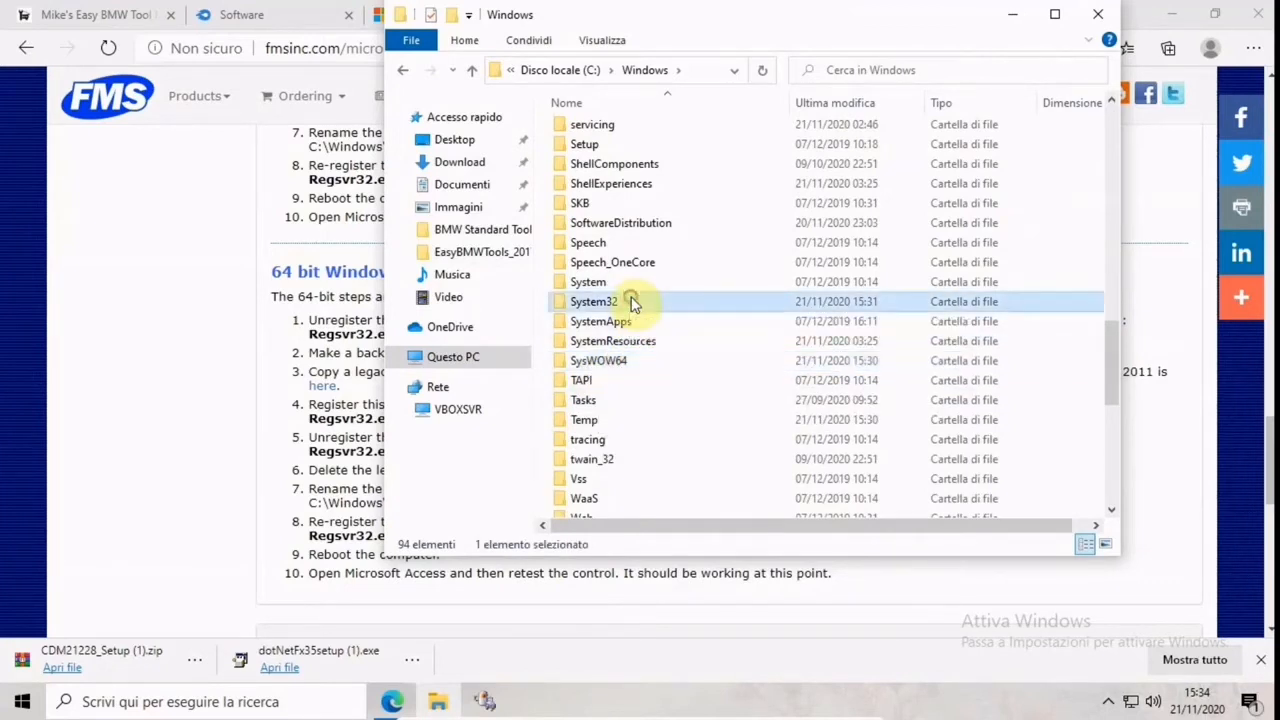
{"action": "double_click", "coordinate": [641, 366]}
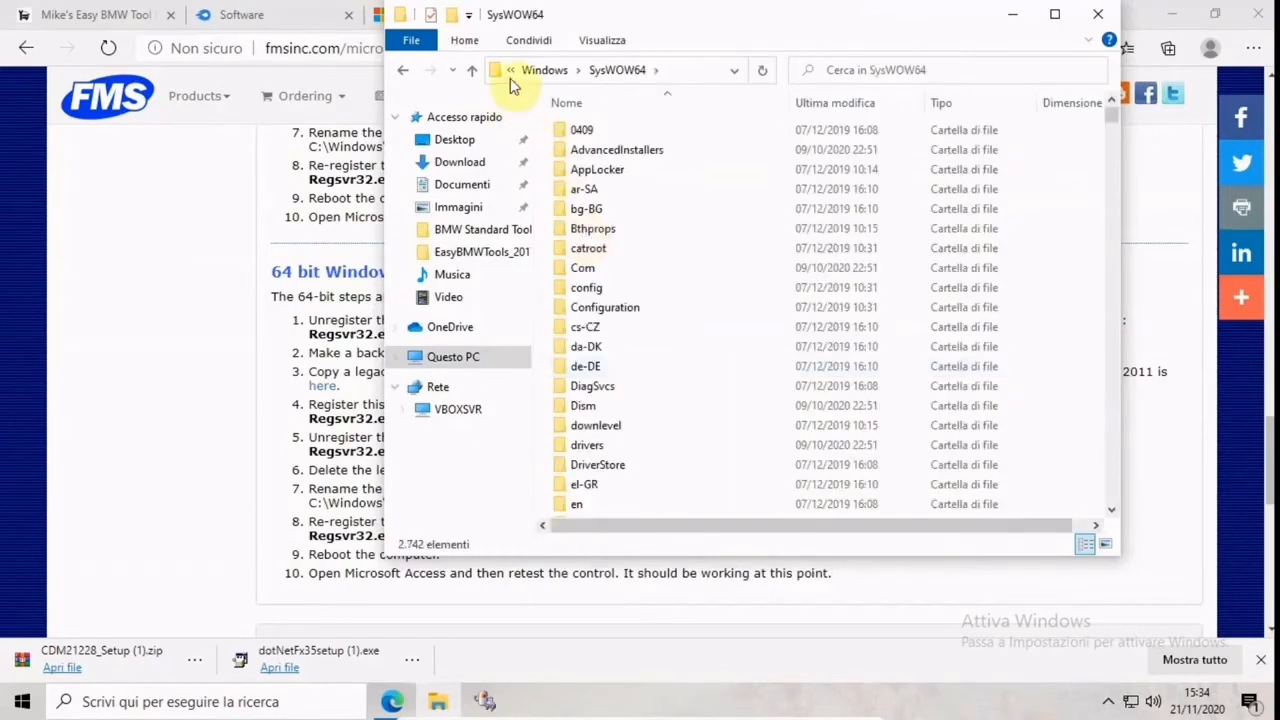
Try to paste MSCOMCTL.OCX into the SysWOW64 folder, then close the file replacement dialog without replacing the file
{"action": "left_click", "coordinate": [466, 40]}
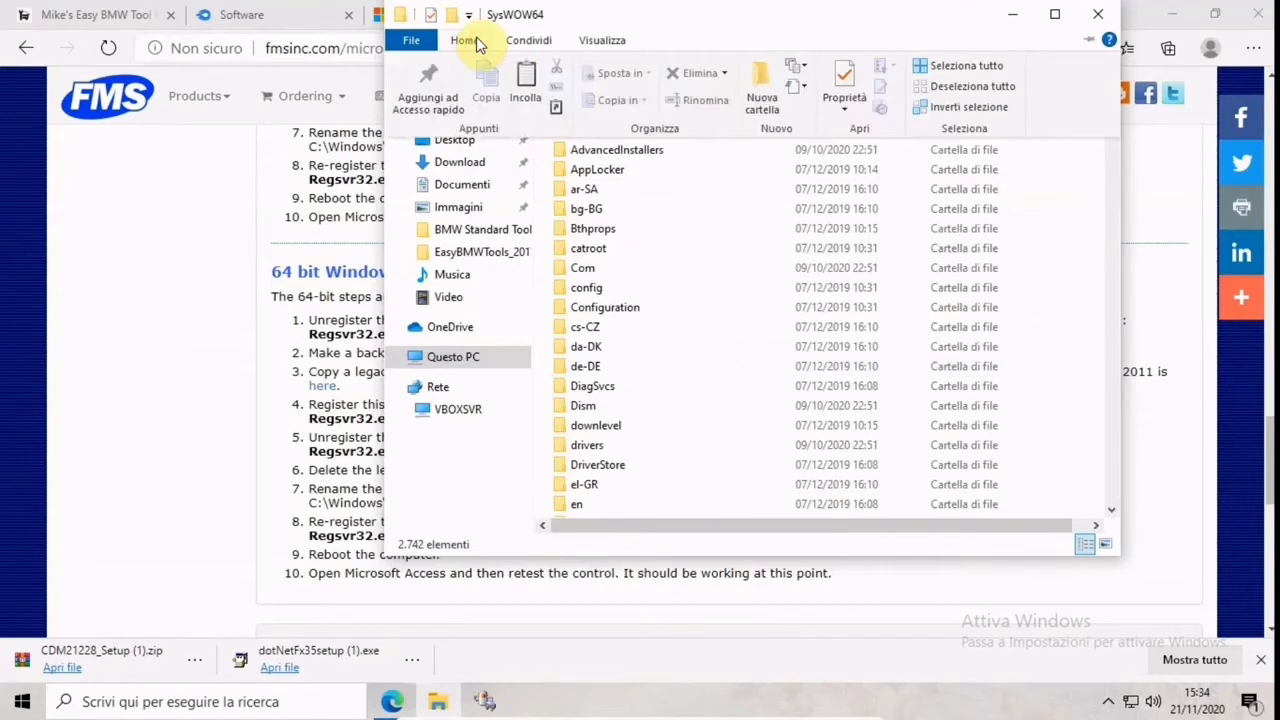
{"action": "left_click", "coordinate": [526, 100]}
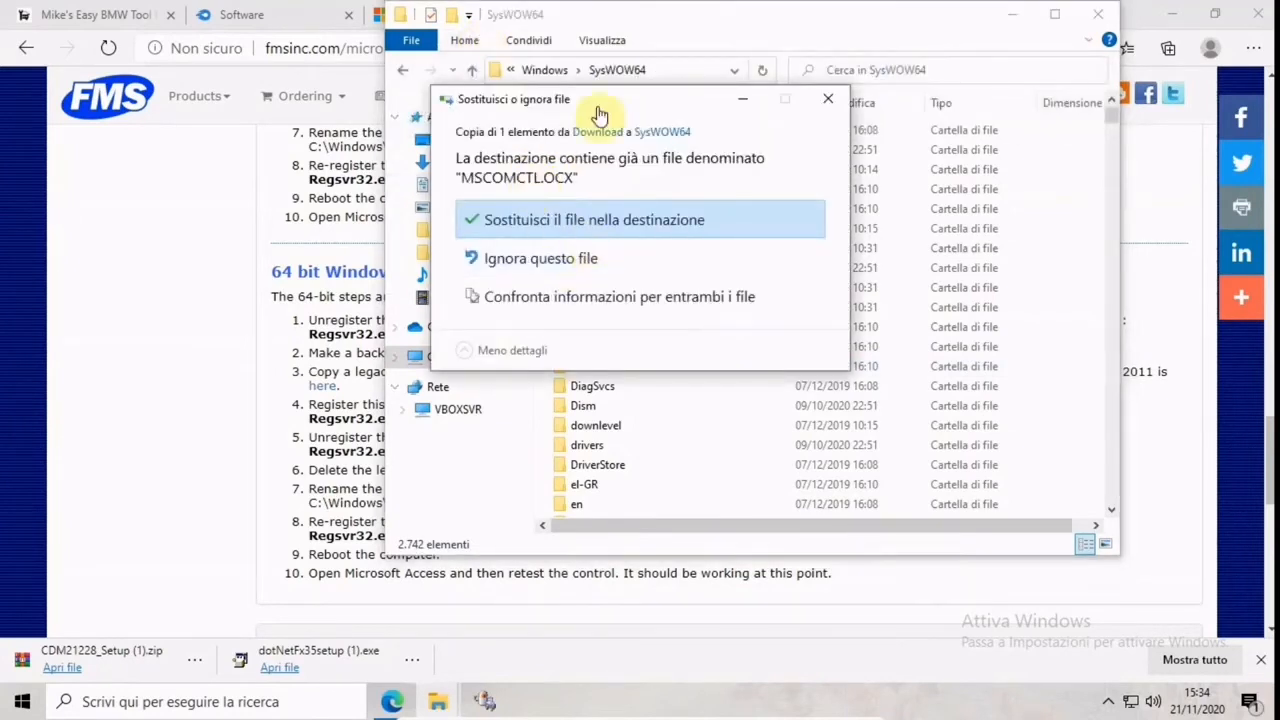
{"action": "left_click", "coordinate": [828, 102]}
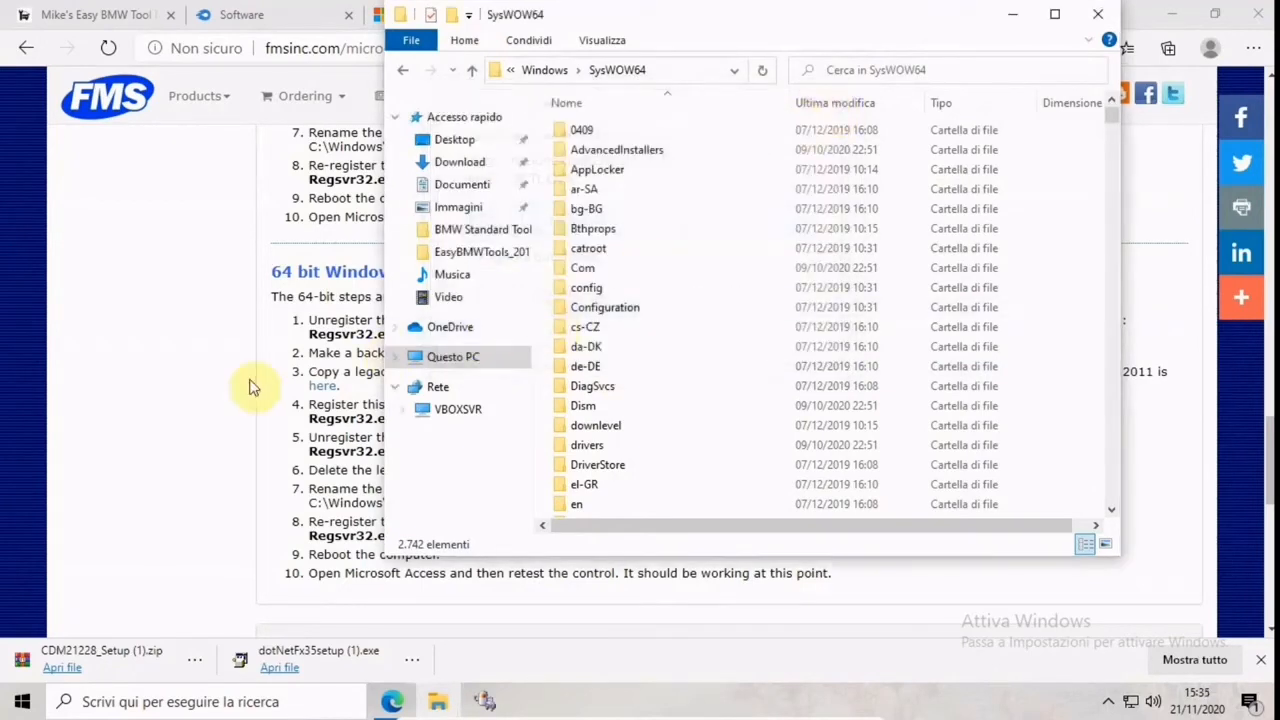
Return to the FMS page and copy the 64-bit unregister command Regsvr32.exe /u C:\Windows\SYSWOW64\MSCOMCTL.OCX
{"action": "left_click", "coordinate": [214, 372]}
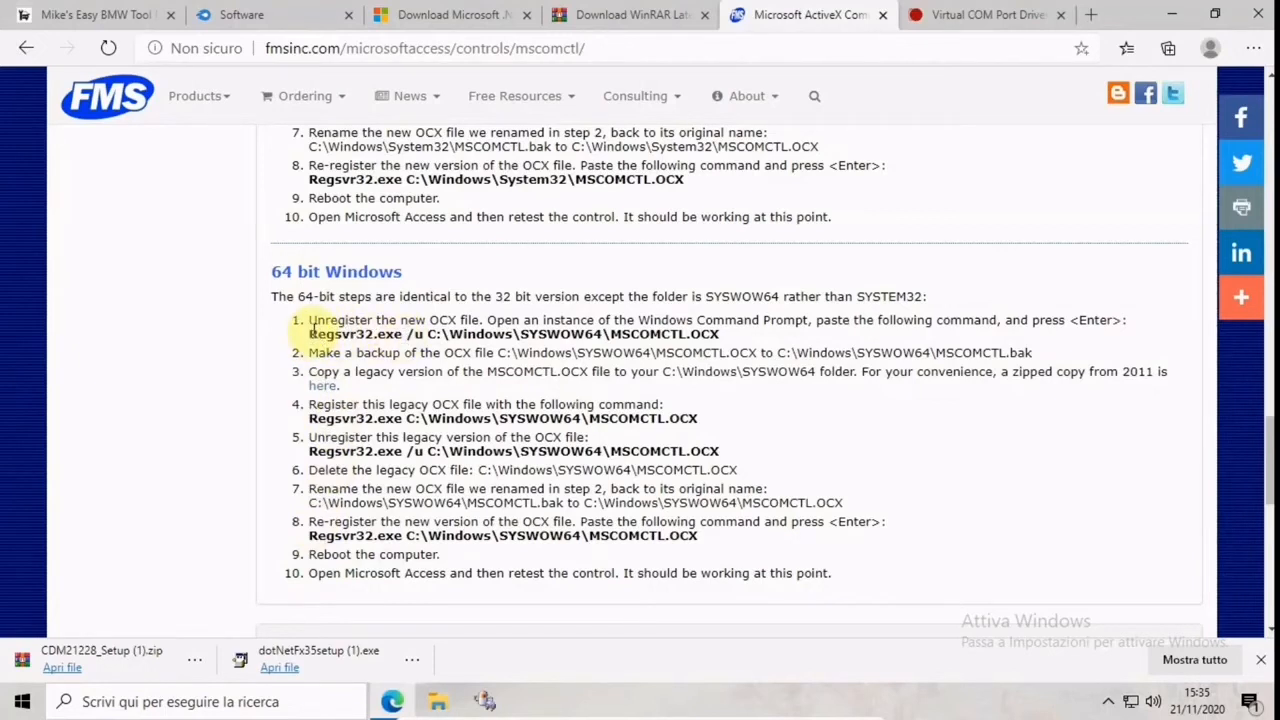
{"action": "left_click_drag", "start_coordinate": [312, 335], "coordinate": [735, 330]}
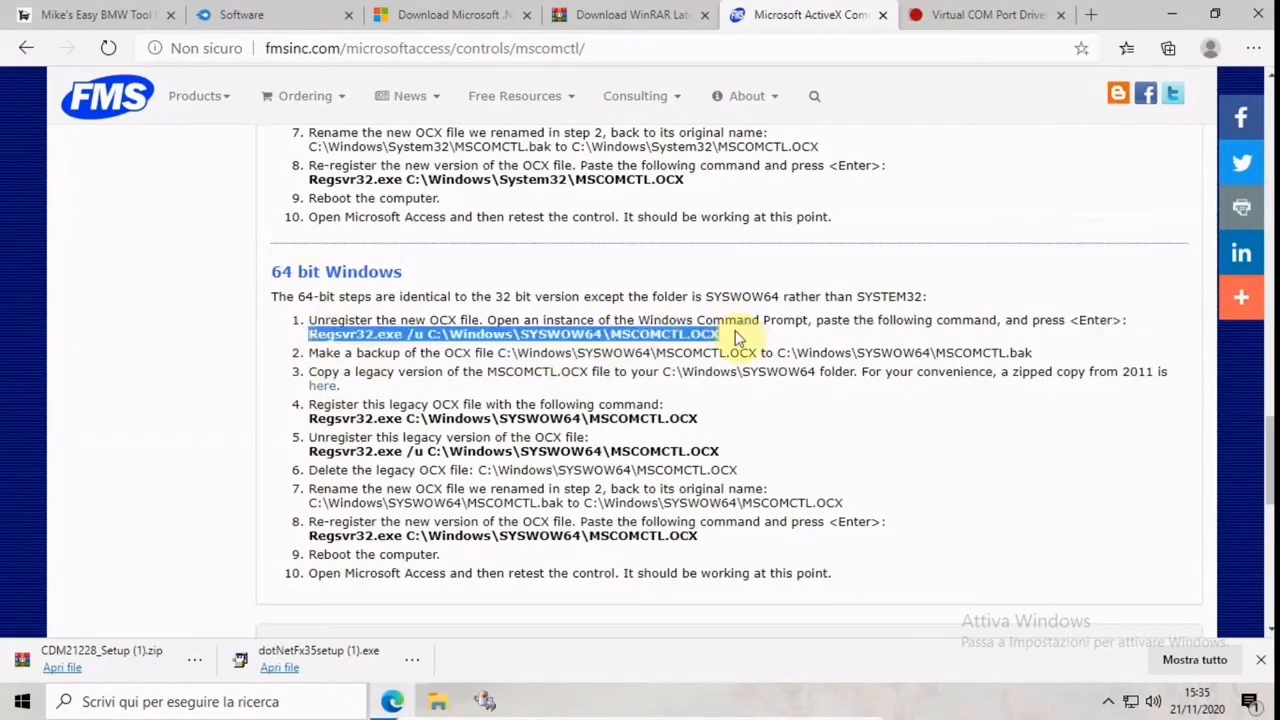
{"action": "right_click", "coordinate": [735, 330]}
{"action": "left_click", "coordinate": [755, 350]}
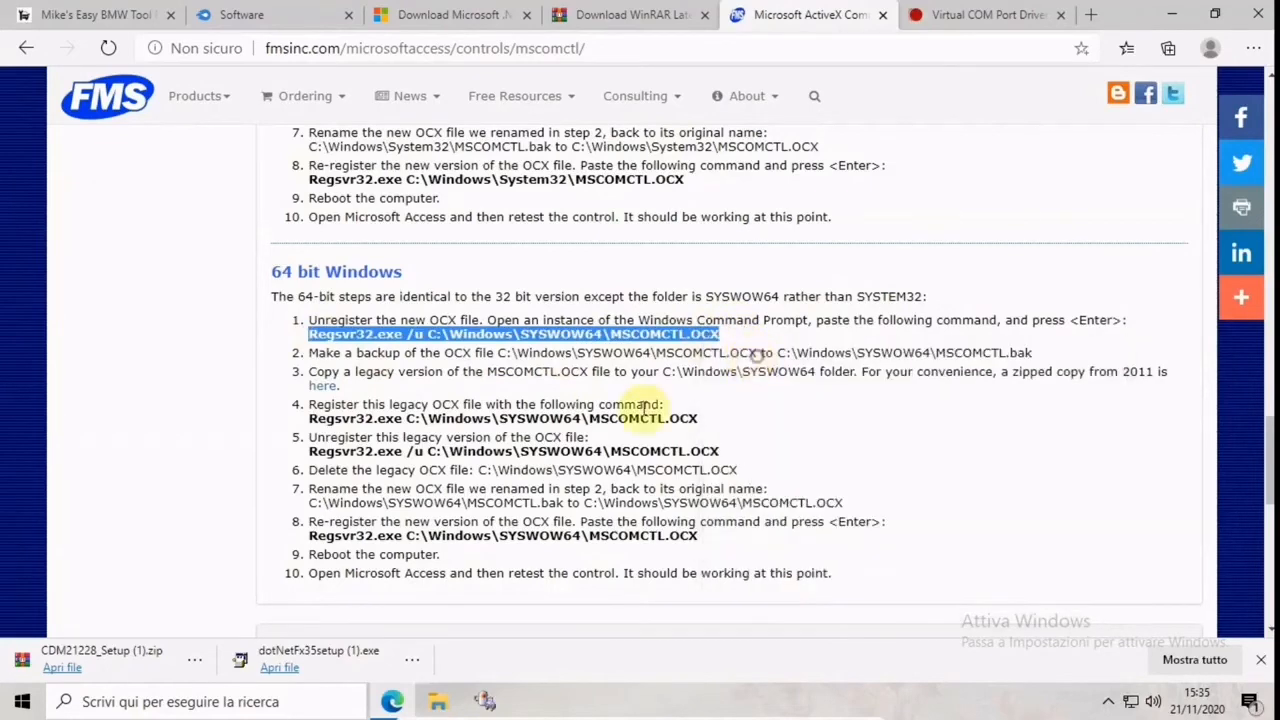
Search Windows for "cmd", run Prompt dei comandi as administrator and bring its window to the front
{"action": "left_click", "coordinate": [100, 701]}
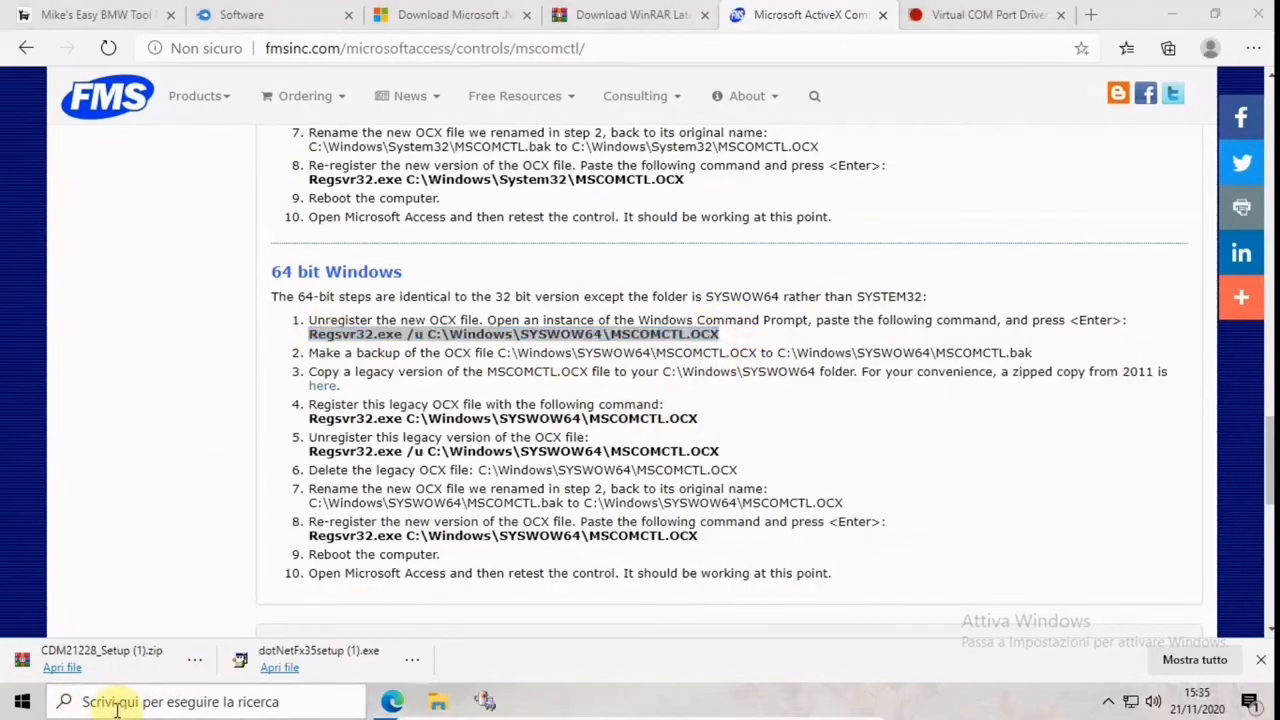
{"action": "type", "text": "dm"}
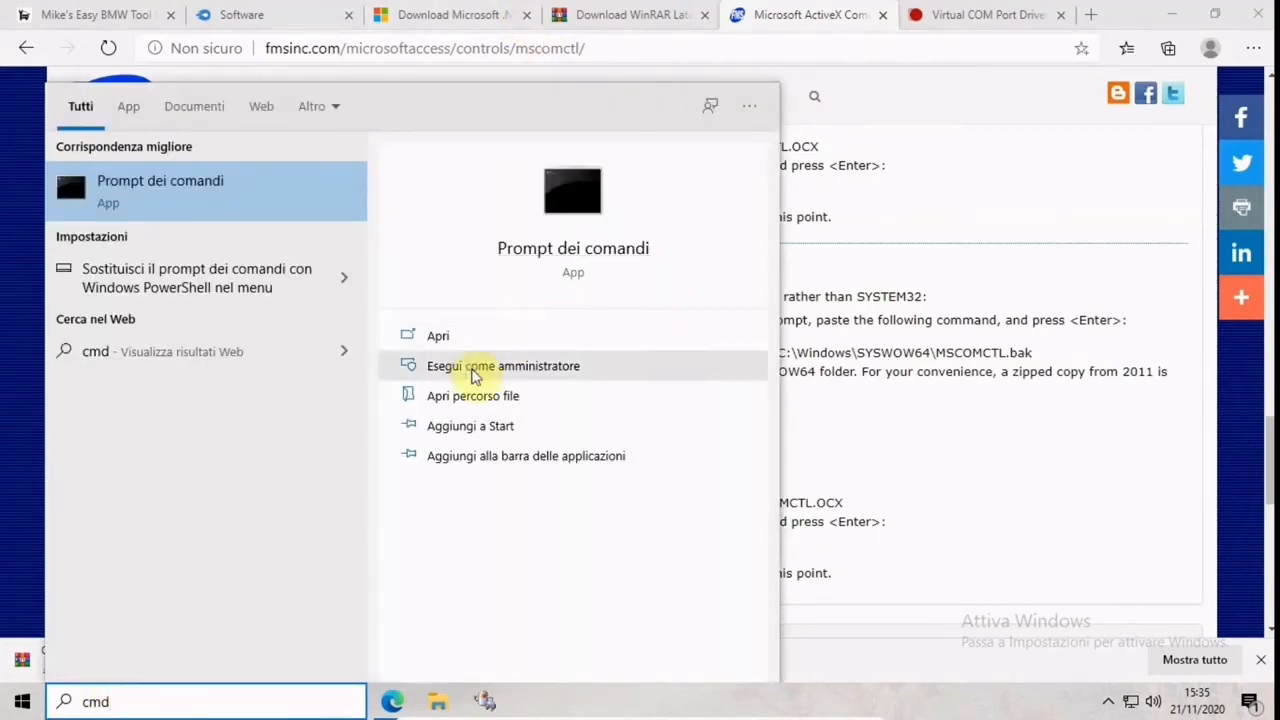
{"action": "left_click", "coordinate": [472, 370]}
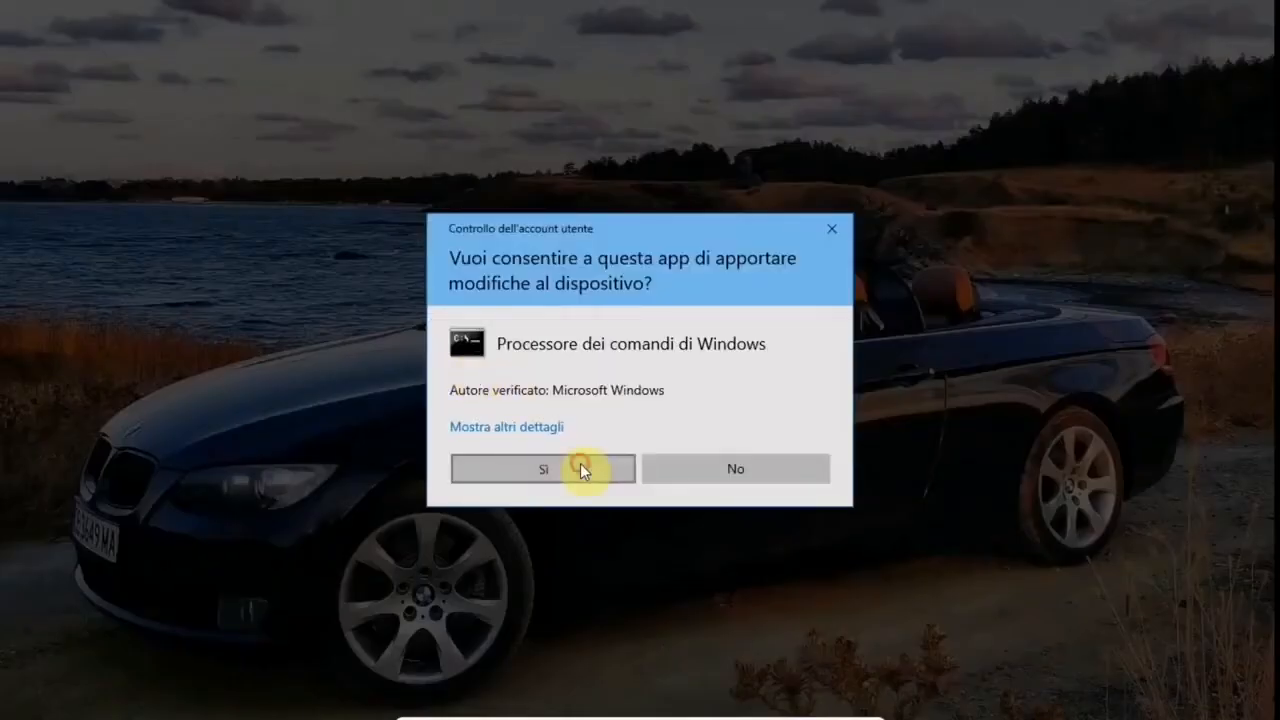
{"action": "left_click", "coordinate": [580, 465]}
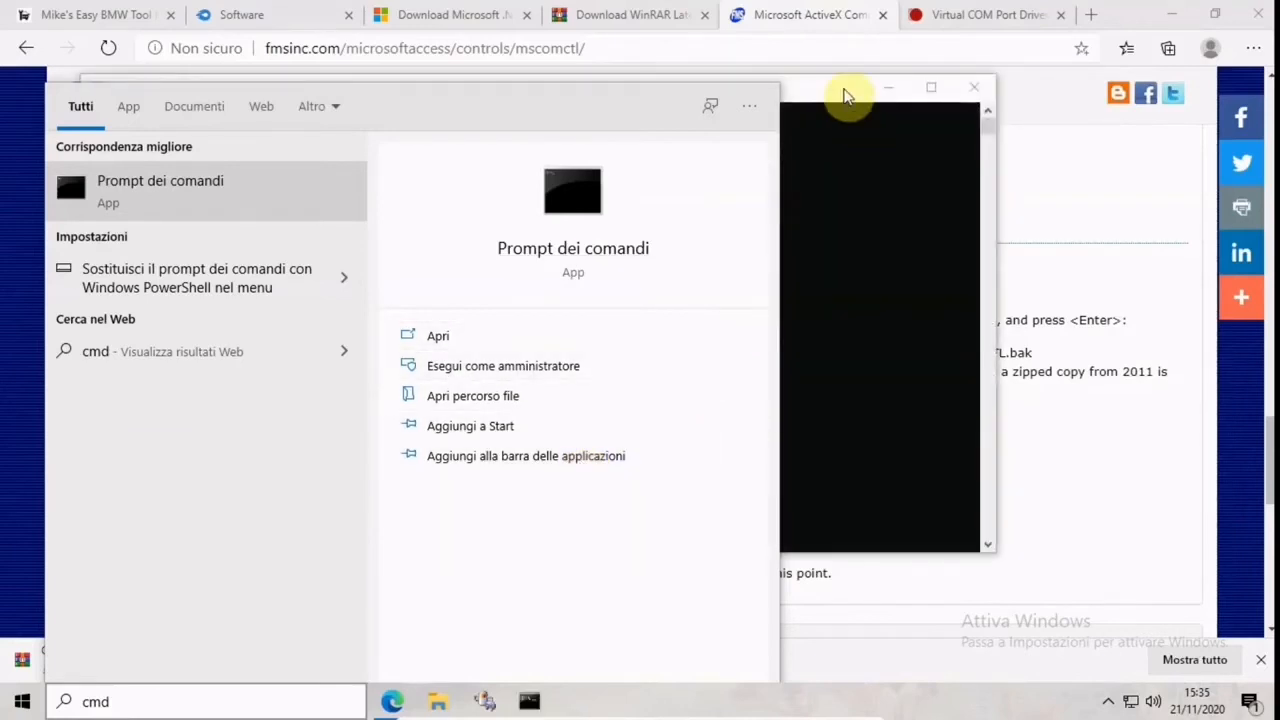
{"action": "left_click", "coordinate": [845, 95]}
{"action": "left_click", "coordinate": [254, 156]}
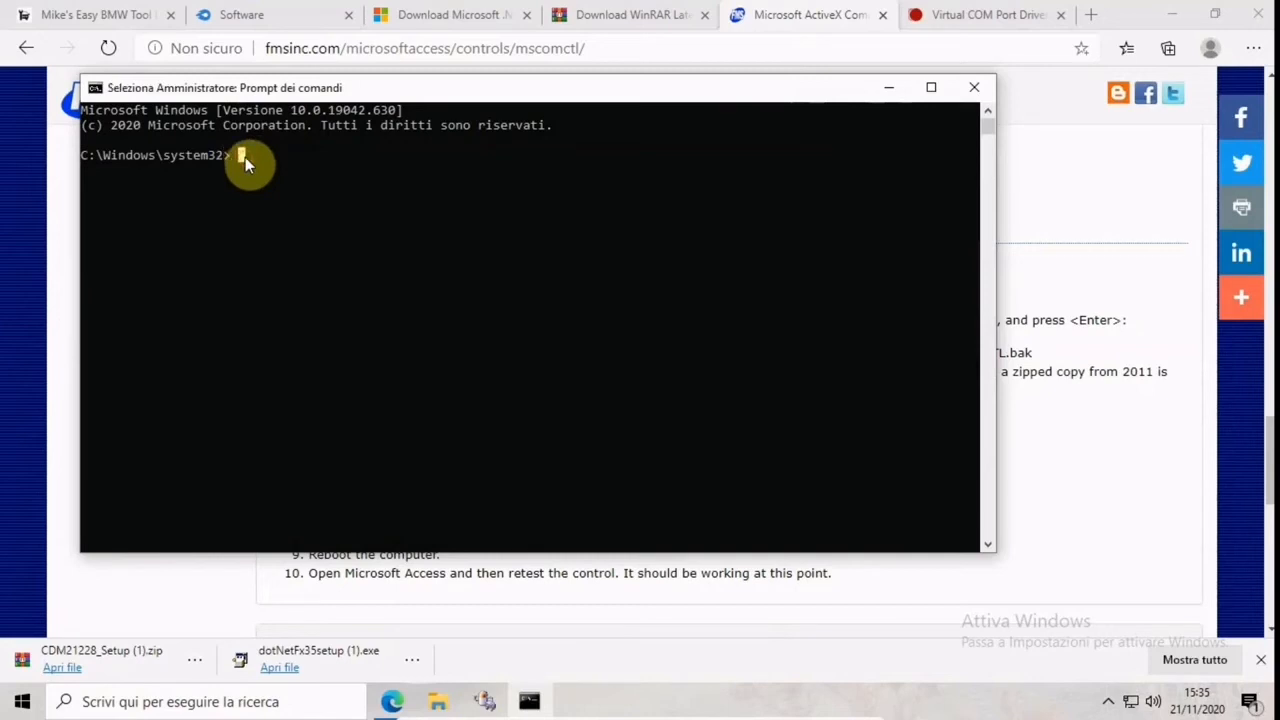
Clear the stray characters from the command line and reposition the Prompt dei comandi window over the instructions page
{"action": "type", "text": "p"}
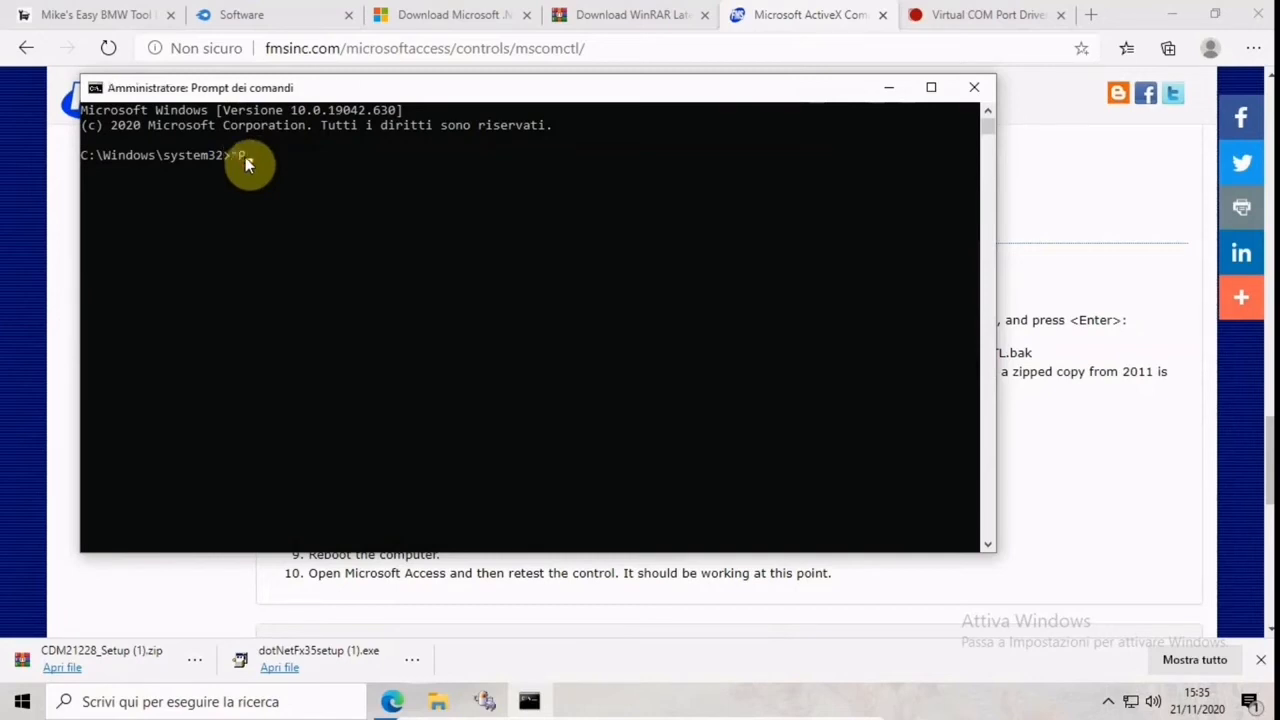
{"action": "key", "text": "BackSpace"}
{"action": "left_click_drag", "start_coordinate": [321, 93], "coordinate": [485, 371]}
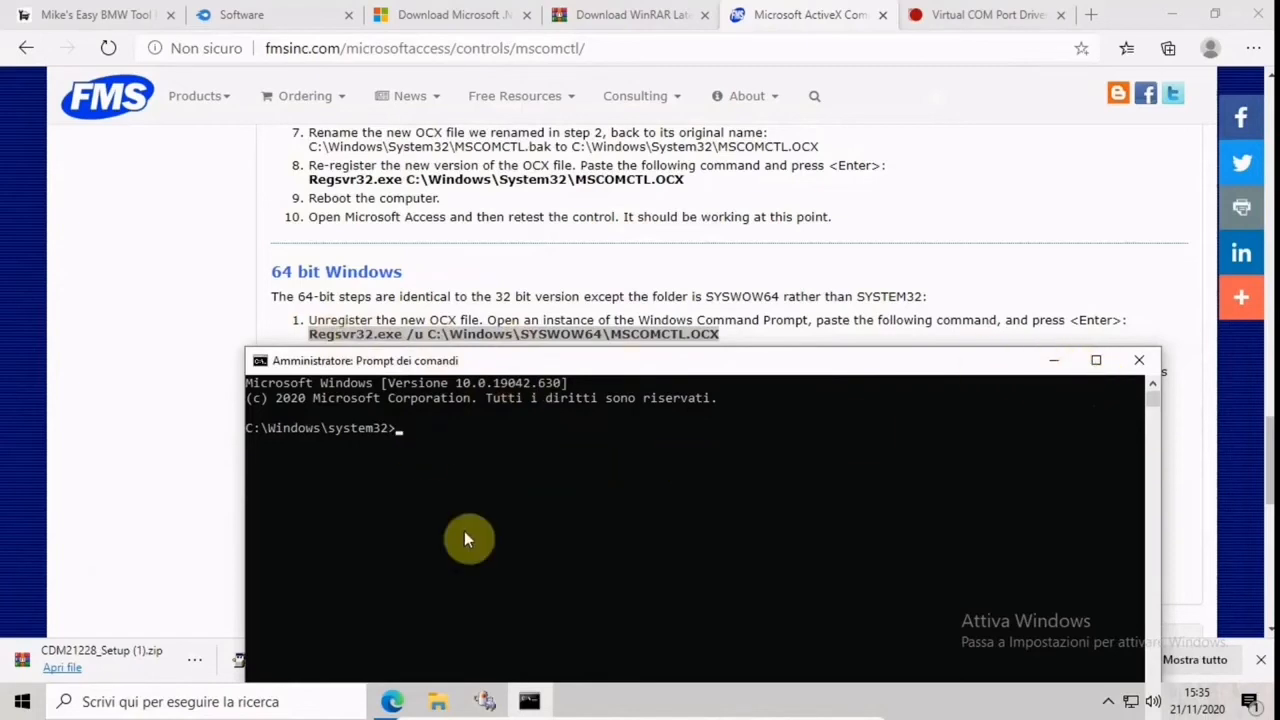
{"action": "left_click_drag", "start_coordinate": [927, 367], "coordinate": [980, 151]}
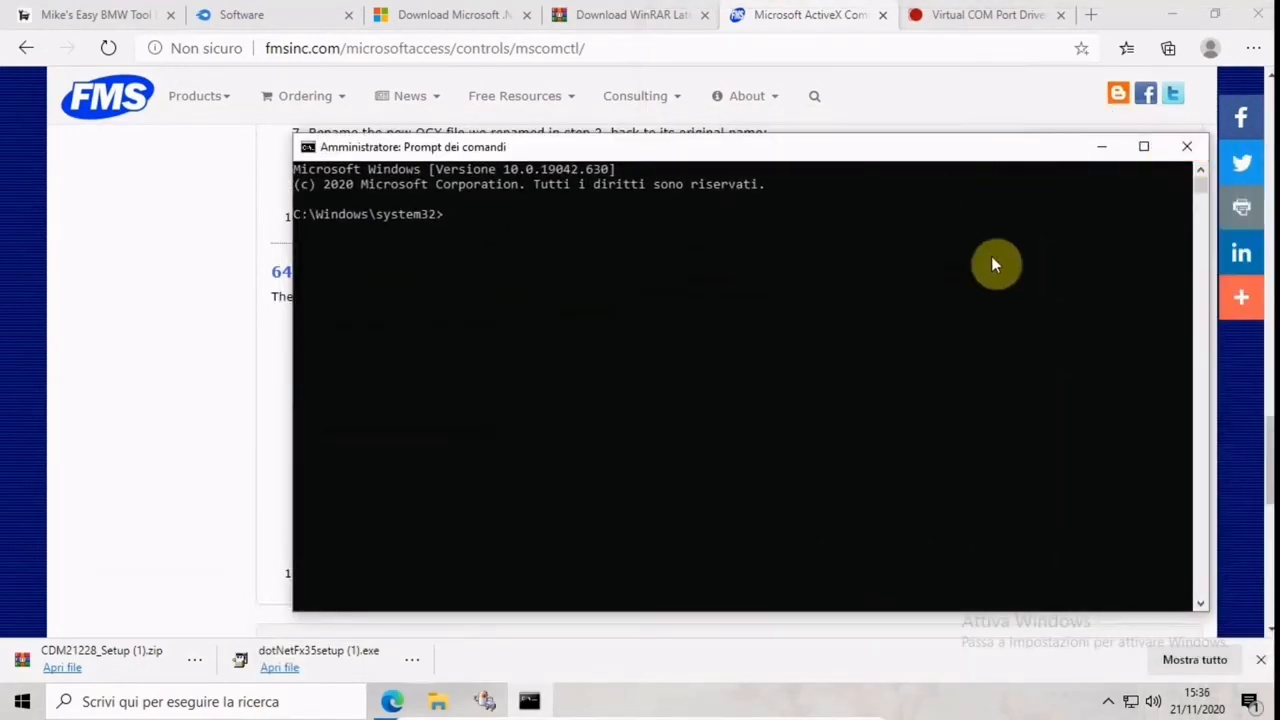
Move Prompt dei comandi off the 64-bit instructions and select the re-register command Regsvr32.exe C:\Windows\SYSWOW64\MSCOMCTL.OCX
{"action": "left_click_drag", "start_coordinate": [998, 153], "coordinate": [1155, 28]}
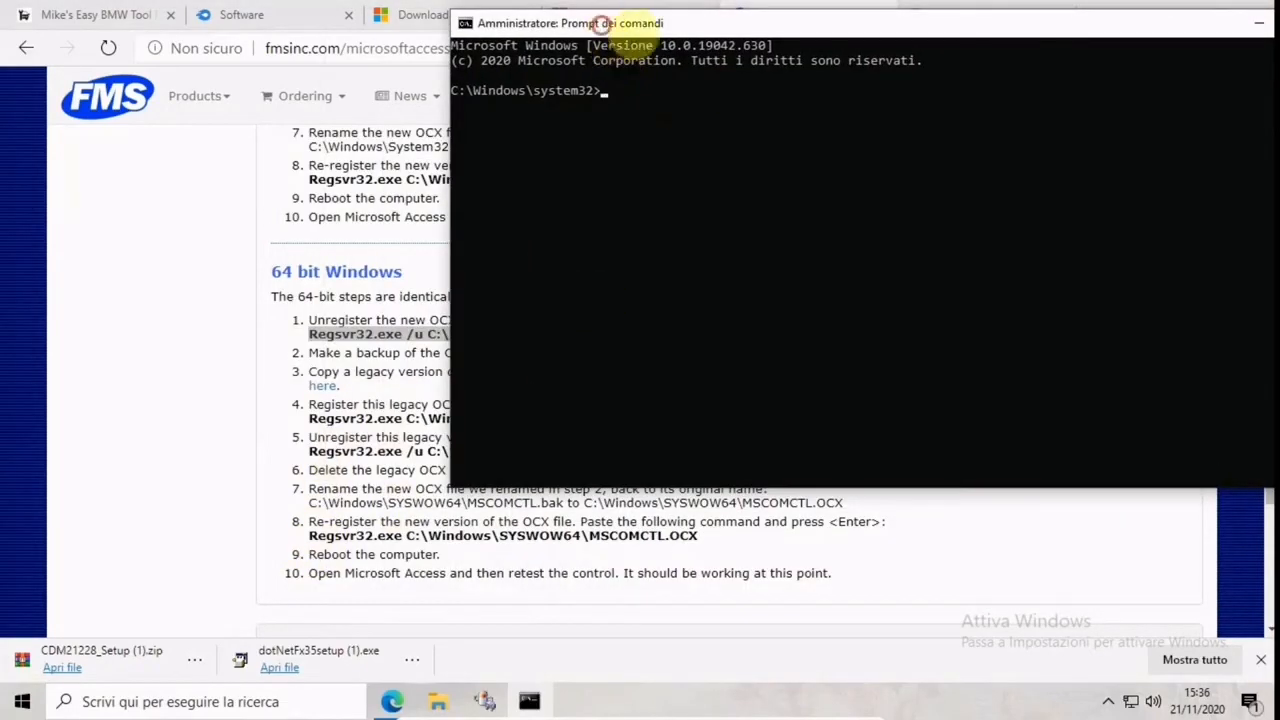
{"action": "left_click_drag", "start_coordinate": [605, 21], "coordinate": [800, 597]}
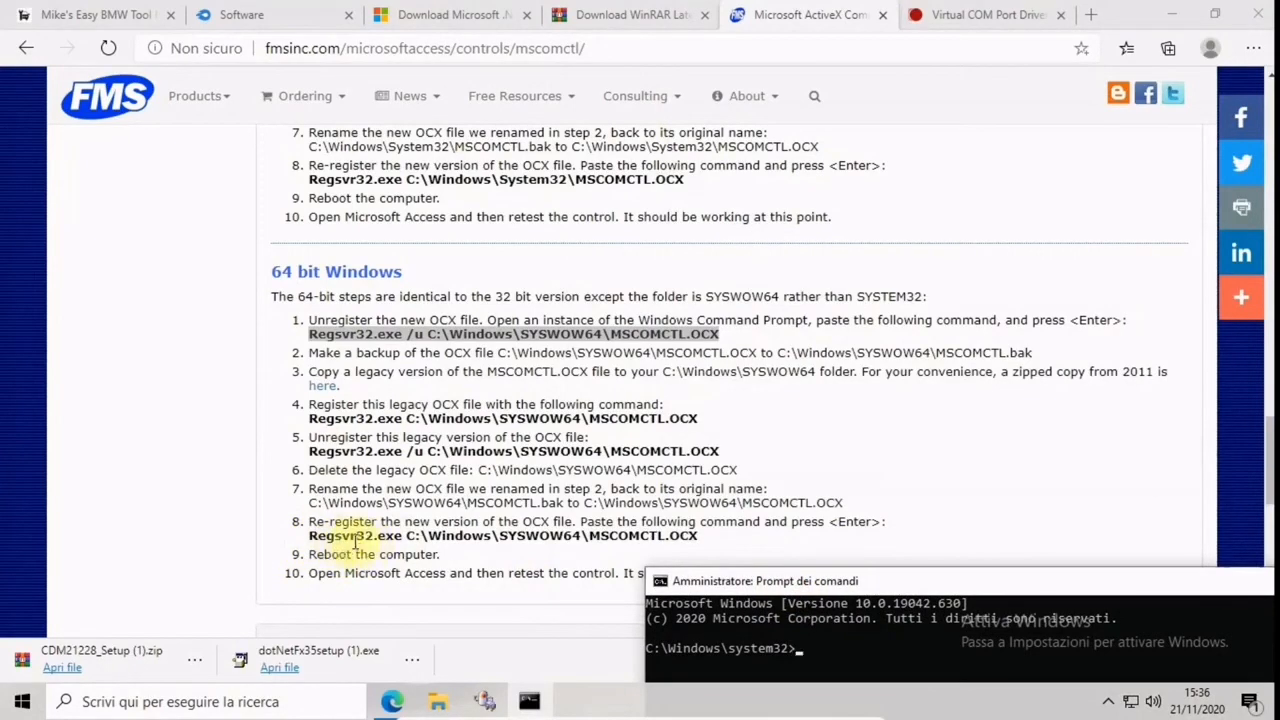
{"action": "left_click", "coordinate": [708, 539]}
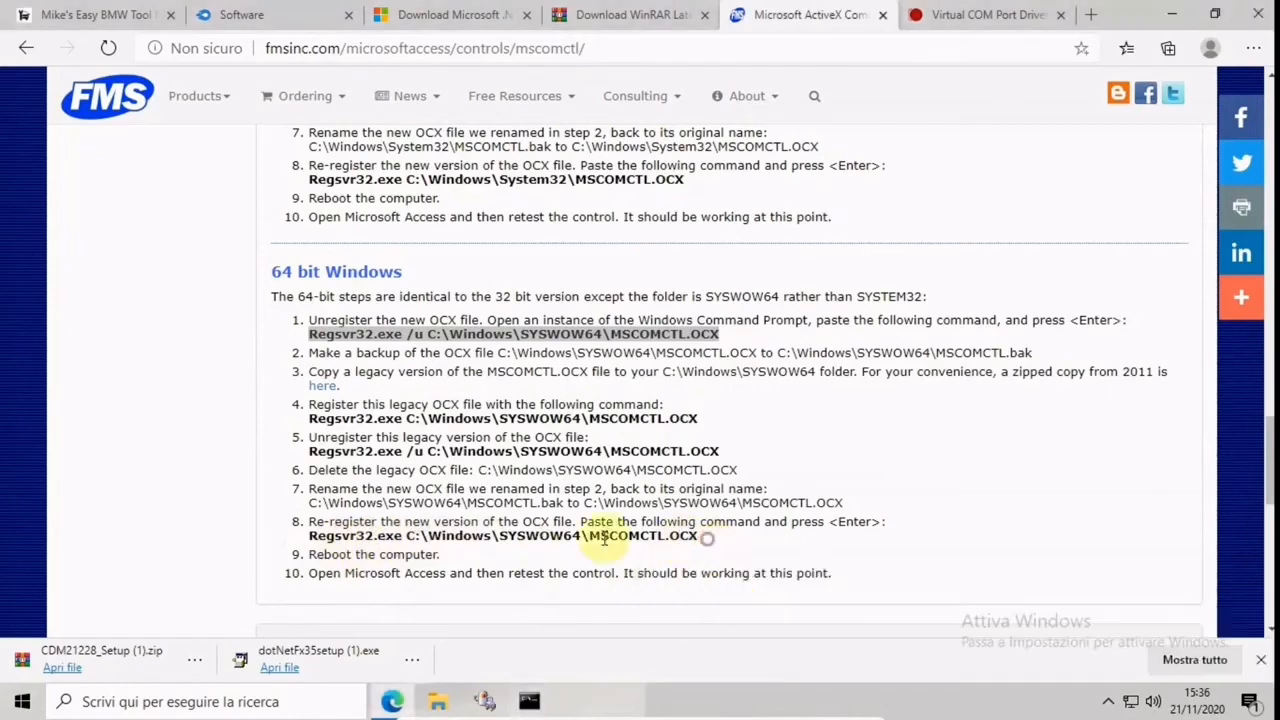
{"action": "left_click_drag", "start_coordinate": [700, 538], "coordinate": [306, 530]}
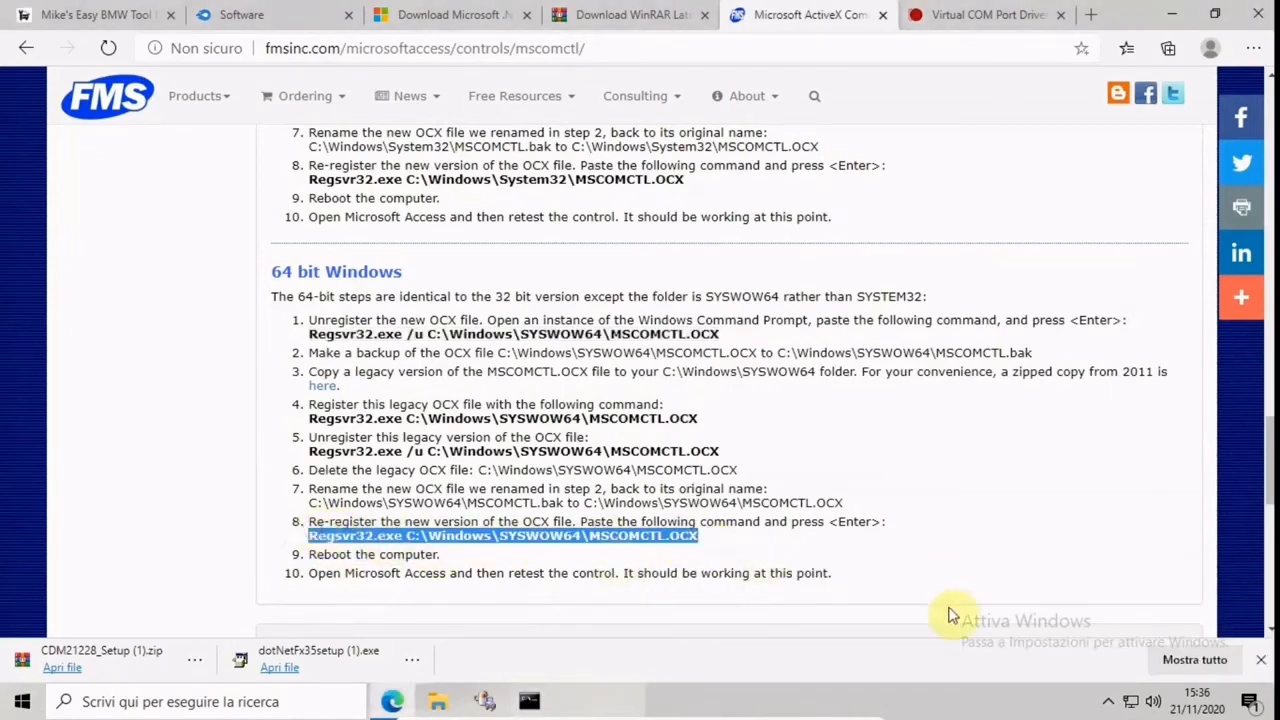
Bring Prompt dei comandi back in front of the instructions page and close it without running a command
{"action": "left_click", "coordinate": [529, 701]}
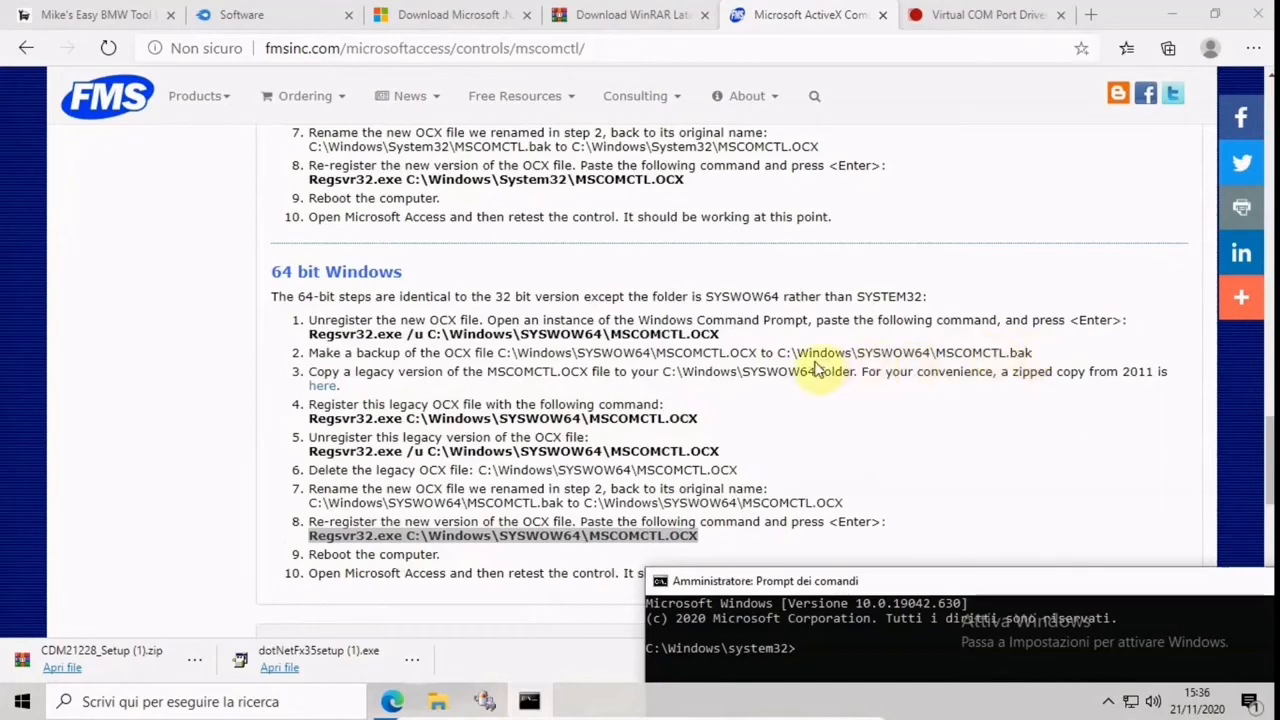
{"action": "left_click_drag", "start_coordinate": [940, 585], "coordinate": [643, 180]}
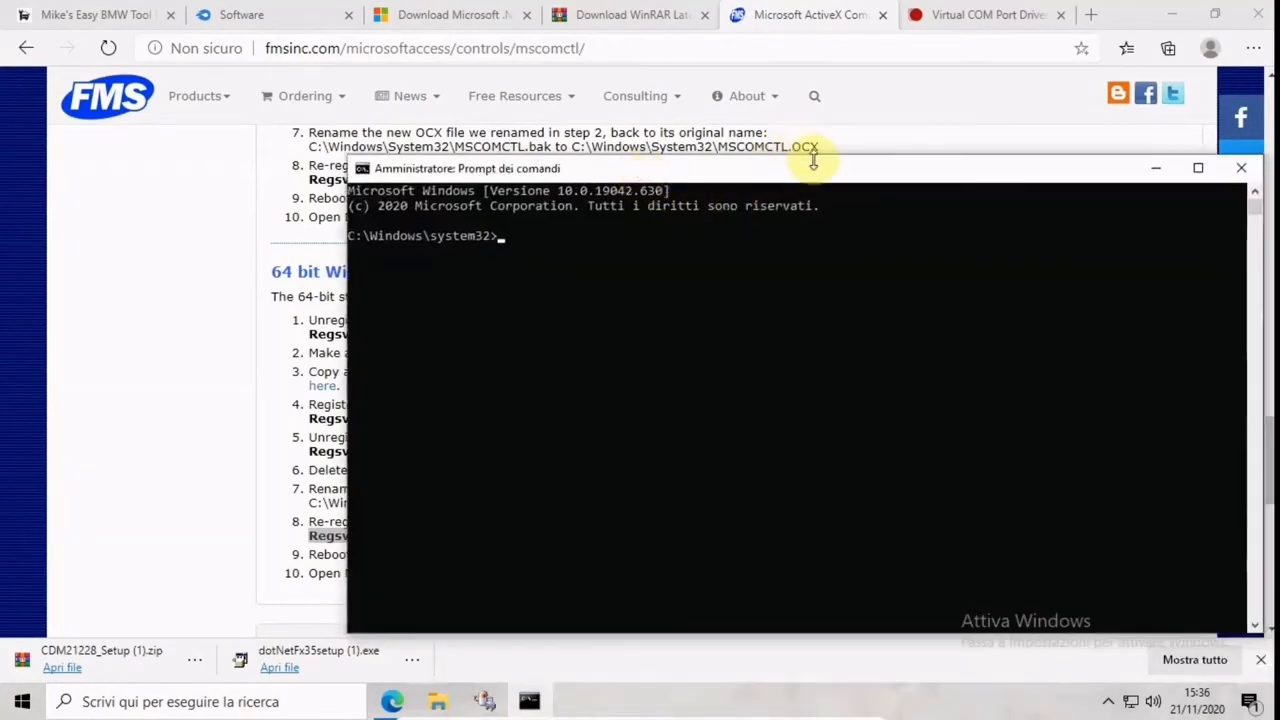
{"action": "left_click_drag", "start_coordinate": [813, 163], "coordinate": [688, 180]}
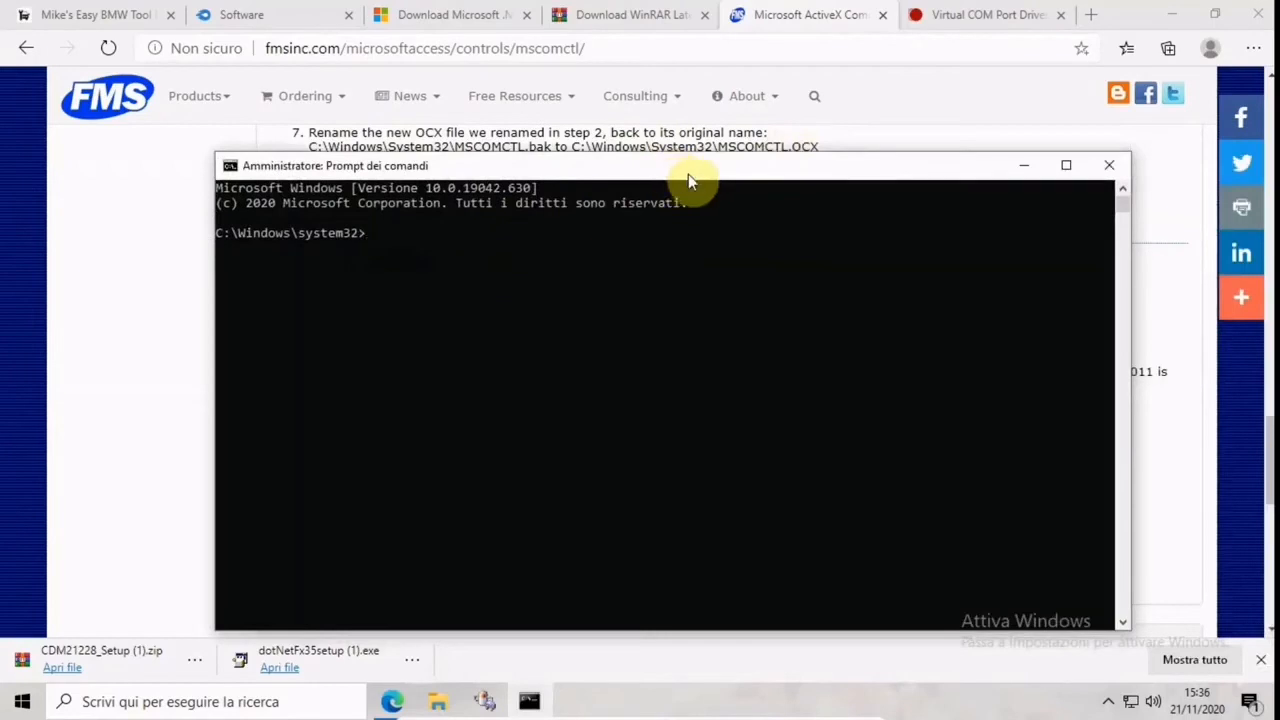
{"action": "left_click", "coordinate": [1110, 166]}
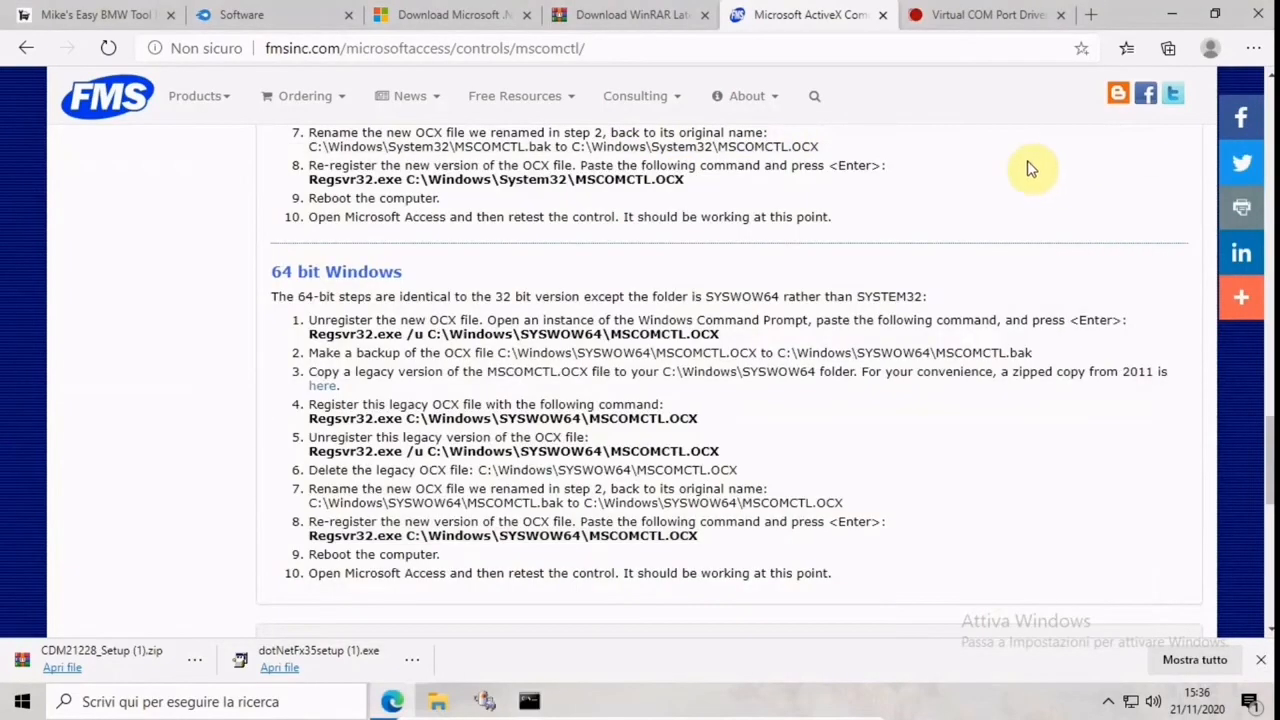
Minimize the browser and close the SysWOW64 folder window to return to BMW Coding Tool
{"action": "left_click_drag", "start_coordinate": [1029, 166], "coordinate": [1160, 60]}
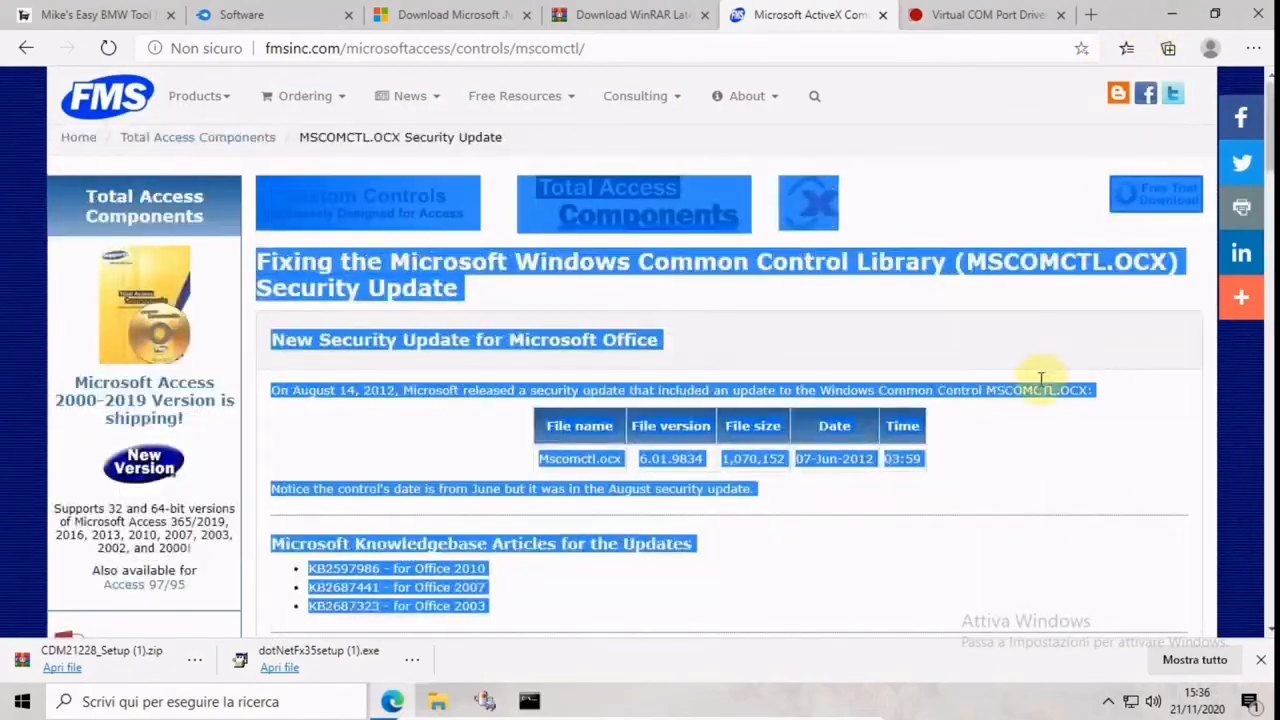
{"action": "left_click", "coordinate": [1171, 14]}
{"action": "left_click", "coordinate": [1116, 175]}
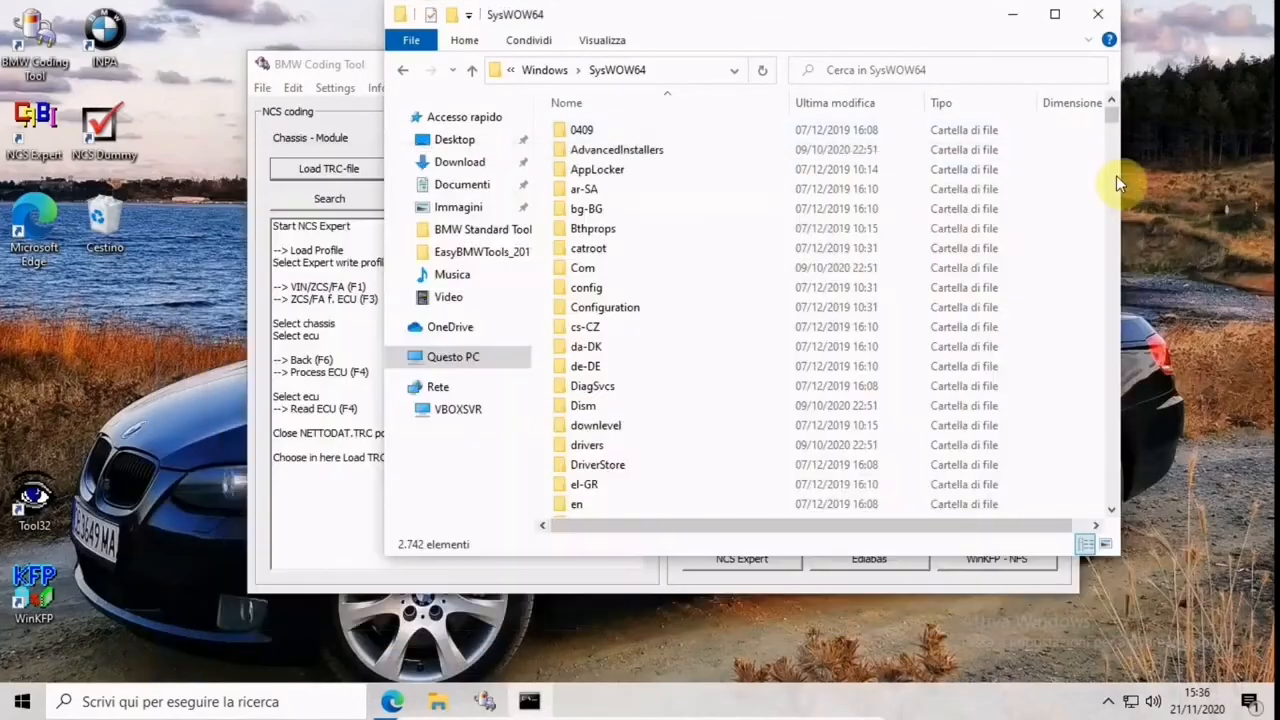
{"action": "left_click", "coordinate": [1097, 16]}
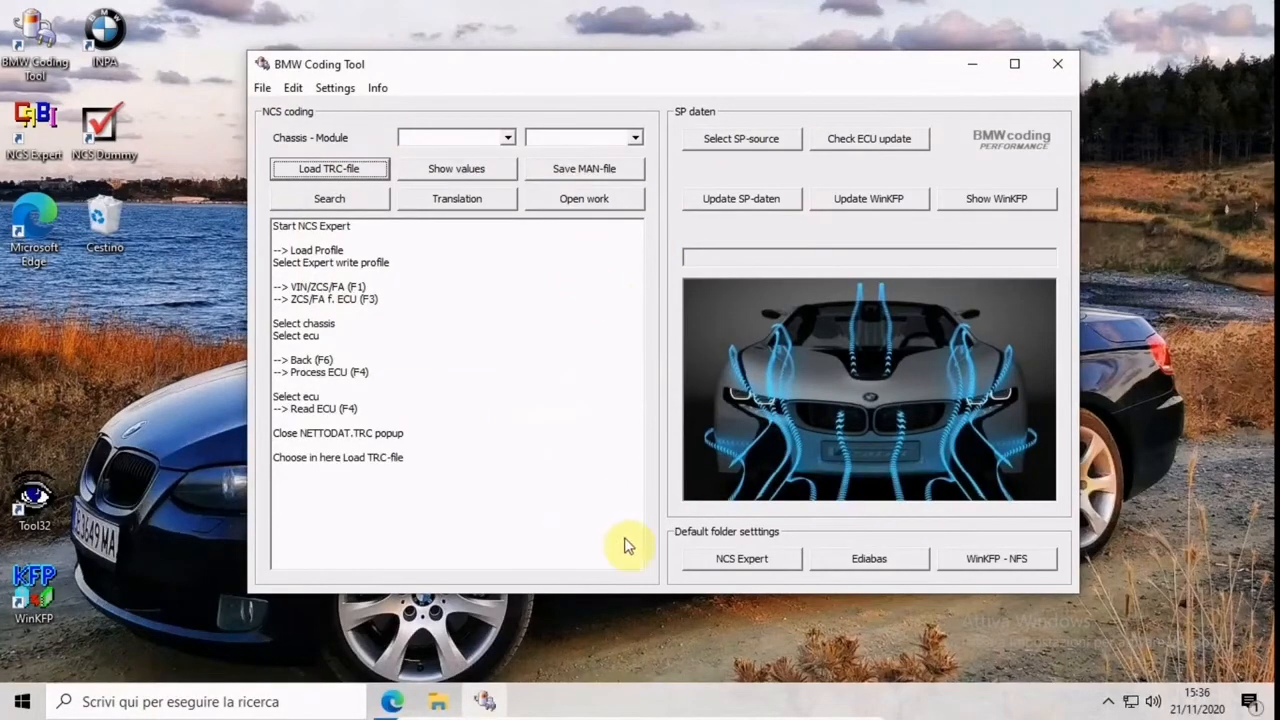
Set the default NCS Expert folder to NCSEXPER on Disco locale (C:)
{"action": "left_click", "coordinate": [739, 561]}
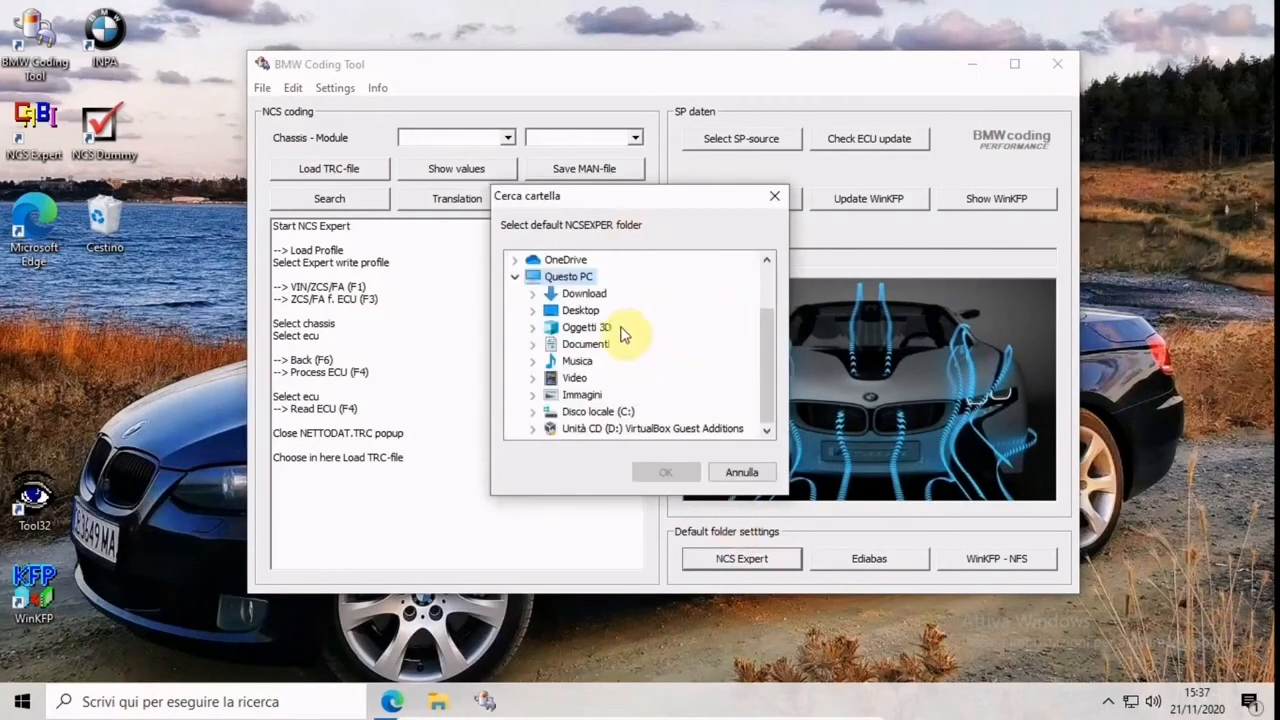
{"action": "double_click", "coordinate": [585, 412]}
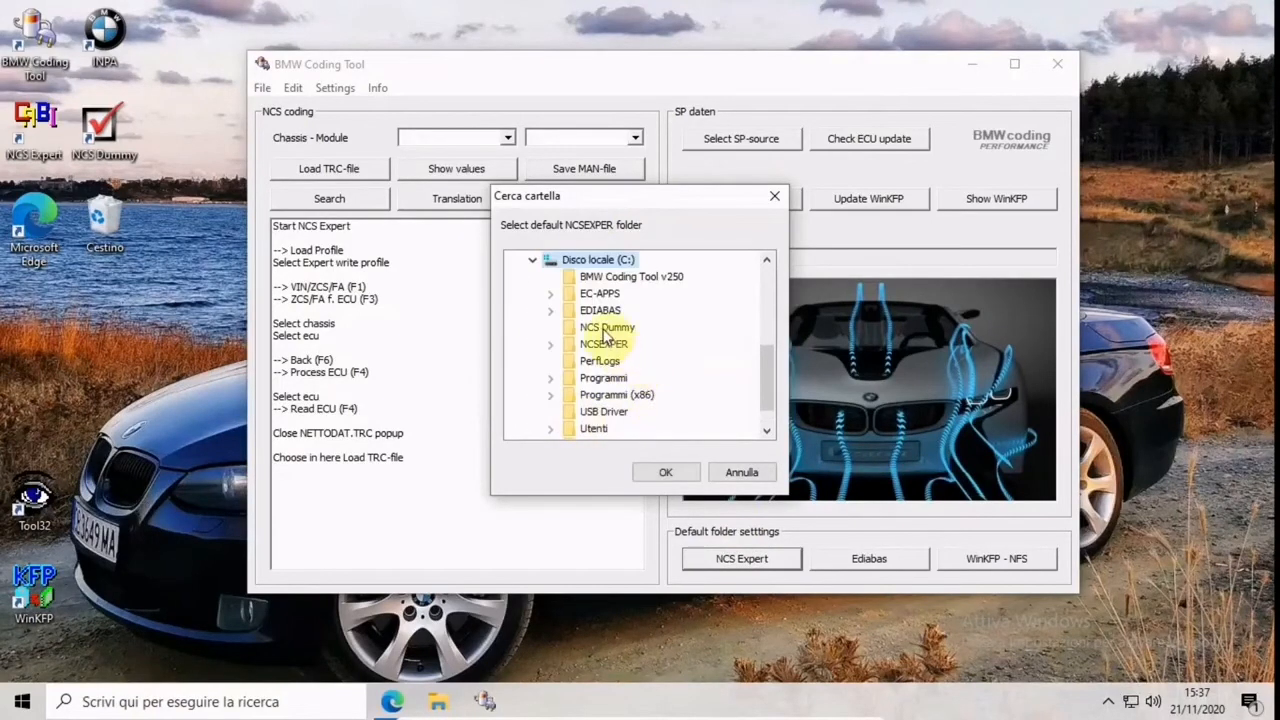
{"action": "left_click", "coordinate": [603, 345]}
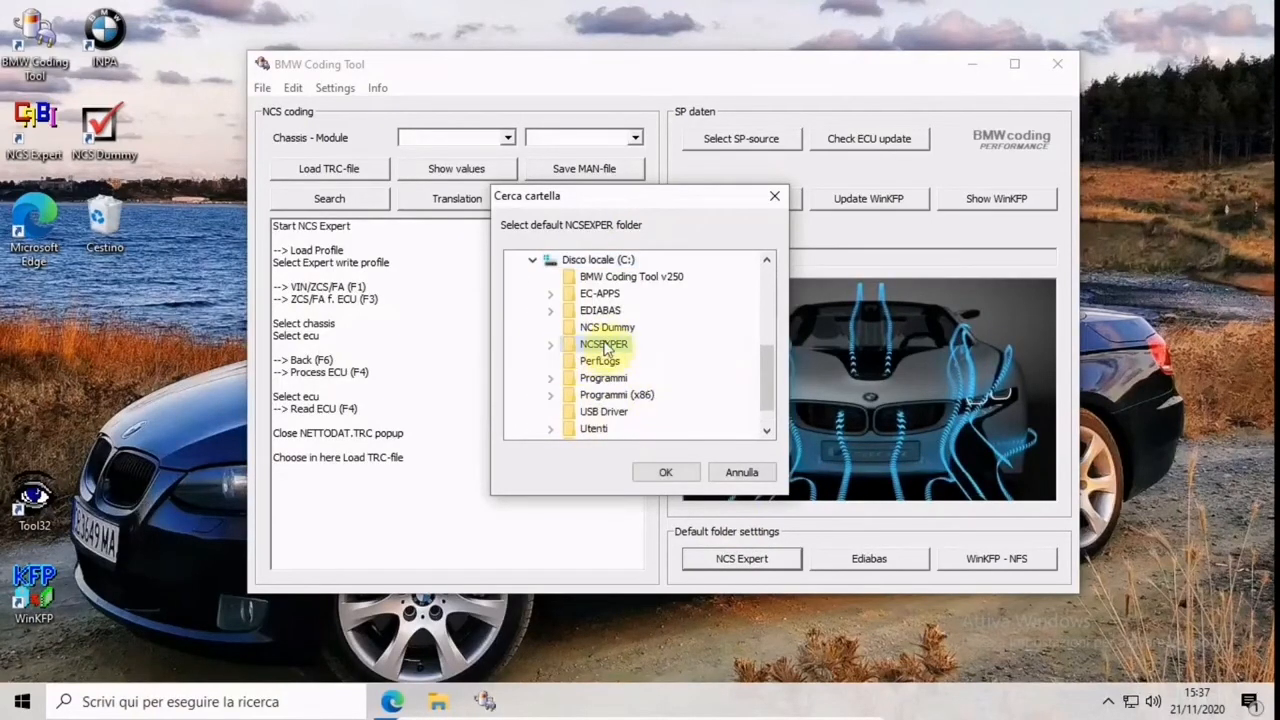
{"action": "left_click", "coordinate": [665, 475]}
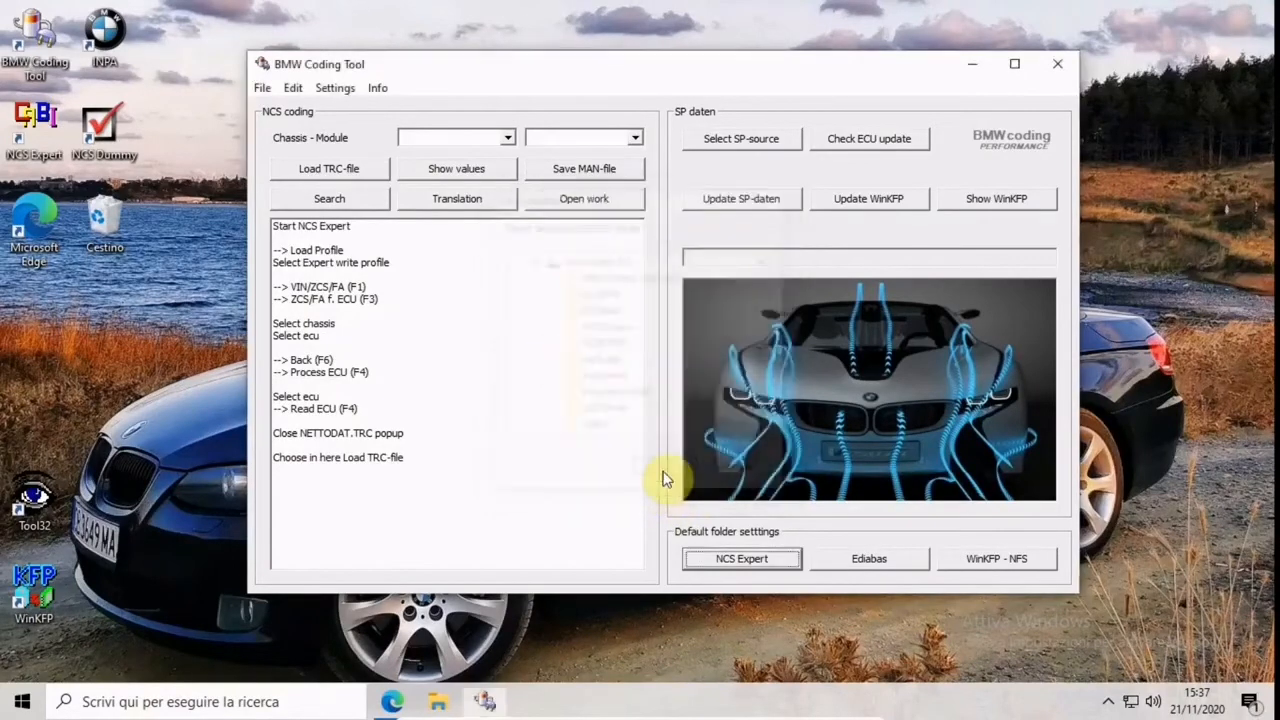
Set the default Ediabas folder to EDIABAS on Disco locale (C:)
{"action": "left_click", "coordinate": [857, 562]}
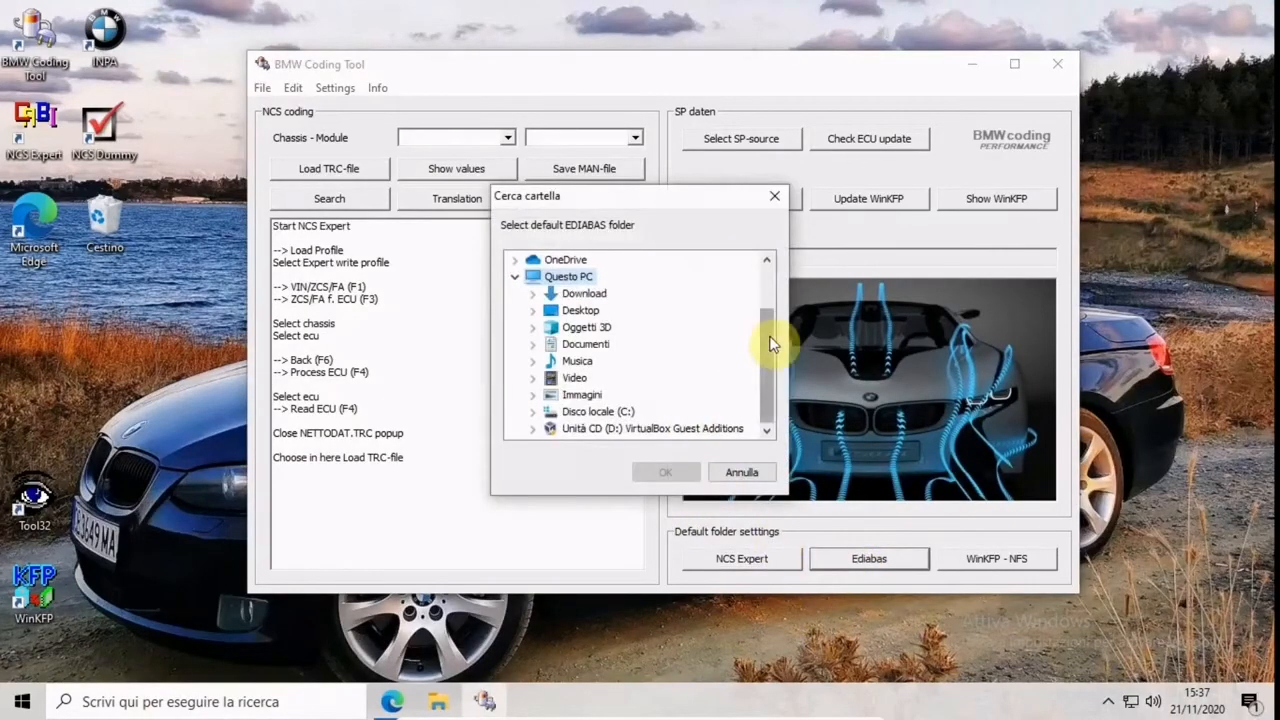
{"action": "left_click", "coordinate": [582, 413]}
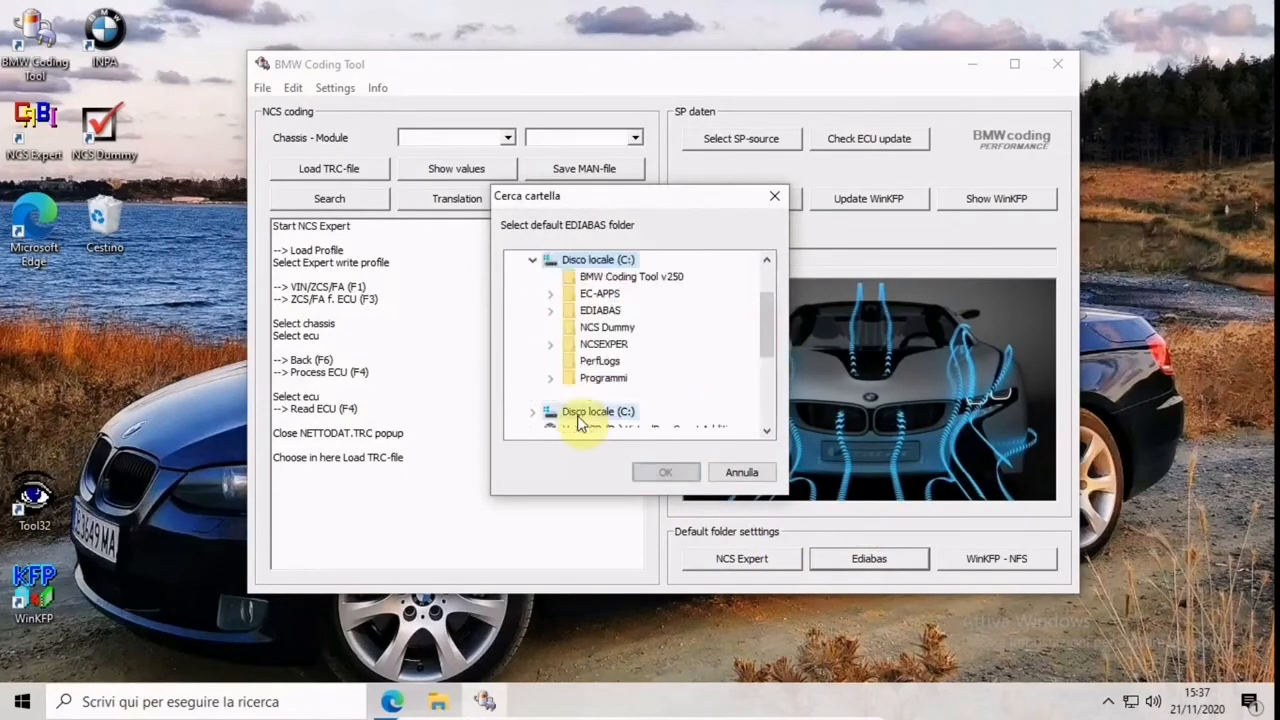
{"action": "left_click", "coordinate": [601, 311]}
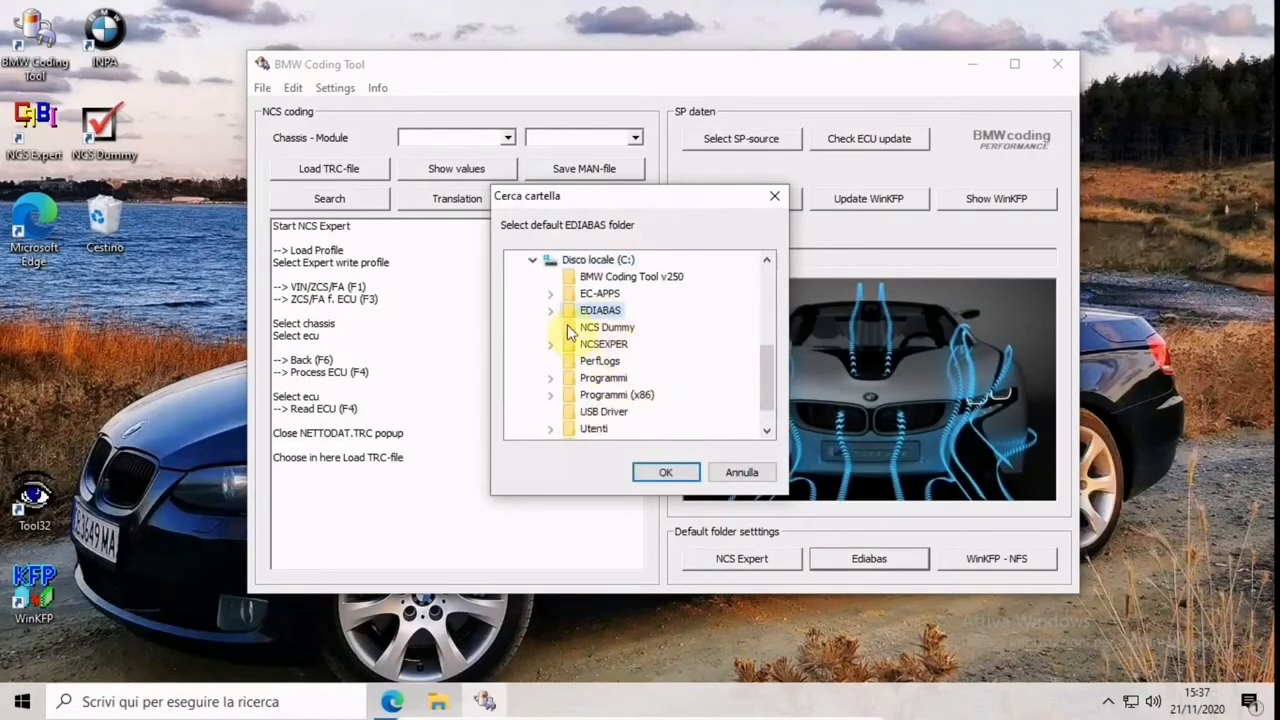
{"action": "left_click", "coordinate": [647, 478]}
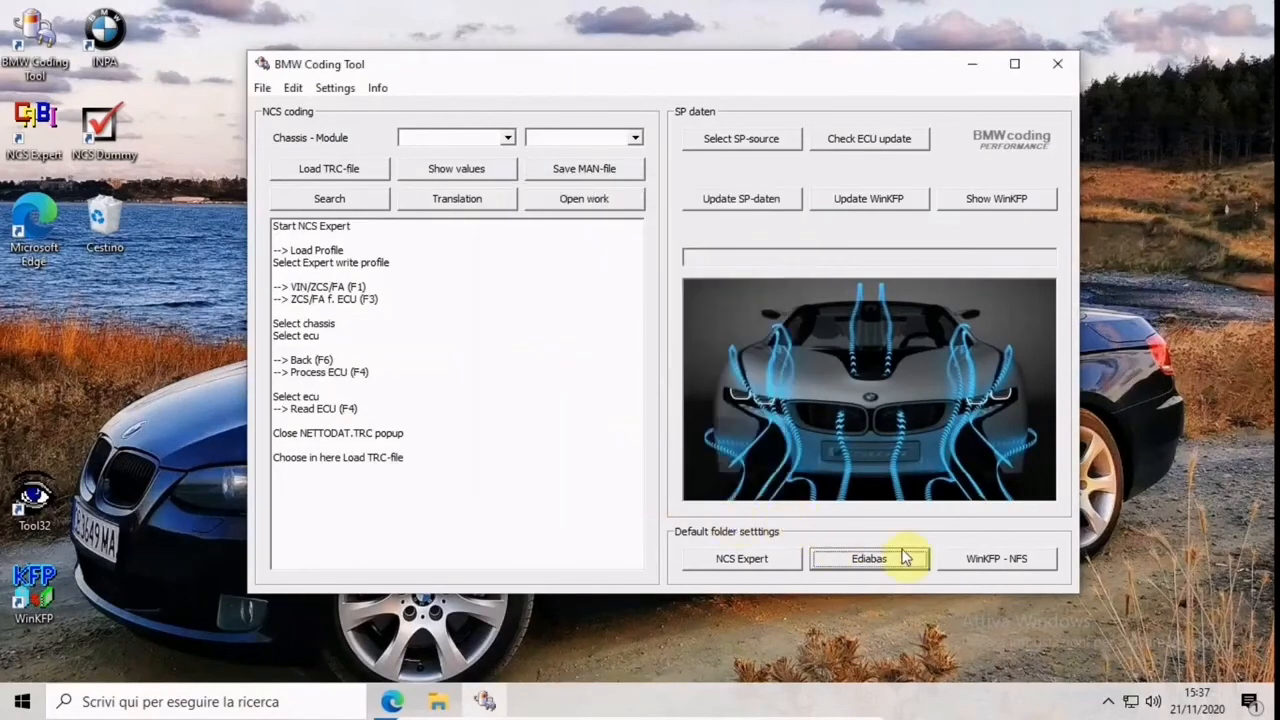
Set the default WinKFP - NFS folder to the NFS subfolder of EC-APPS on Disco locale (C:)
{"action": "left_click", "coordinate": [984, 566]}
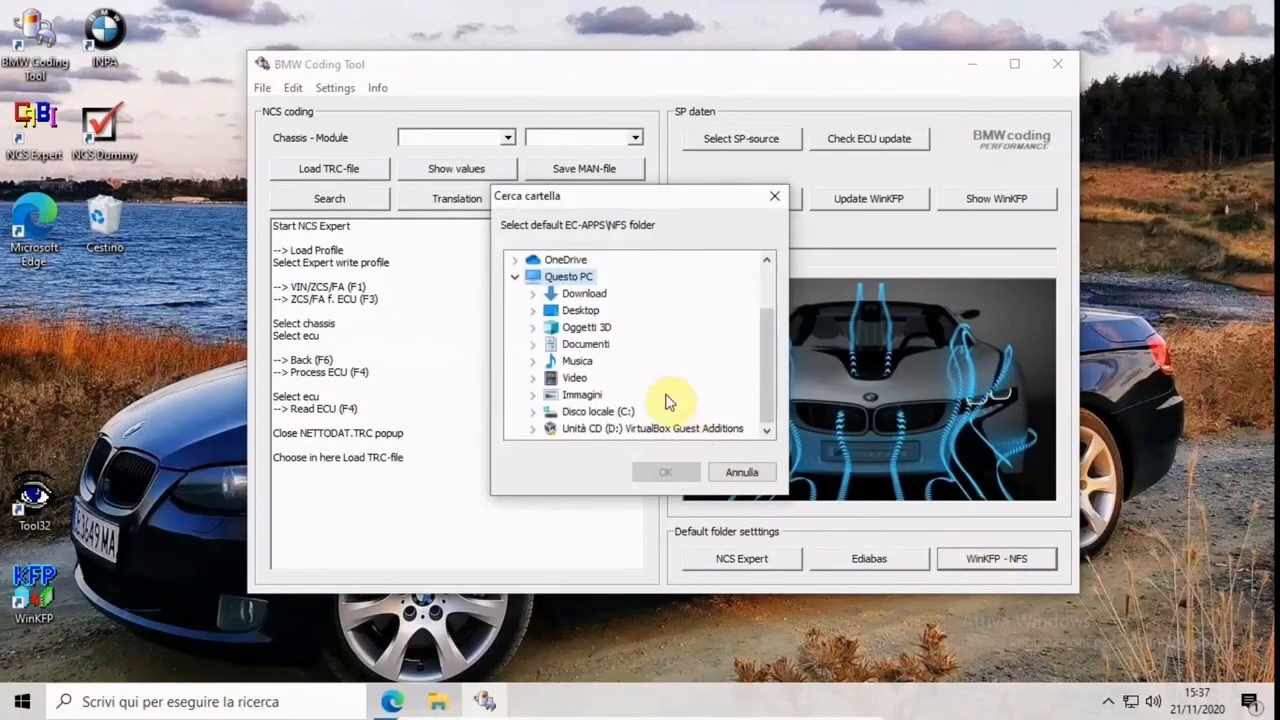
{"action": "double_click", "coordinate": [592, 413]}
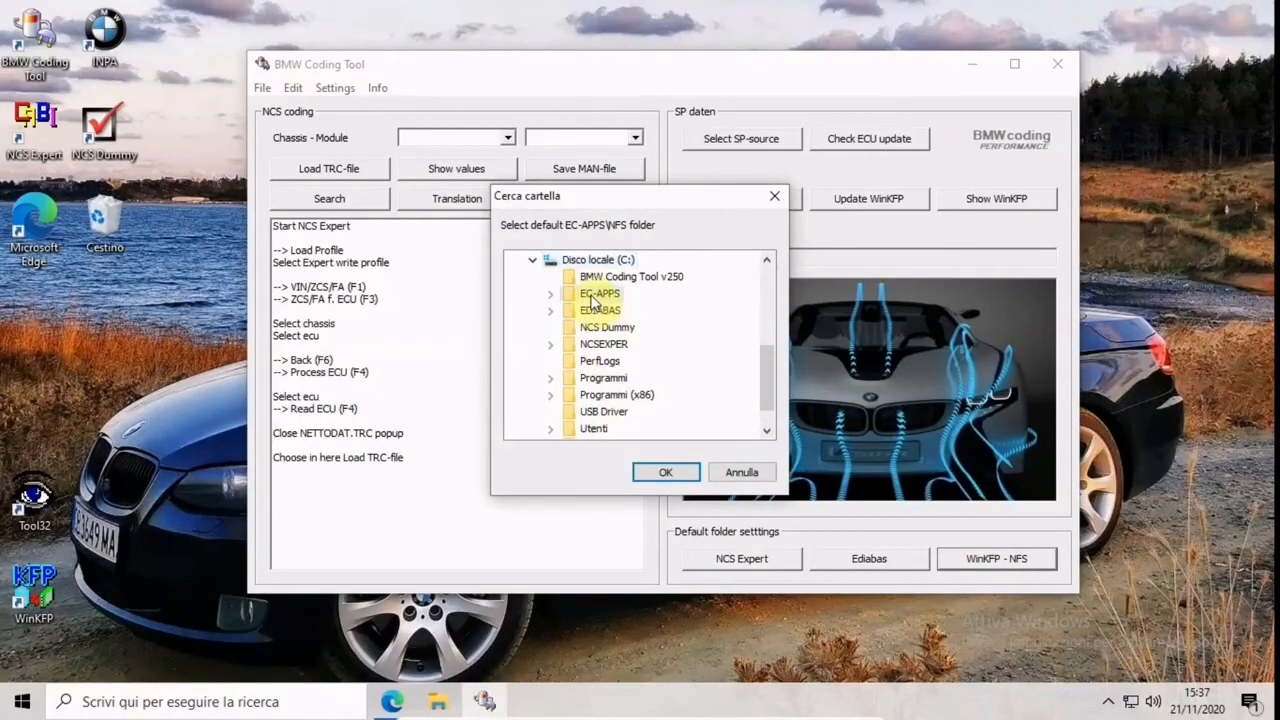
{"action": "double_click", "coordinate": [595, 294]}
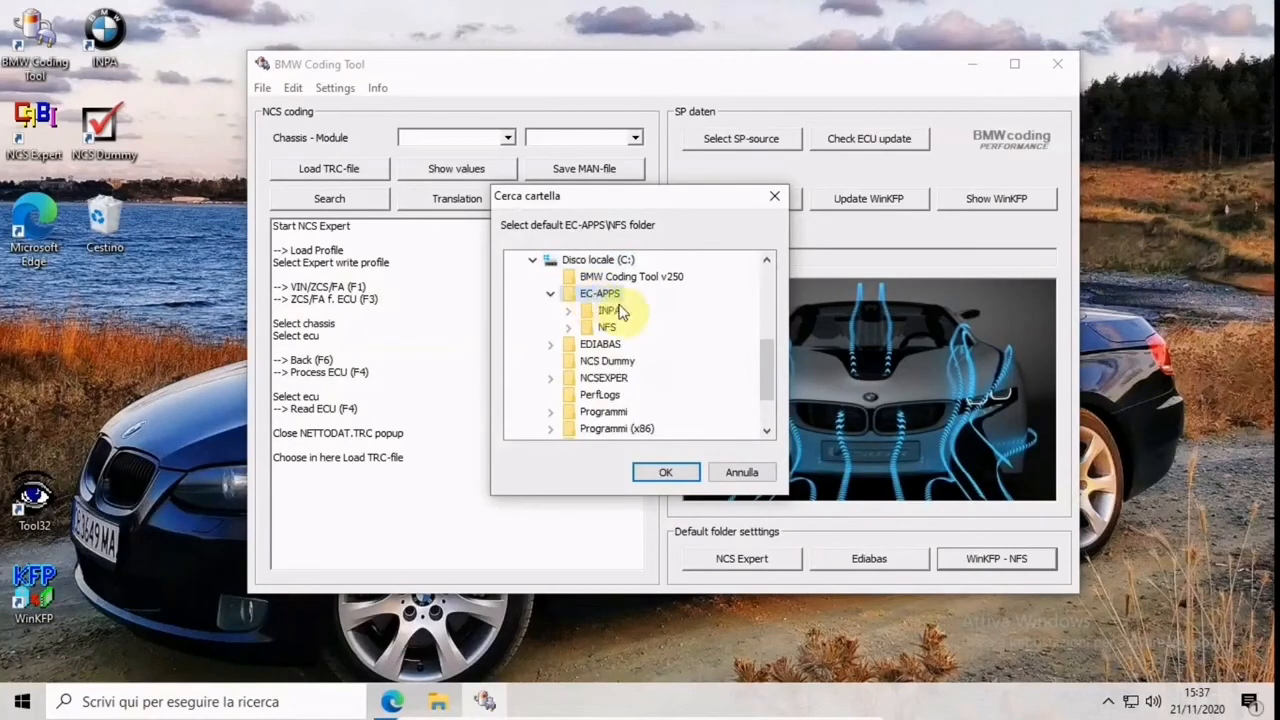
{"action": "left_click", "coordinate": [608, 327]}
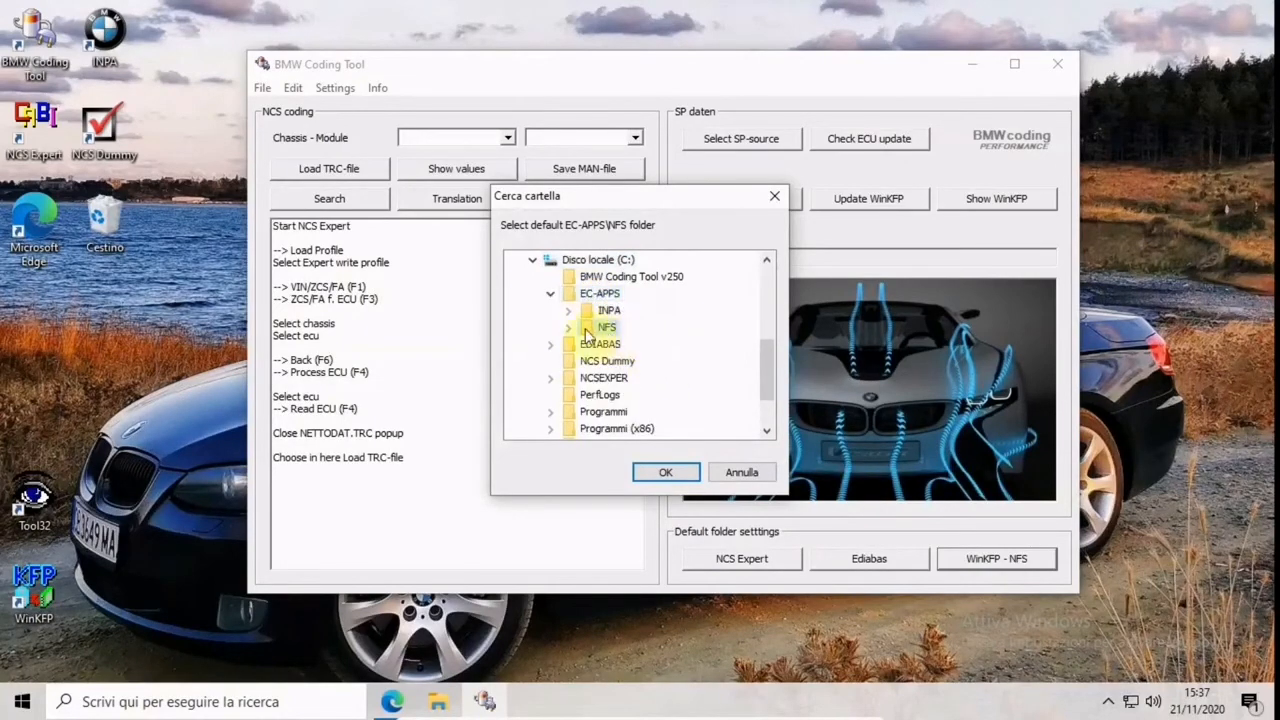
{"action": "left_click", "coordinate": [665, 472]}
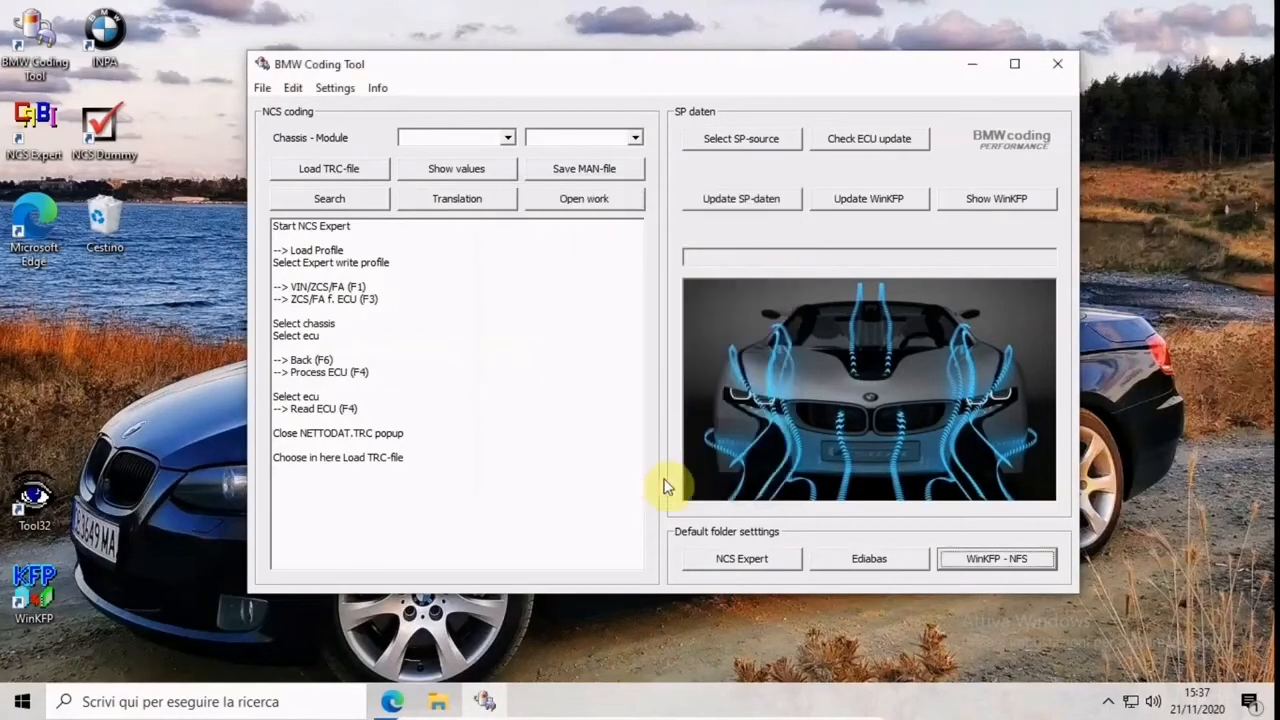
Choose the E89 folder in Documenti as the SP-daten source and start the SP-daten update without backing up the existing files
{"action": "left_click", "coordinate": [714, 145]}
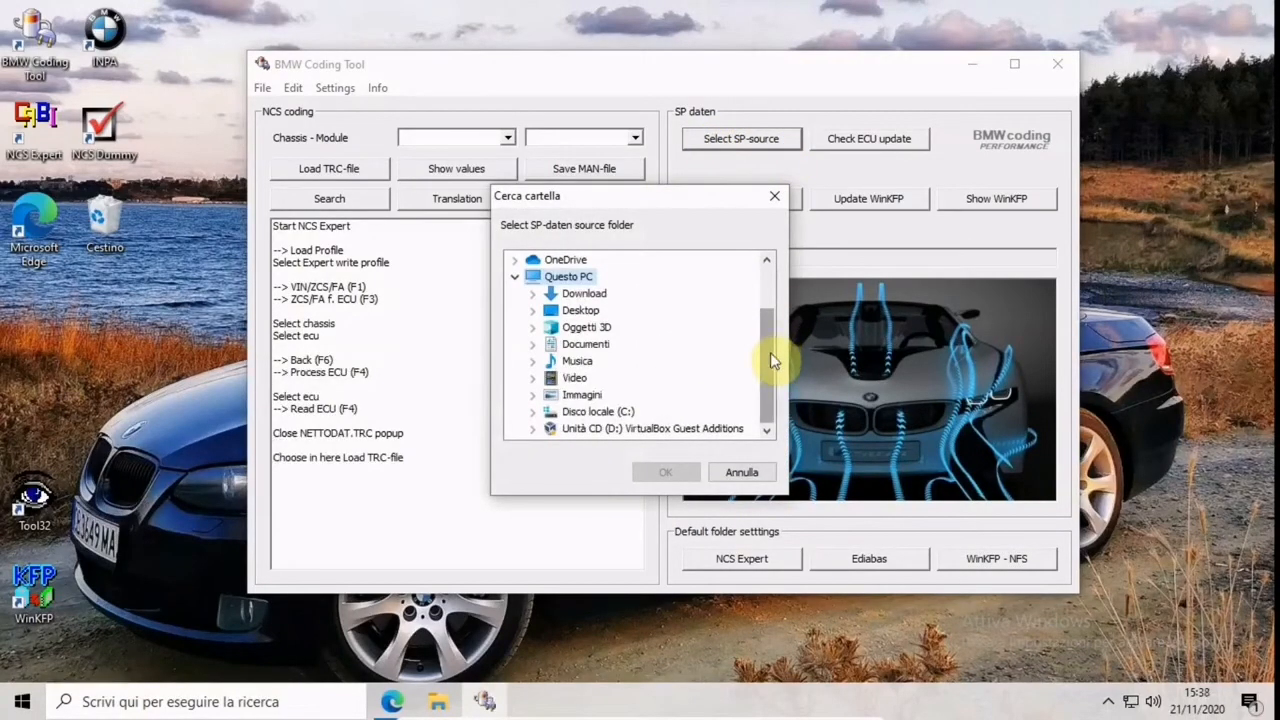
{"action": "left_click_drag", "start_coordinate": [772, 362], "coordinate": [760, 288]}
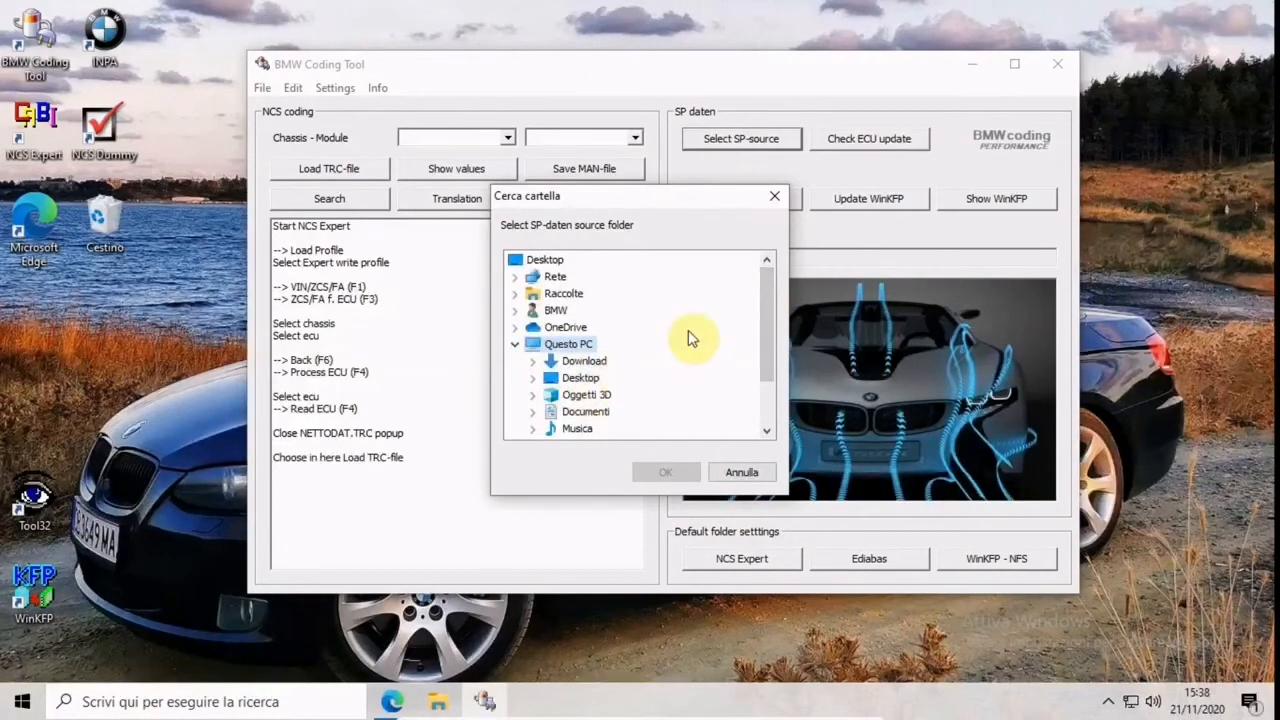
{"action": "left_click_drag", "start_coordinate": [772, 313], "coordinate": [762, 382]}
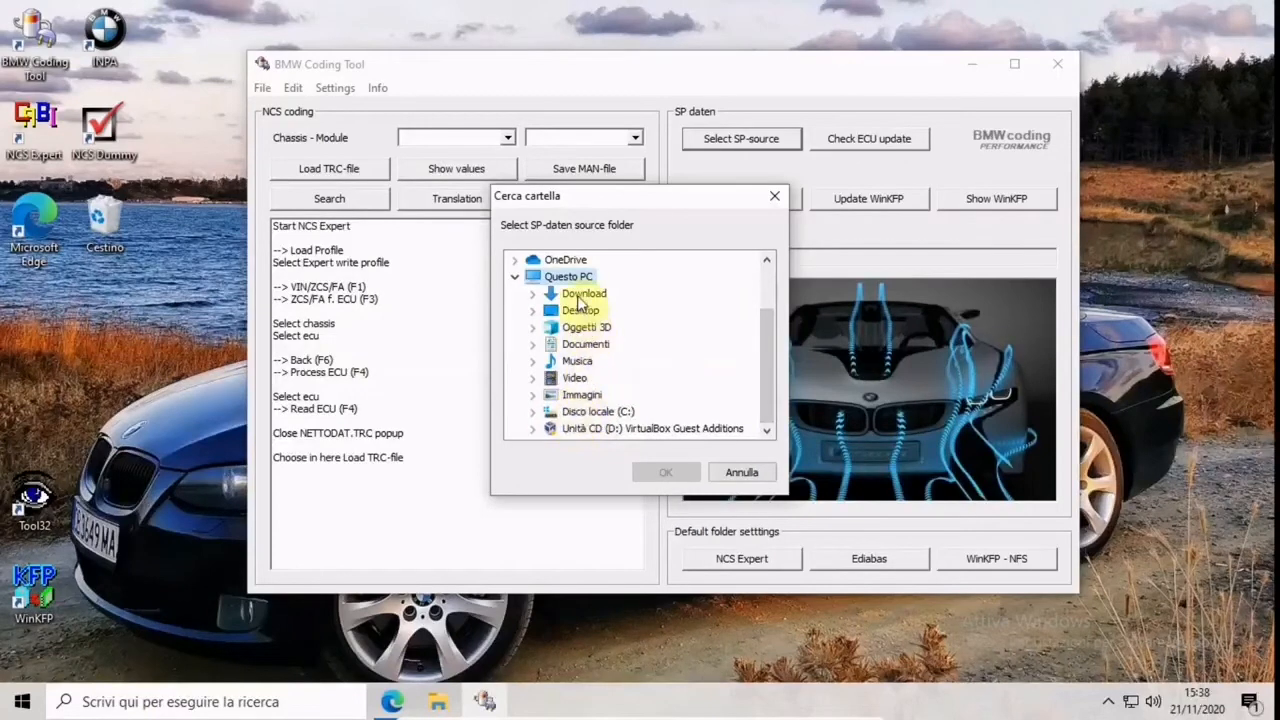
{"action": "left_click", "coordinate": [585, 343]}
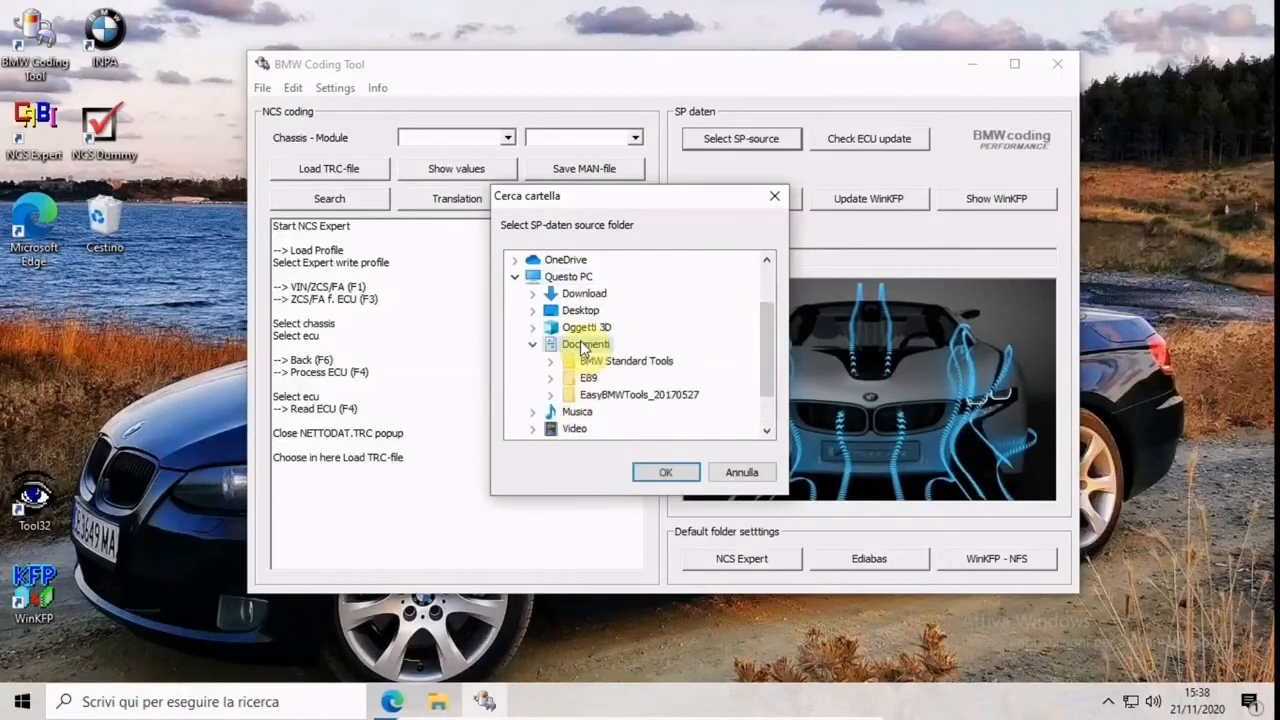
{"action": "left_click", "coordinate": [589, 378]}
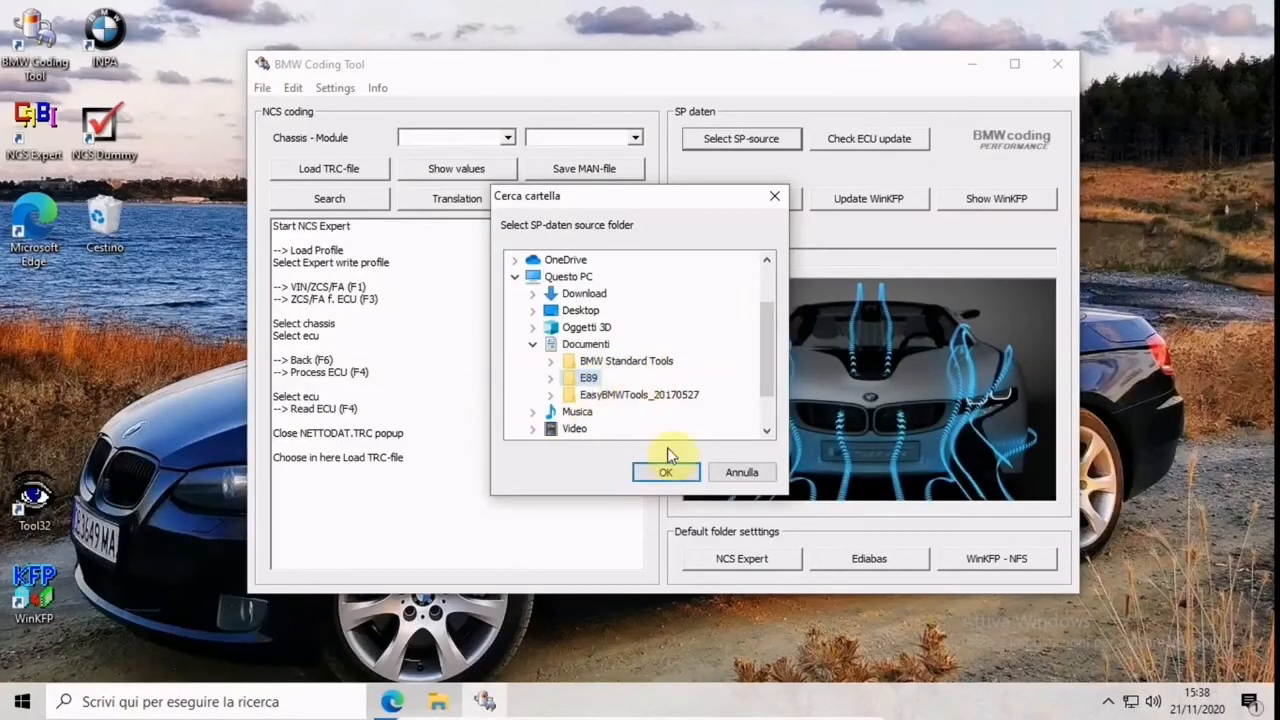
{"action": "left_click", "coordinate": [655, 472]}
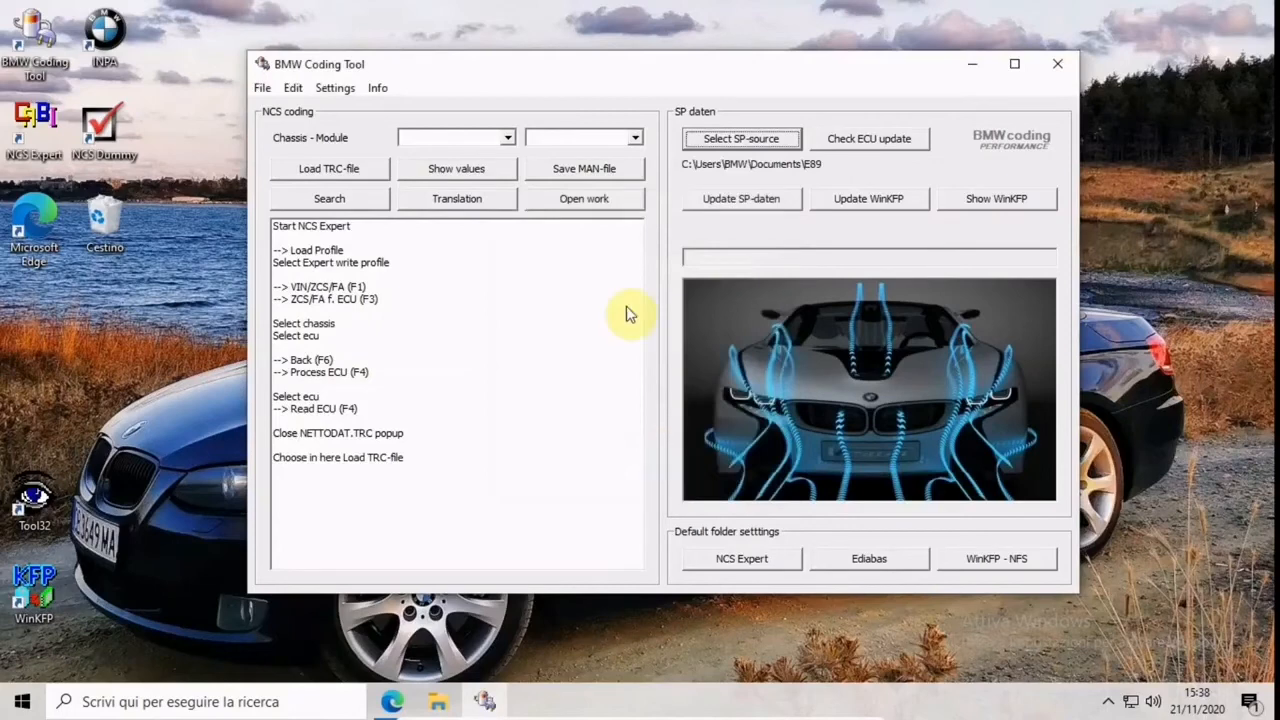
{"action": "left_click", "coordinate": [743, 208]}
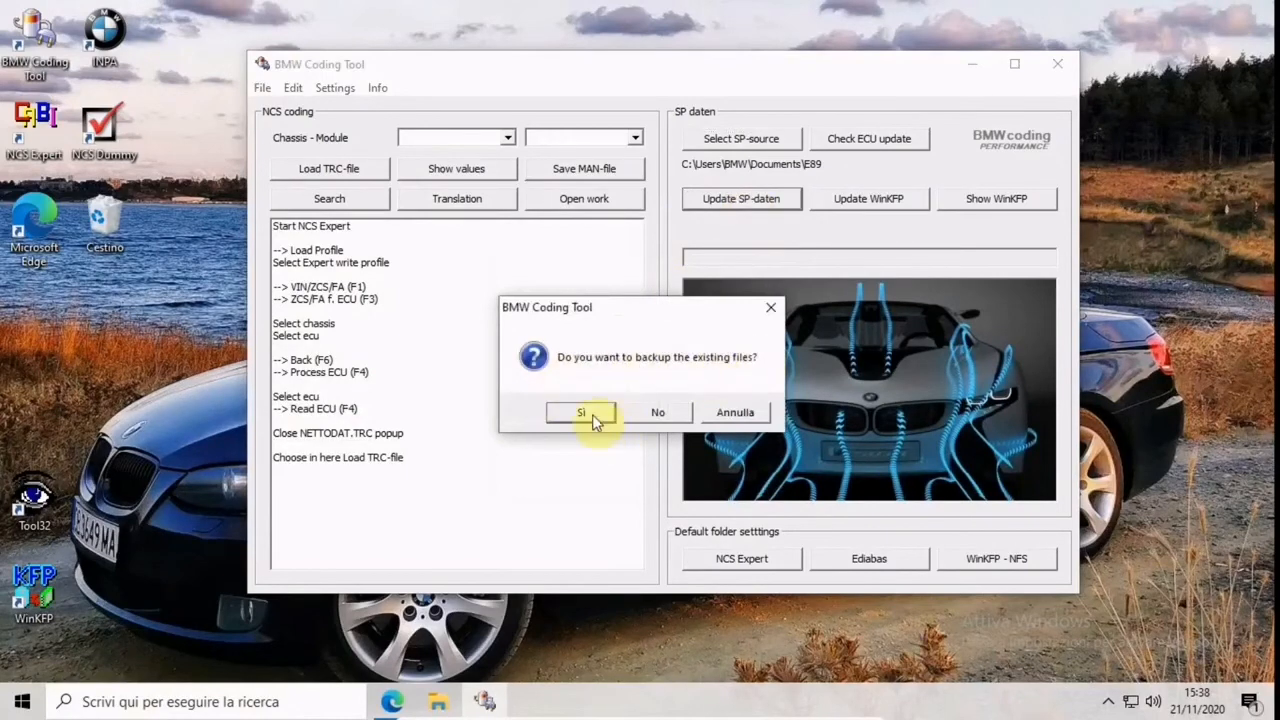
{"action": "left_click", "coordinate": [670, 410]}
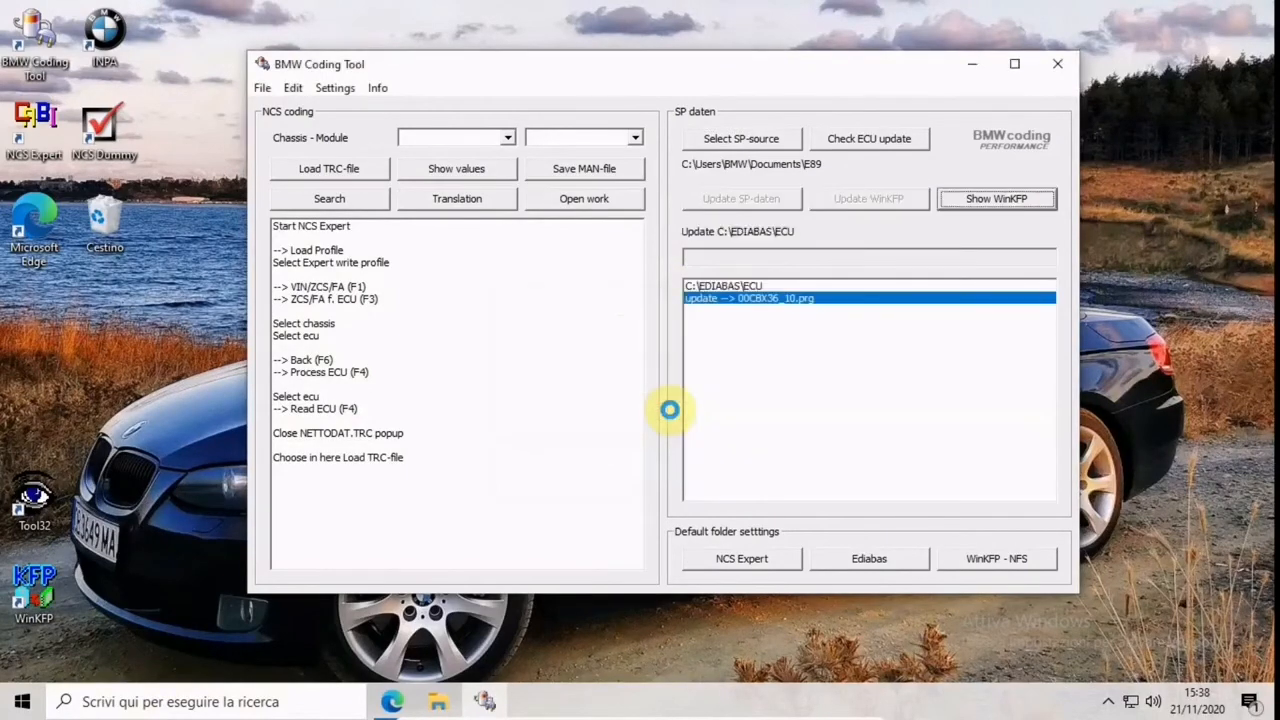